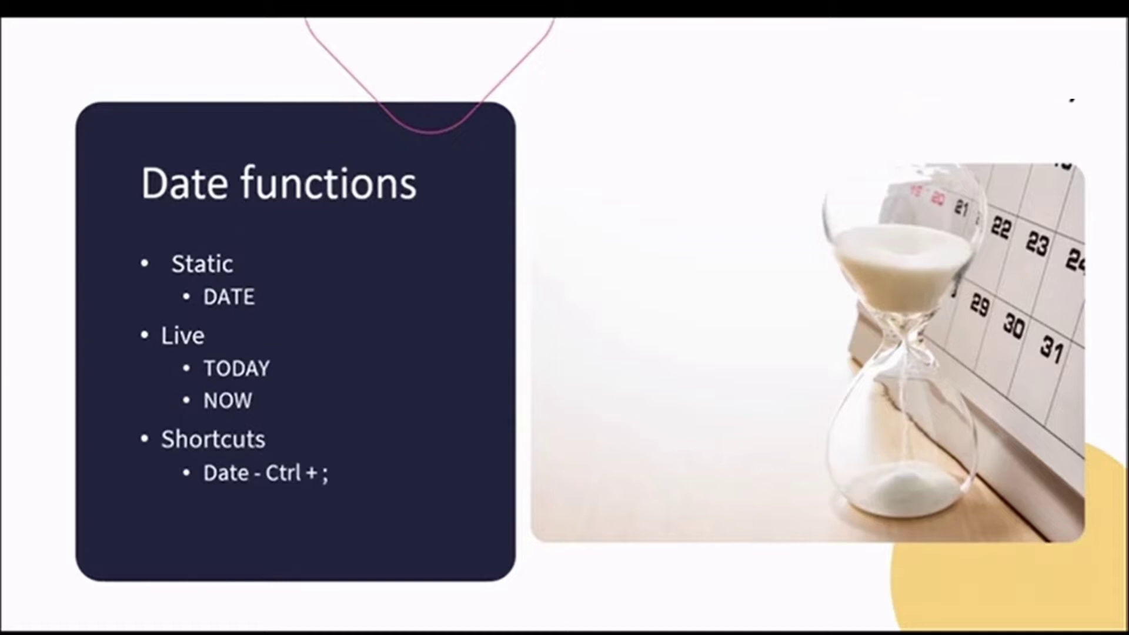
pyautogui.press('Right')
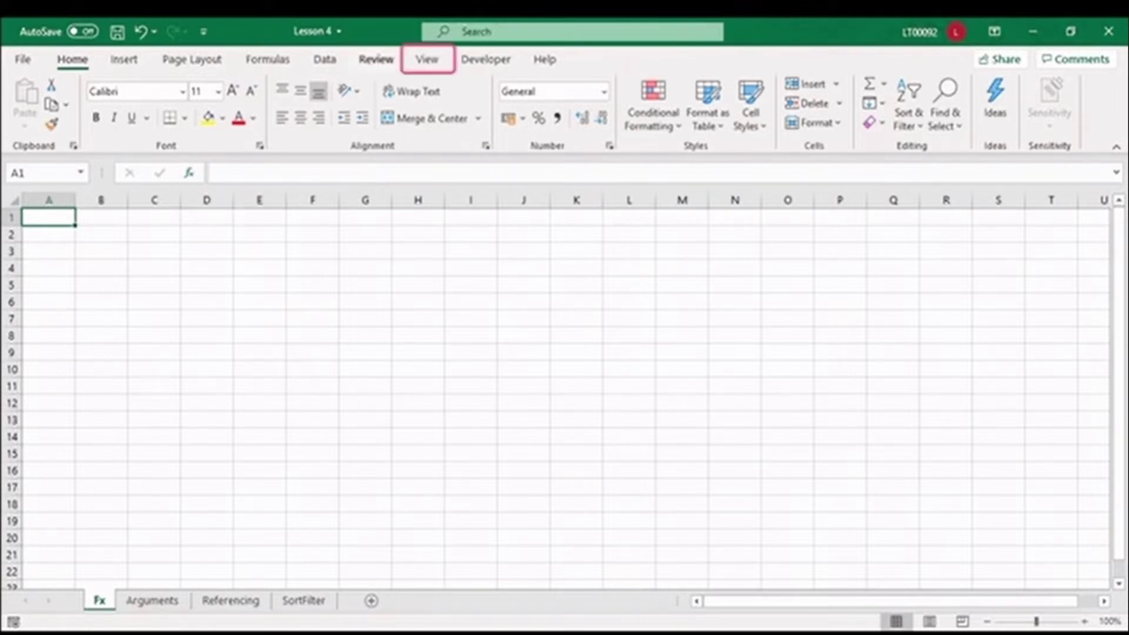
# Hide the formula bar and show it again.
pyautogui.click(427, 59)
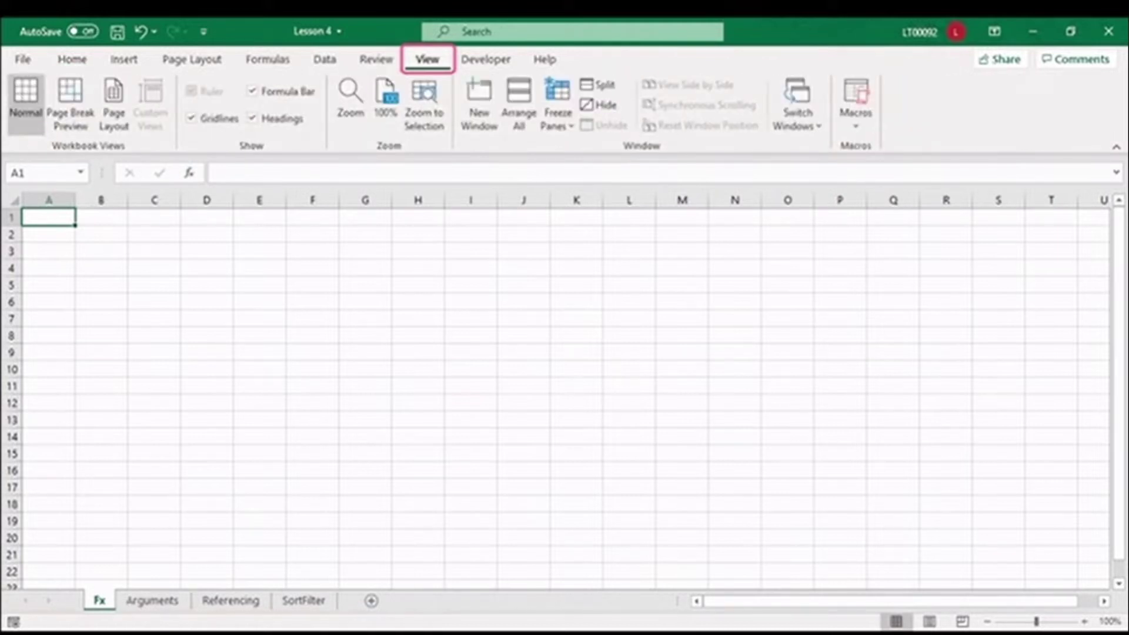
pyautogui.click(253, 91)
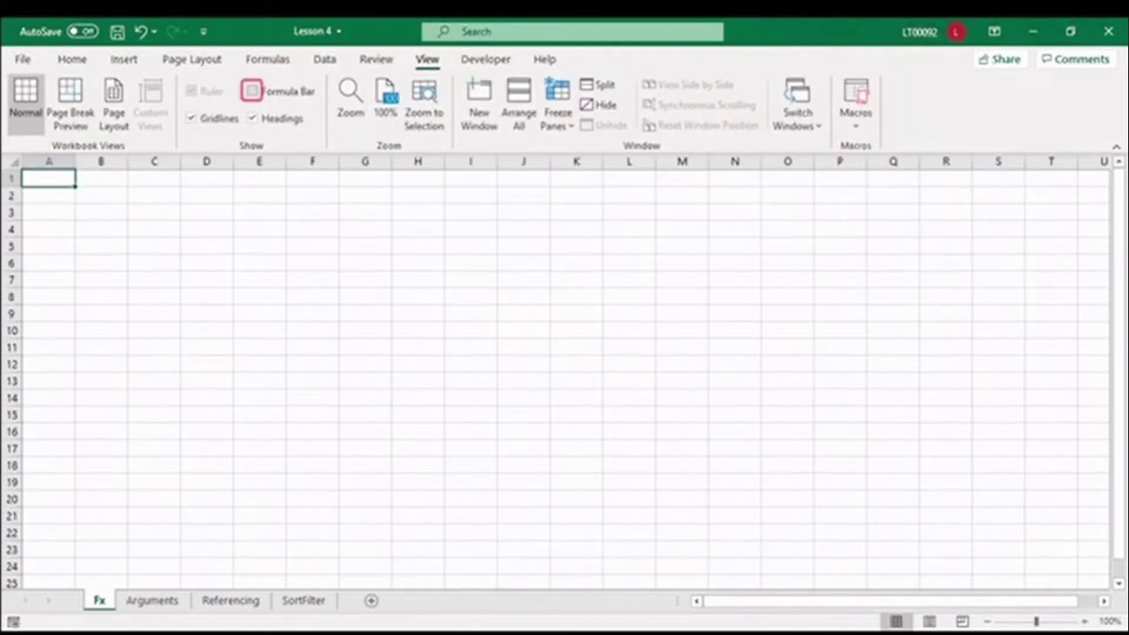
pyautogui.click(251, 91)
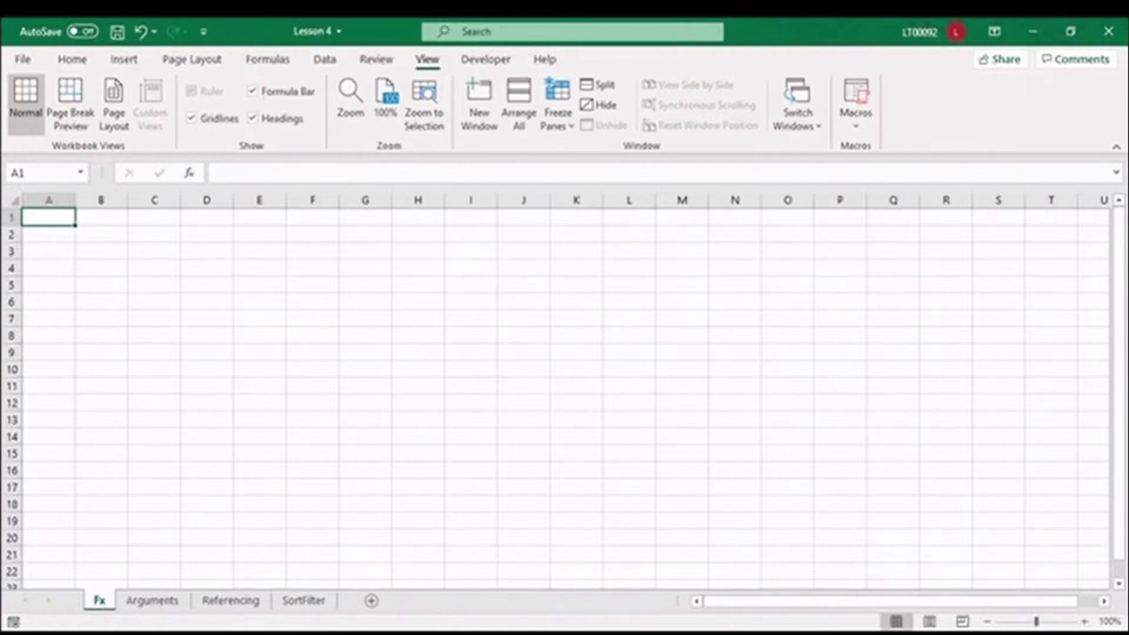
# Search the function library for "add numbers" and insert the SUM function into cell F3 of the Arguments sheet.
pyautogui.click(189, 172)
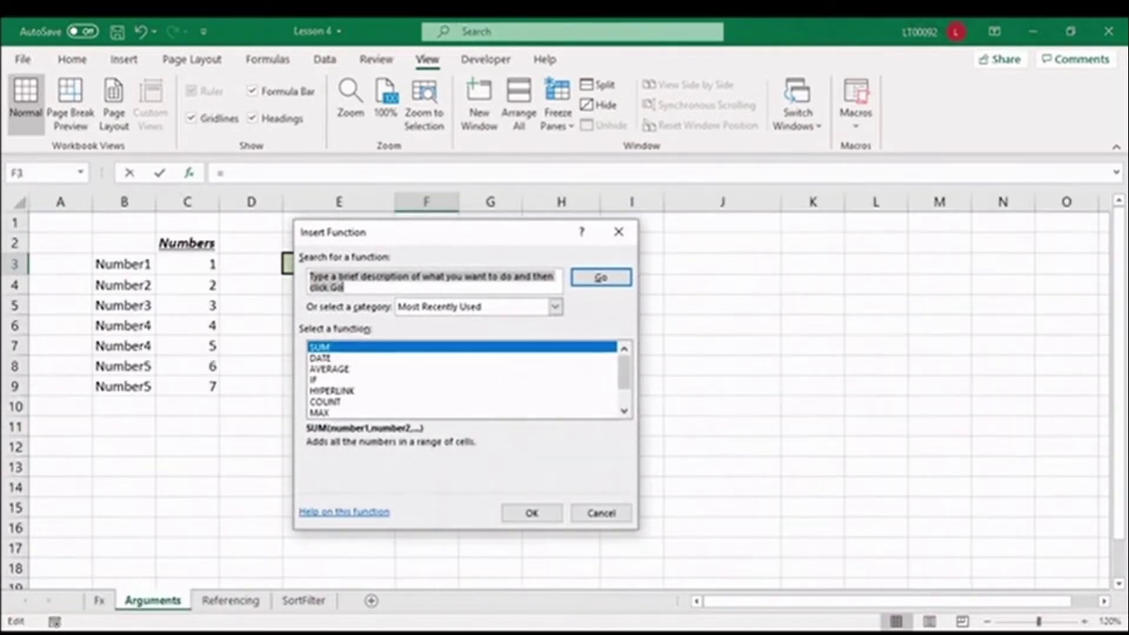
pyautogui.write('add numbers')
pyautogui.press('Return')
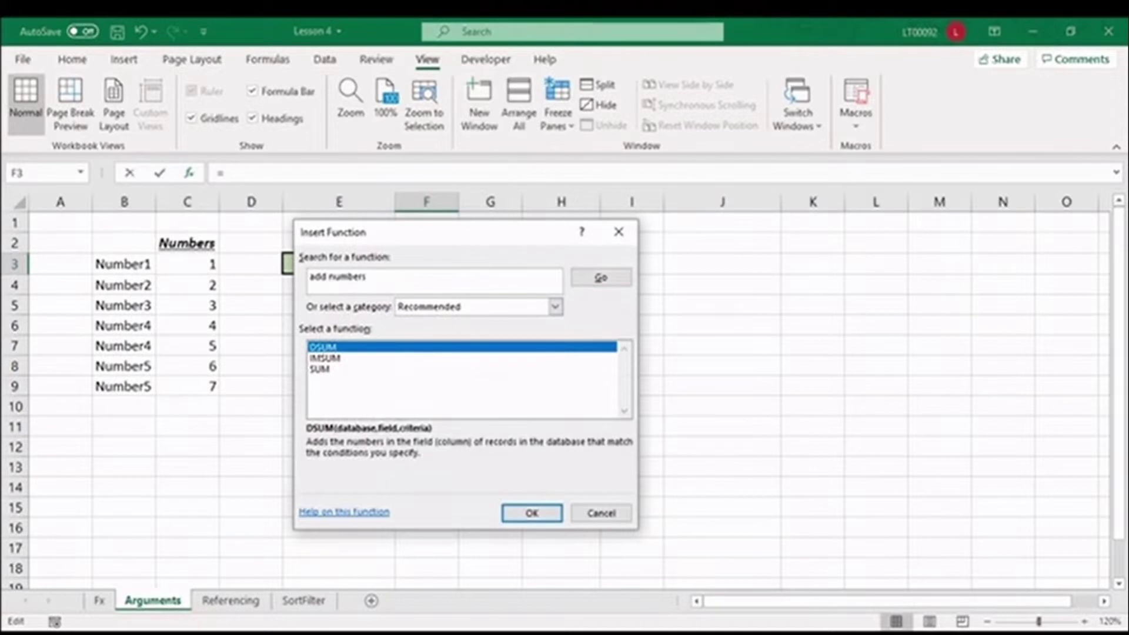
pyautogui.click(319, 368)
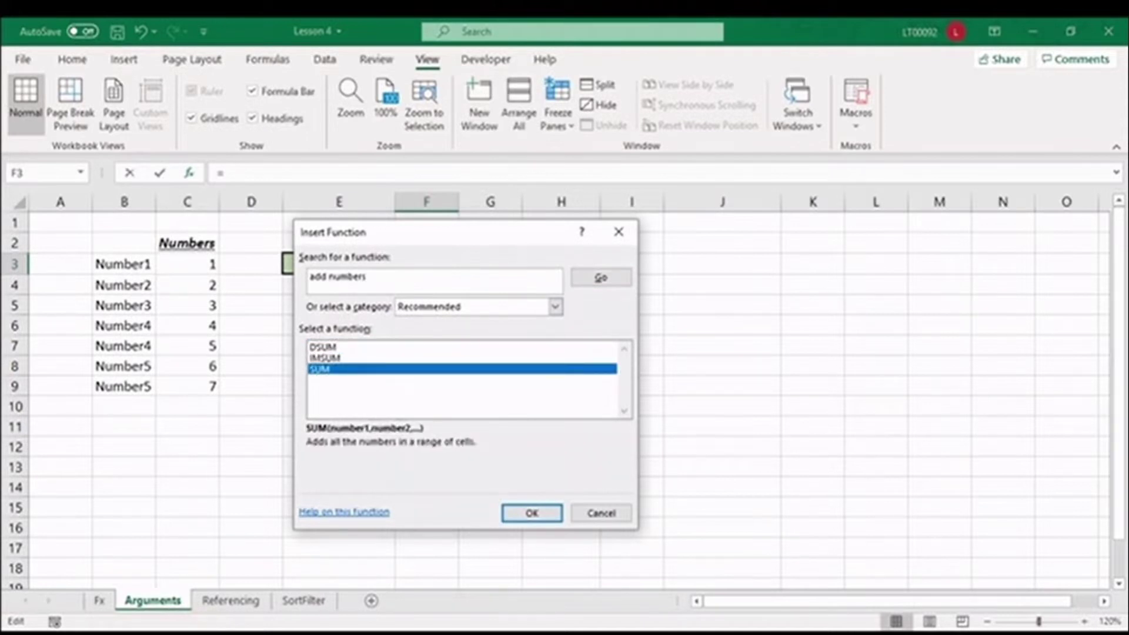
pyautogui.click(532, 513)
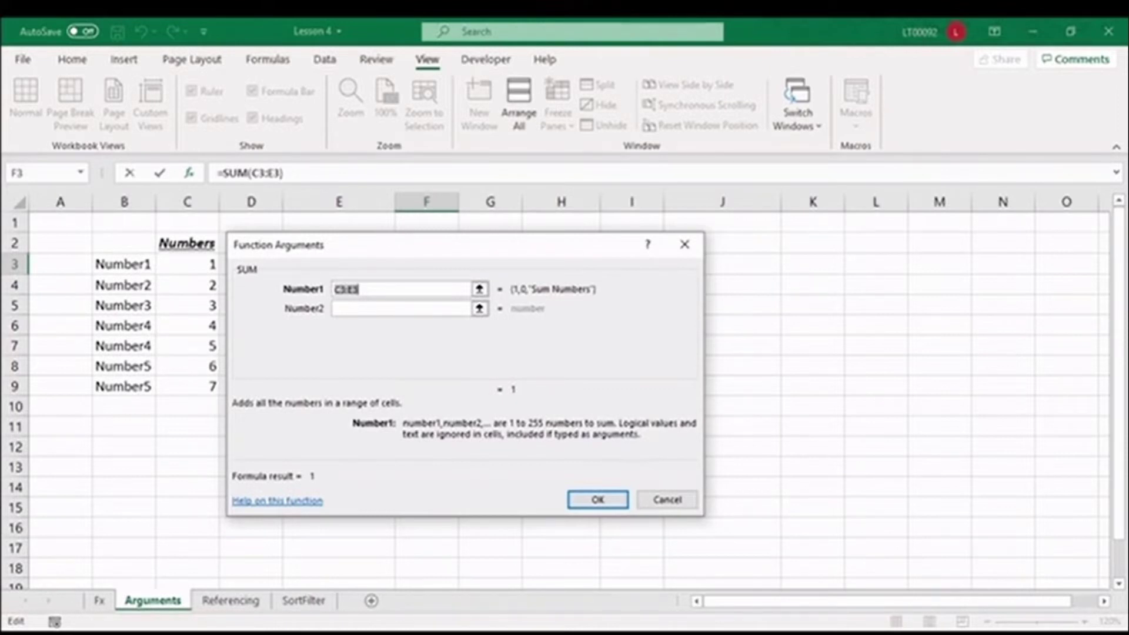
# Set the first three SUM arguments to cells C3, C4 and C5.
pyautogui.click(187, 264)
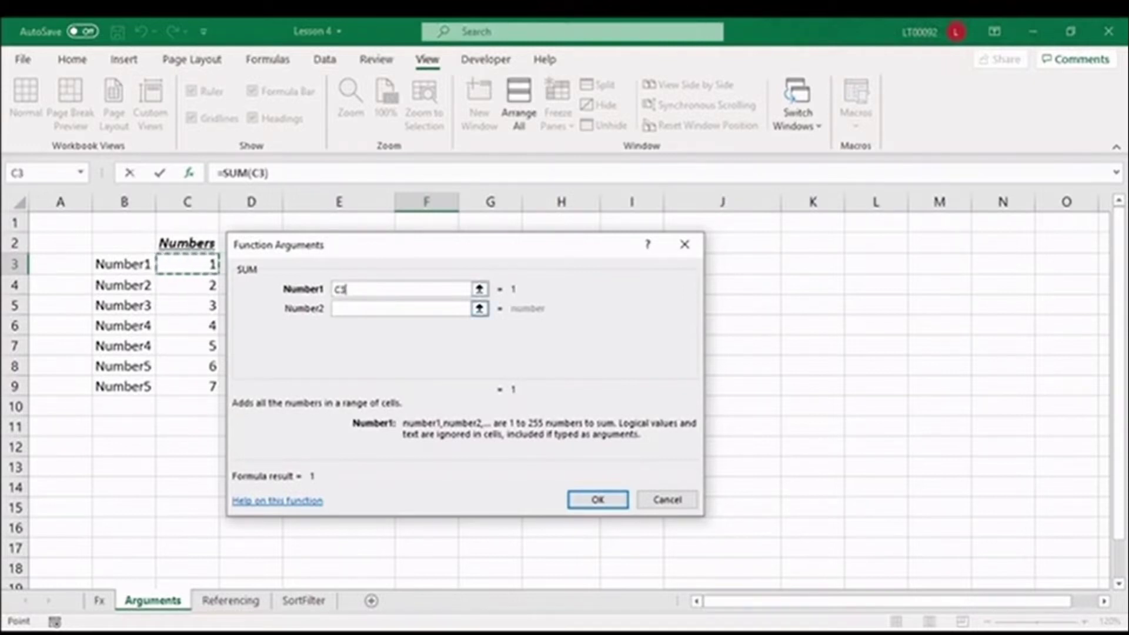
pyautogui.click(400, 308)
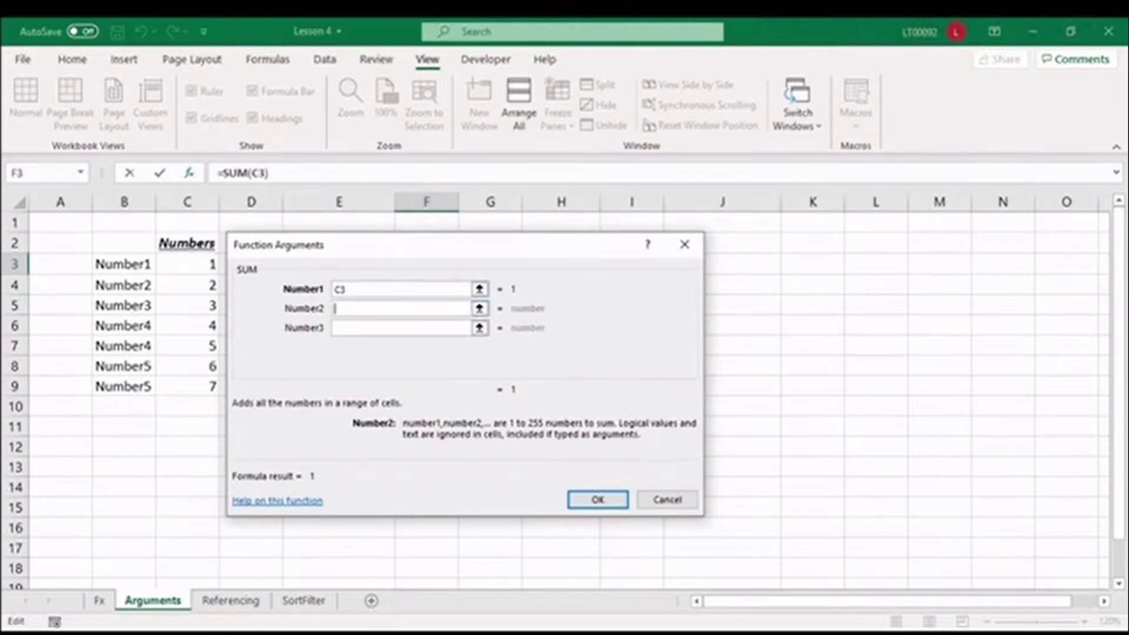
pyautogui.click(187, 285)
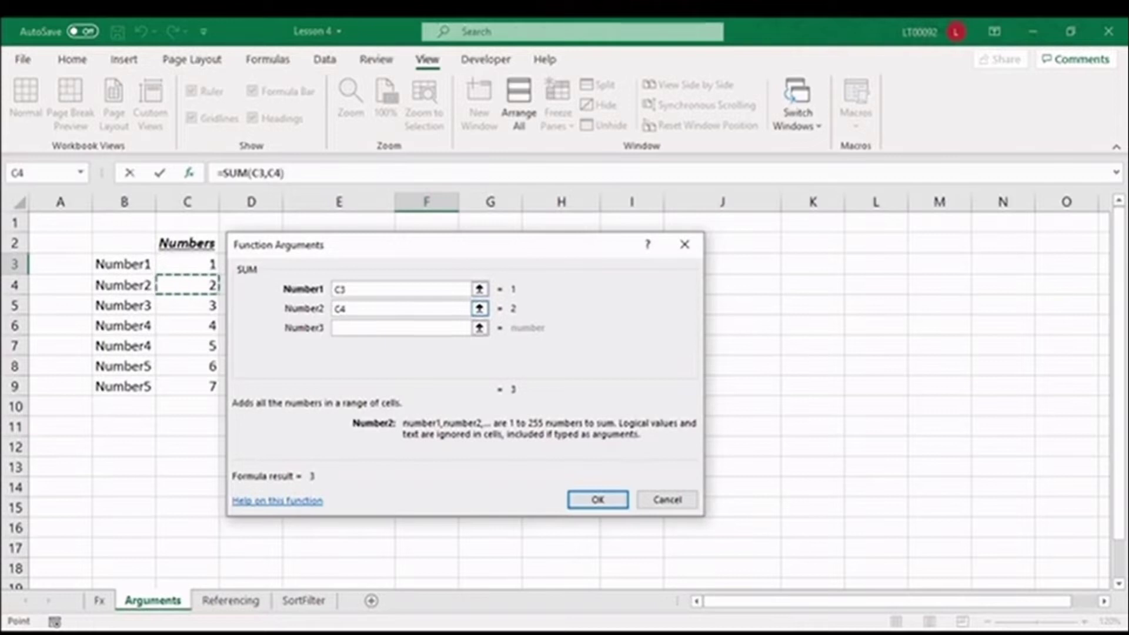
pyautogui.press('Tab')
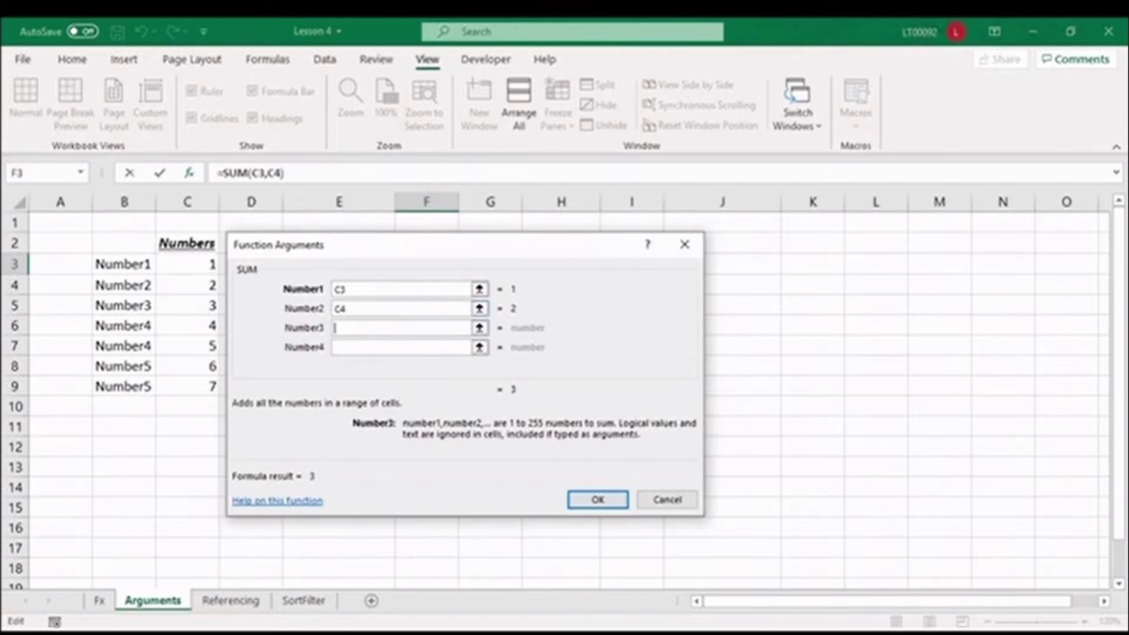
pyautogui.click(187, 305)
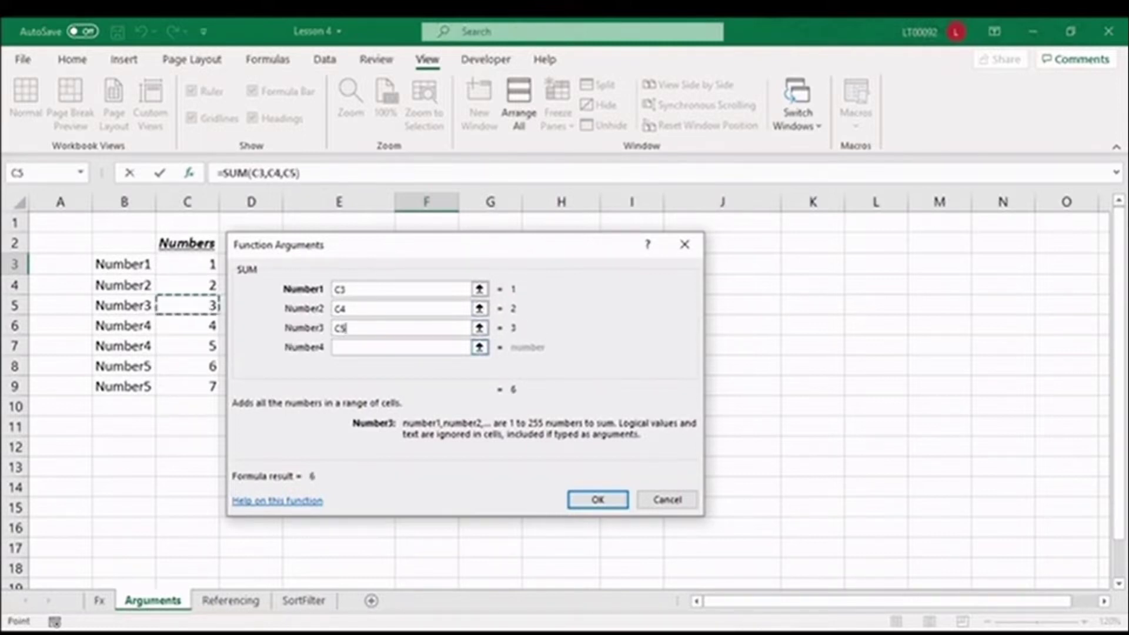
# Set the fourth SUM argument to C6:C7 and the fifth to C8:C9, review the argument list to its end, and confirm the function.
pyautogui.click(400, 347)
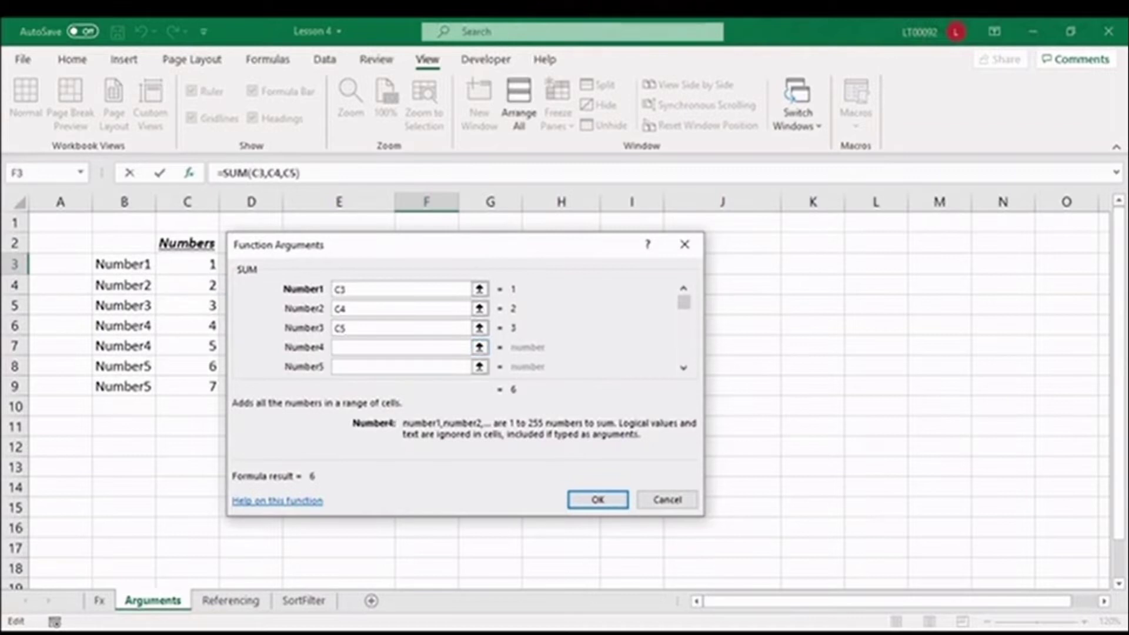
pyautogui.moveTo(188, 325); pyautogui.dragTo(189, 347)
pyautogui.click(400, 367)
pyautogui.moveTo(188, 366); pyautogui.dragTo(188, 387)
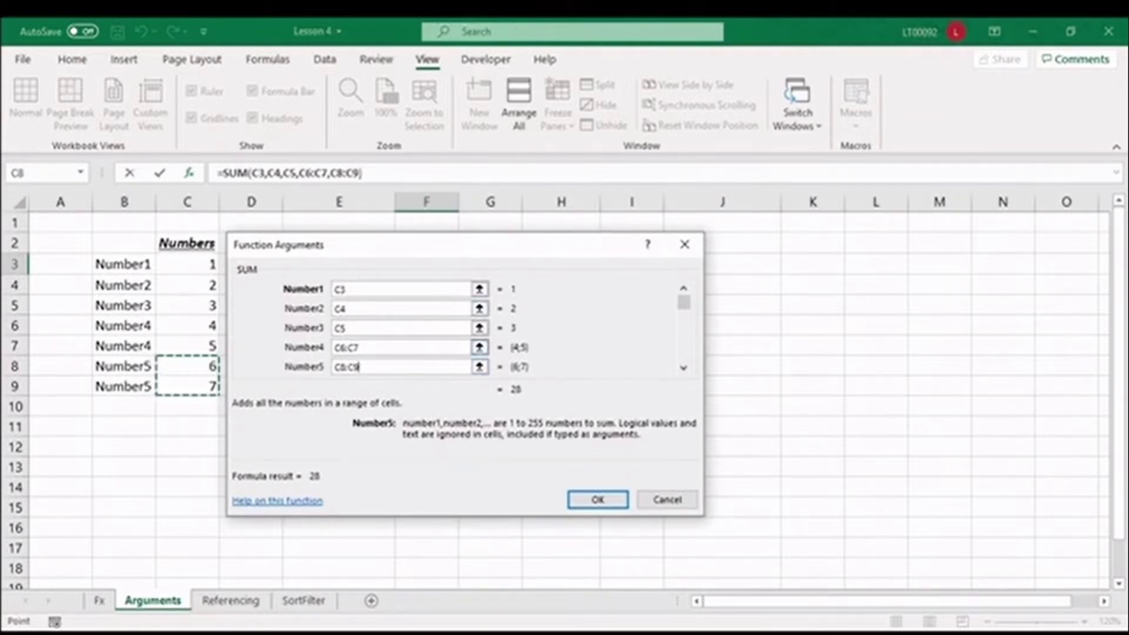
pyautogui.moveTo(683, 302); pyautogui.dragTo(683, 353)
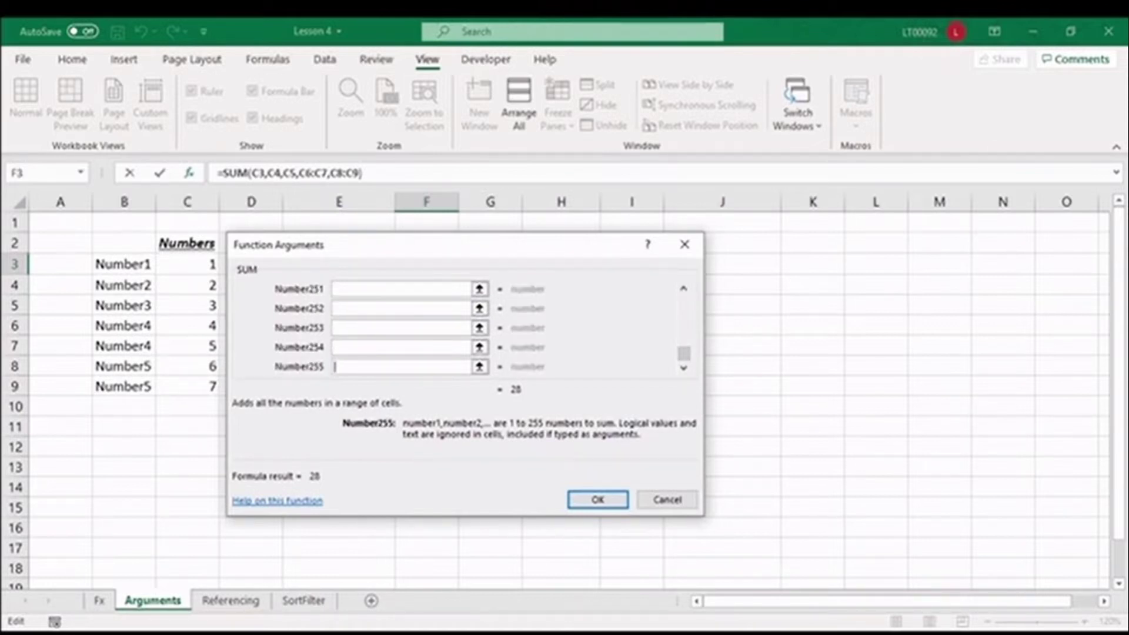
pyautogui.moveTo(683, 353); pyautogui.dragTo(683, 302)
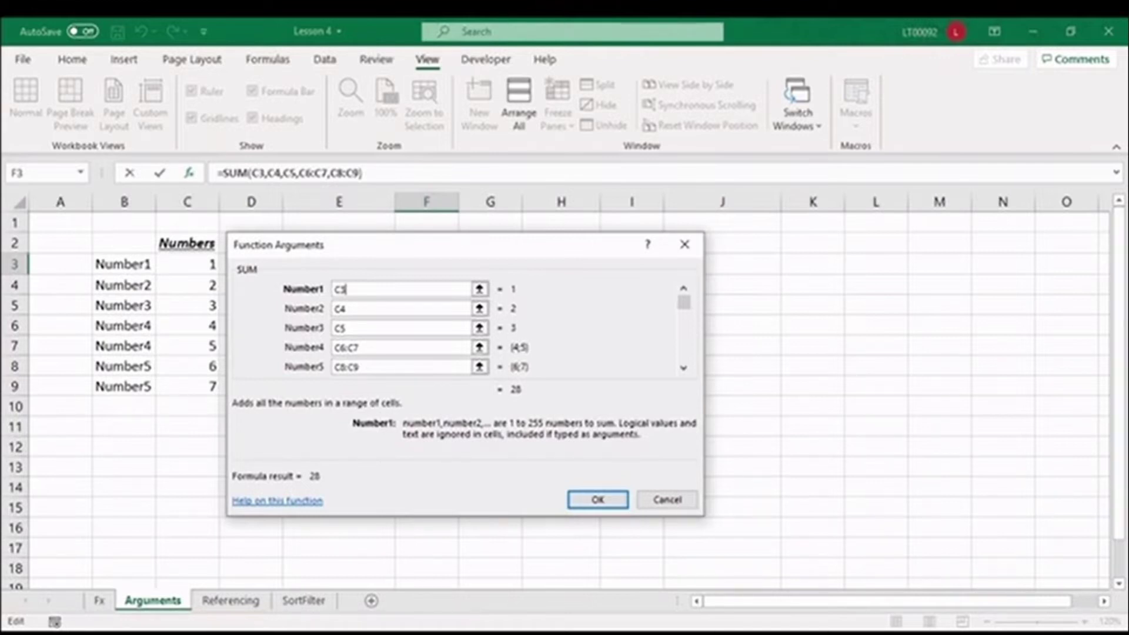
pyautogui.press('Return')
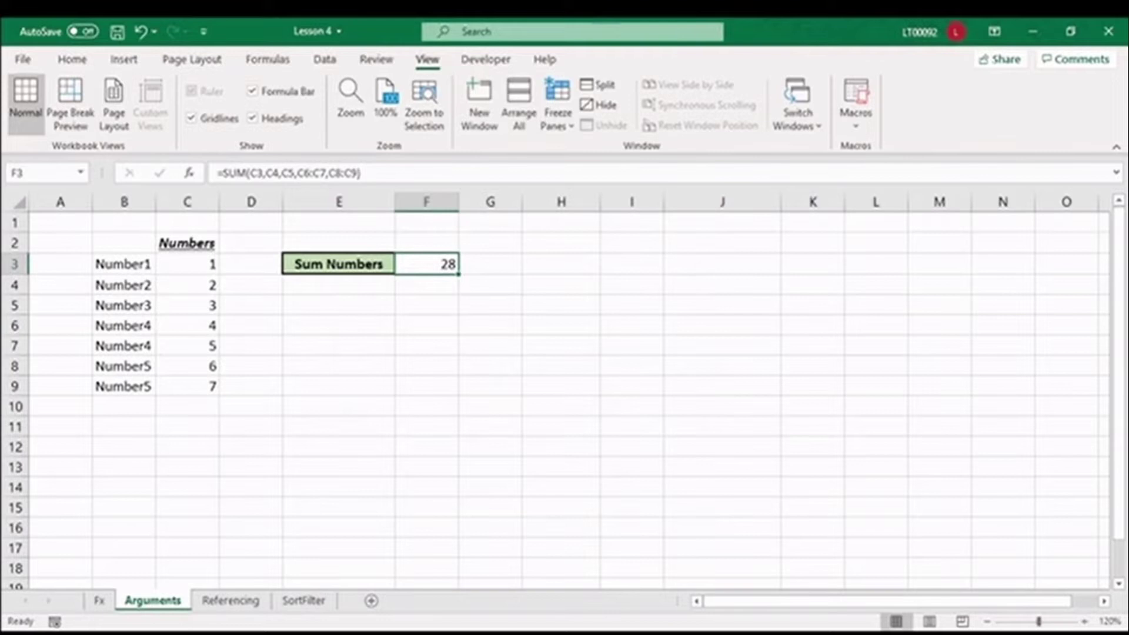
# Check the sum of the numbers in C3:C9 against F3 and inspect the arguments of the SUM formula in F3.
pyautogui.moveTo(187, 264); pyautogui.dragTo(187, 388)
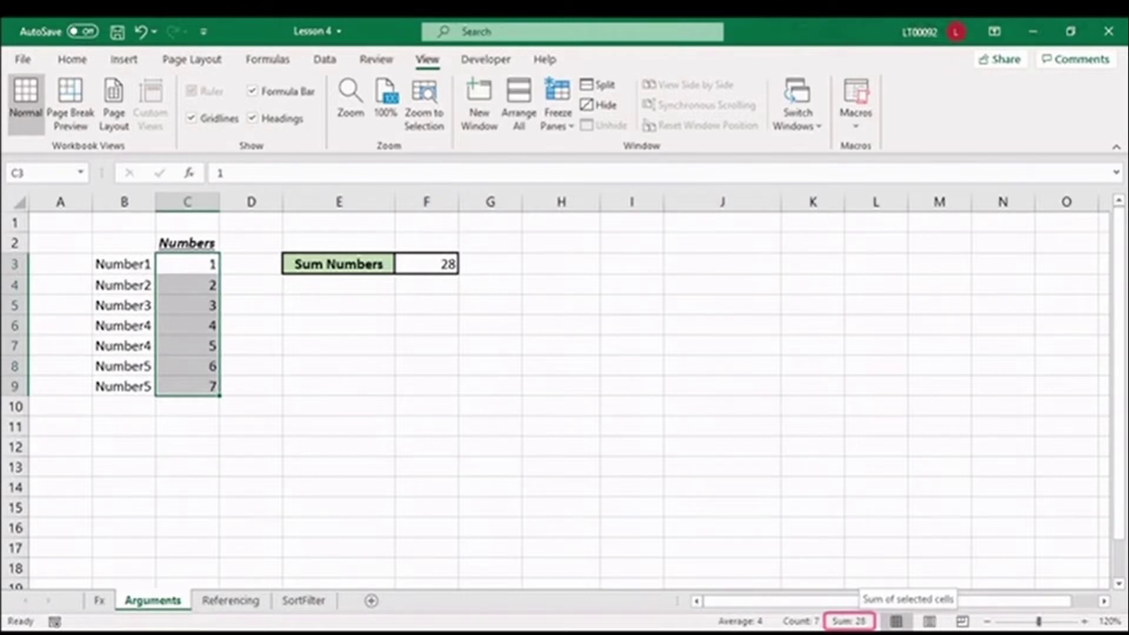
pyautogui.click(426, 264)
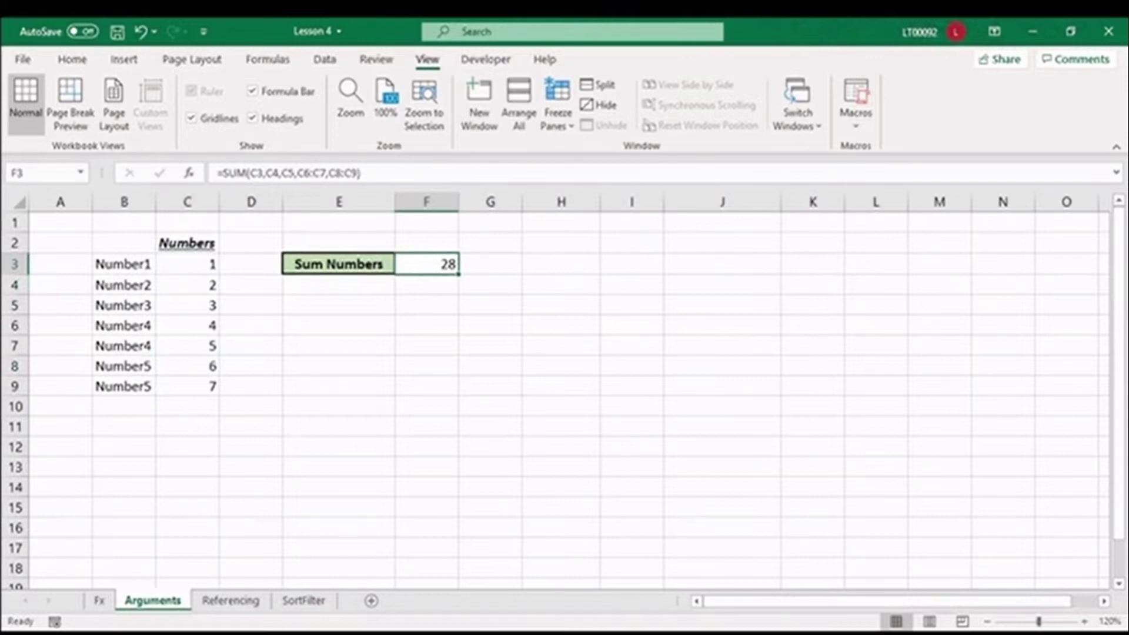
pyautogui.press('F2')
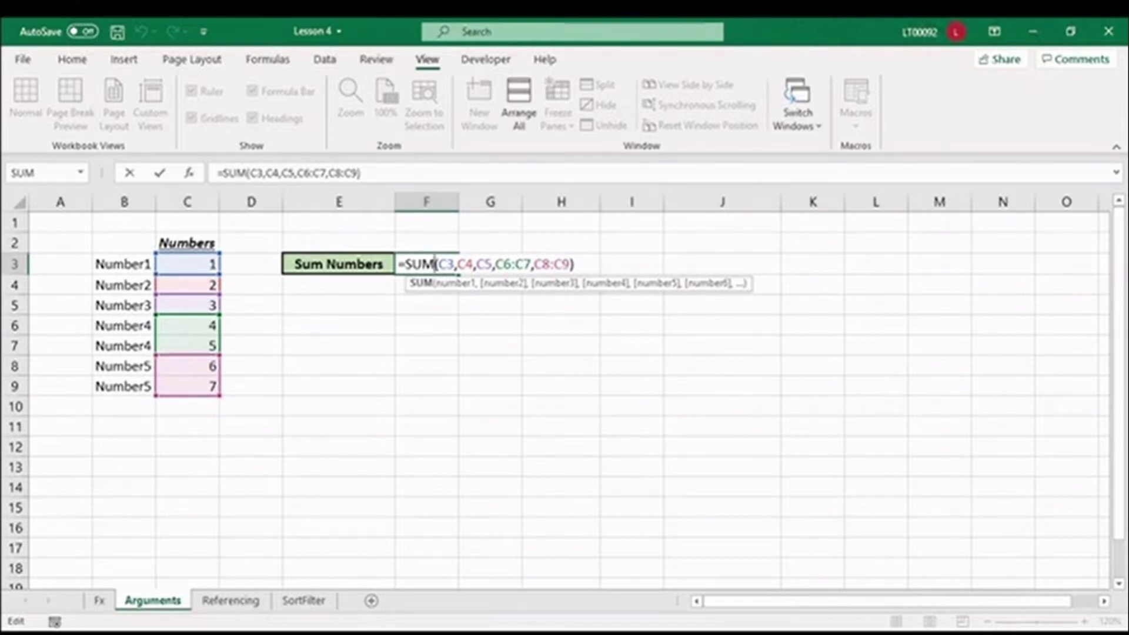
pyautogui.press('Return')
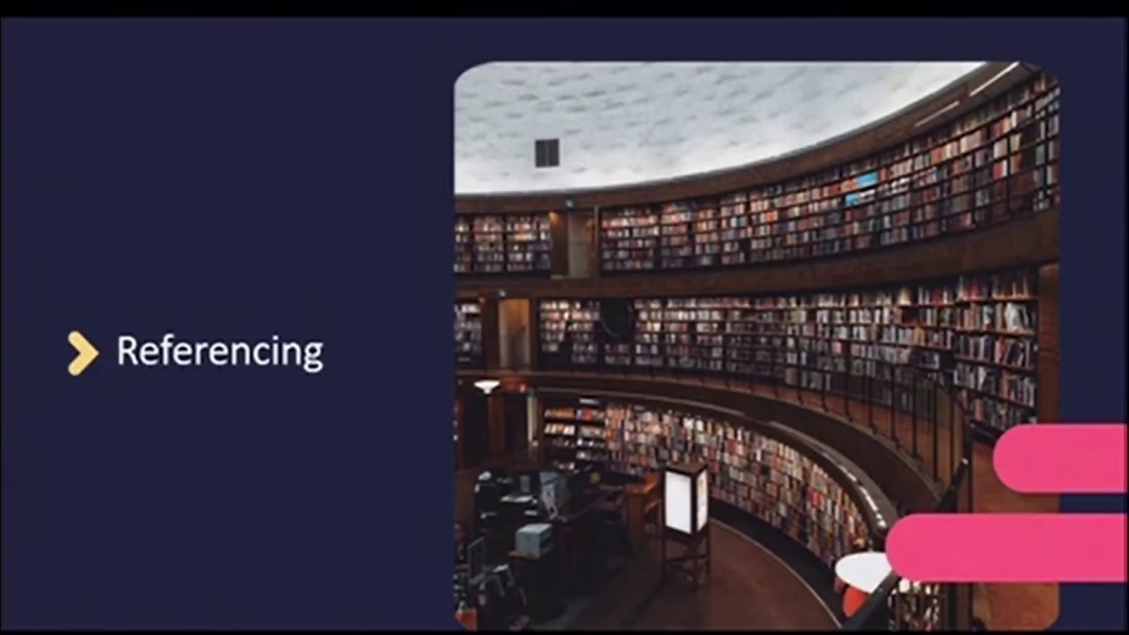
pyautogui.press('Right')
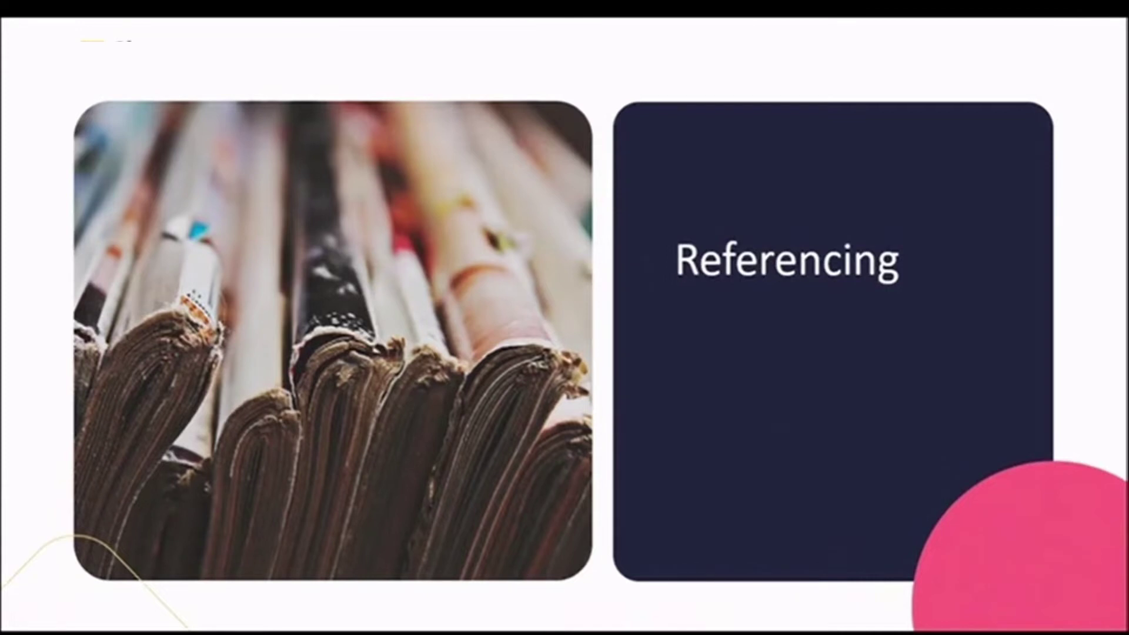
pyautogui.press('Right')
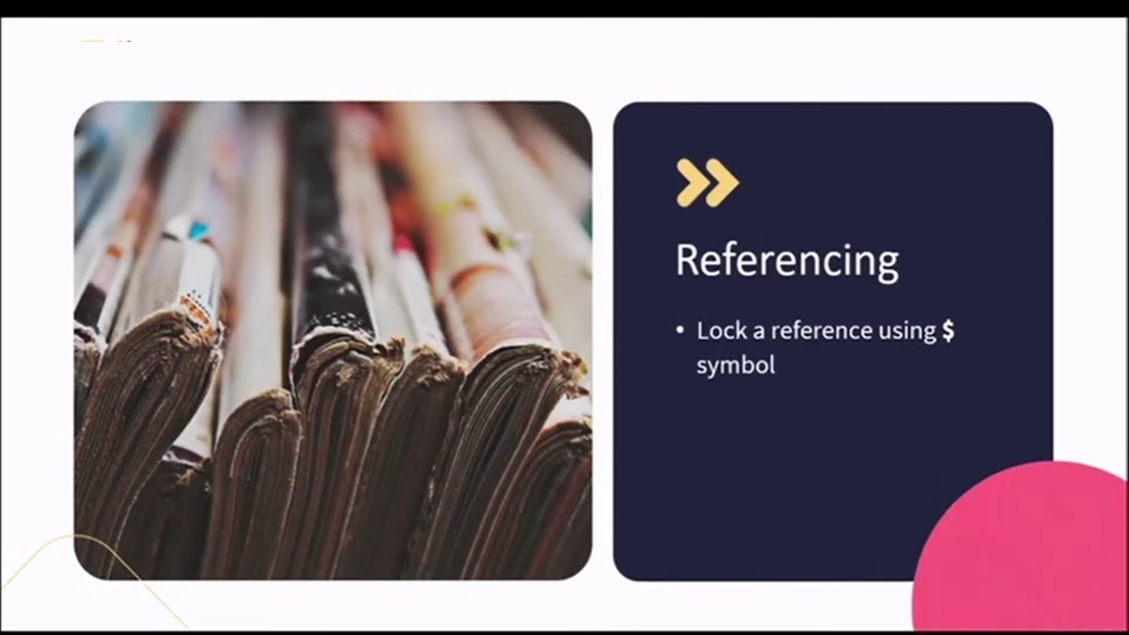
pyautogui.press('Right')
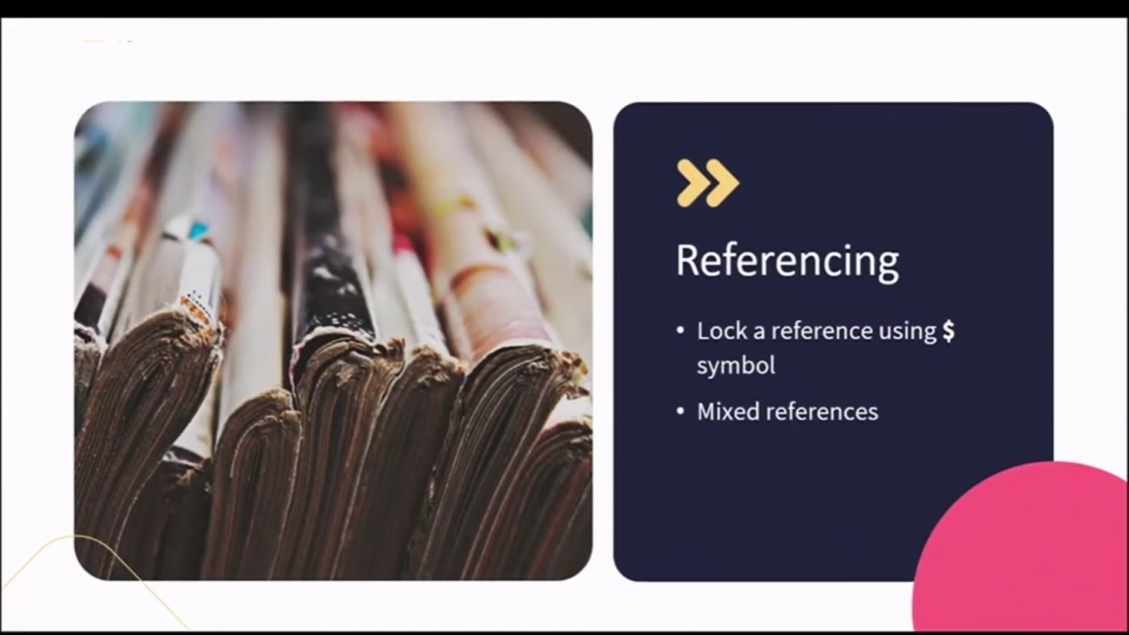
pyautogui.press('Right')
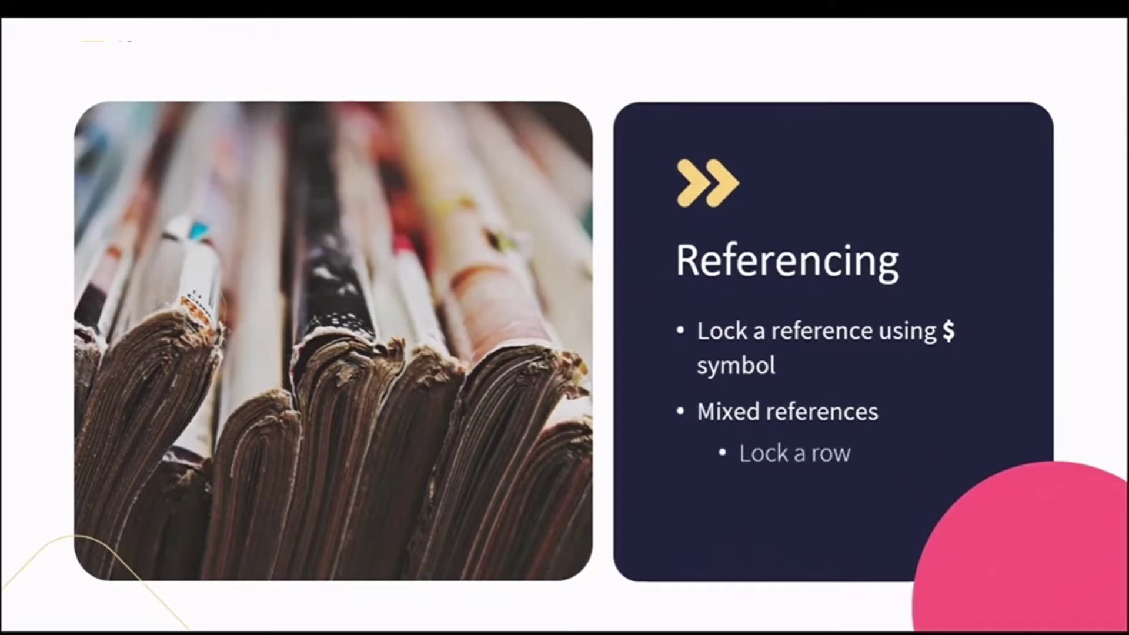
pyautogui.press('Right')
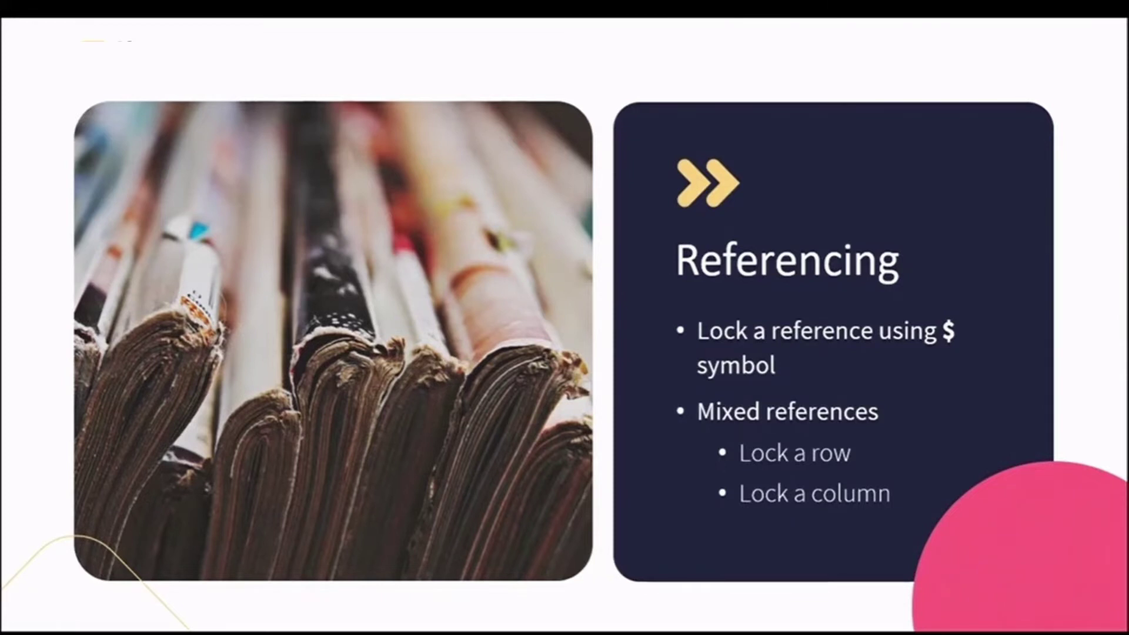
# Switch to Excel and link cell D4 on the Referencing sheet to the source cell with =B4.
pyautogui.hotkey('alt', 'Tab')
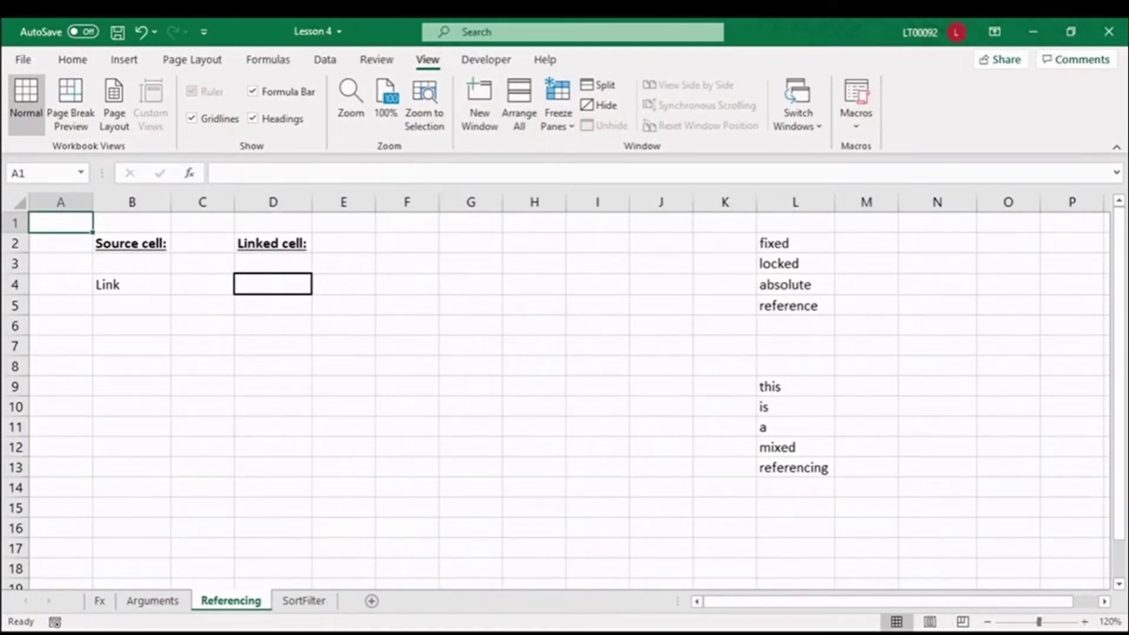
pyautogui.click(273, 284)
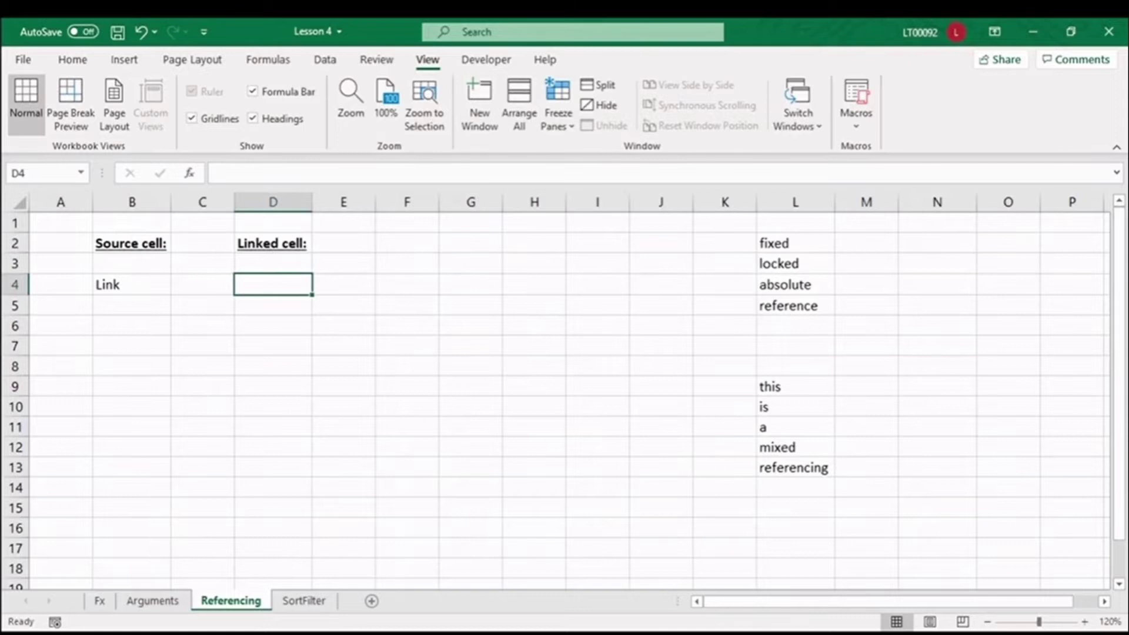
pyautogui.write('=')
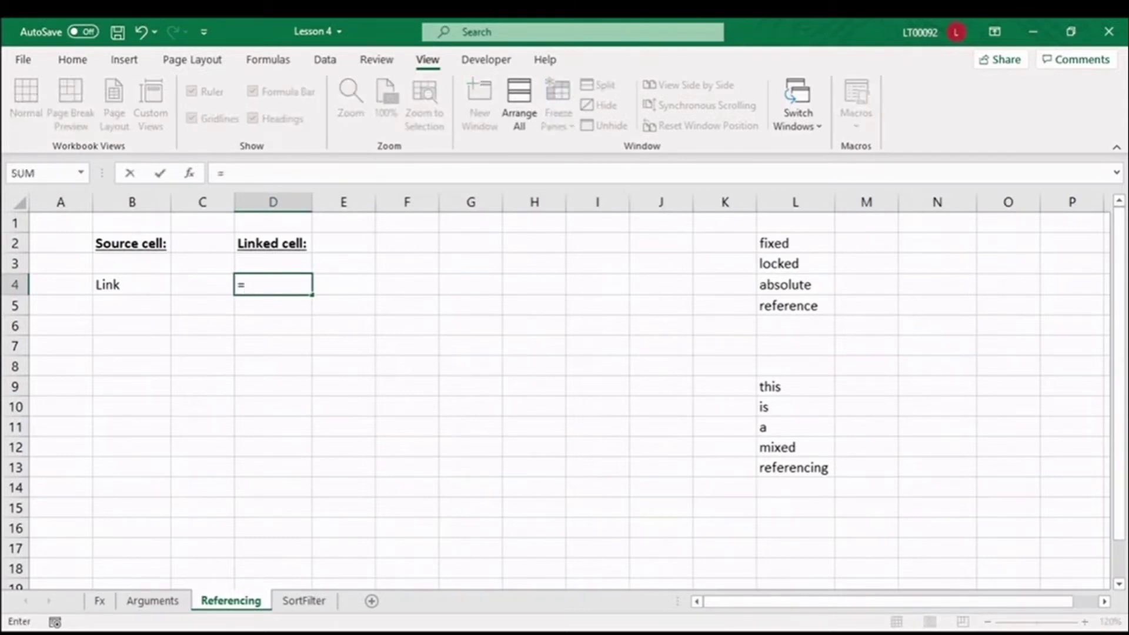
pyautogui.click(131, 284)
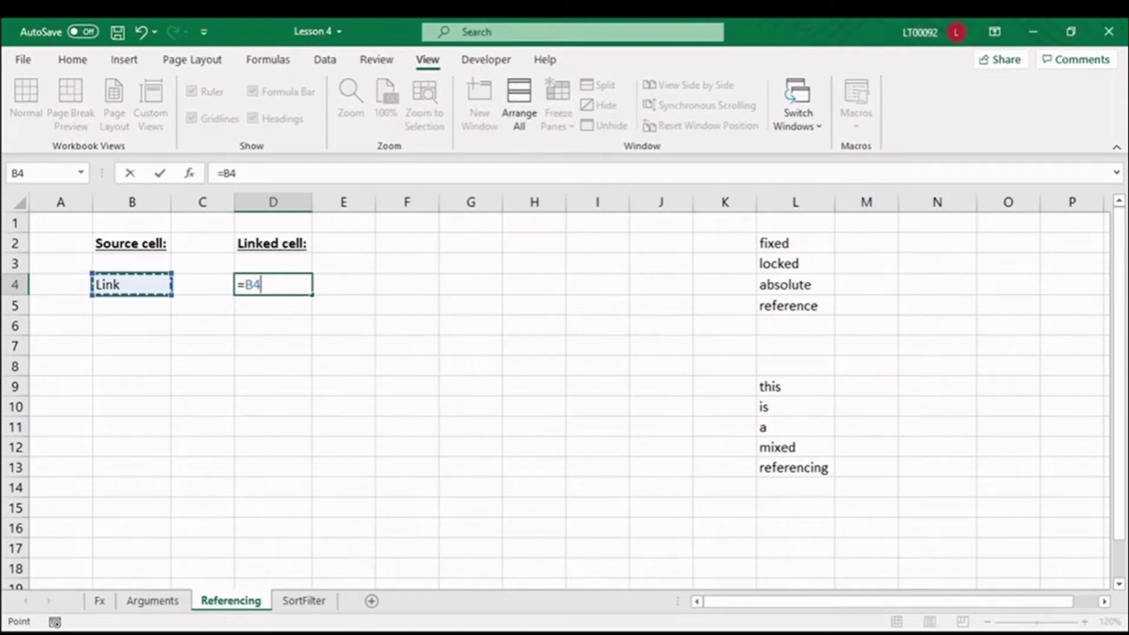
pyautogui.press('Return')
# Fill the link formula from D4 down to D14 and open the formula in D5 to inspect its reference.
pyautogui.click(273, 284)
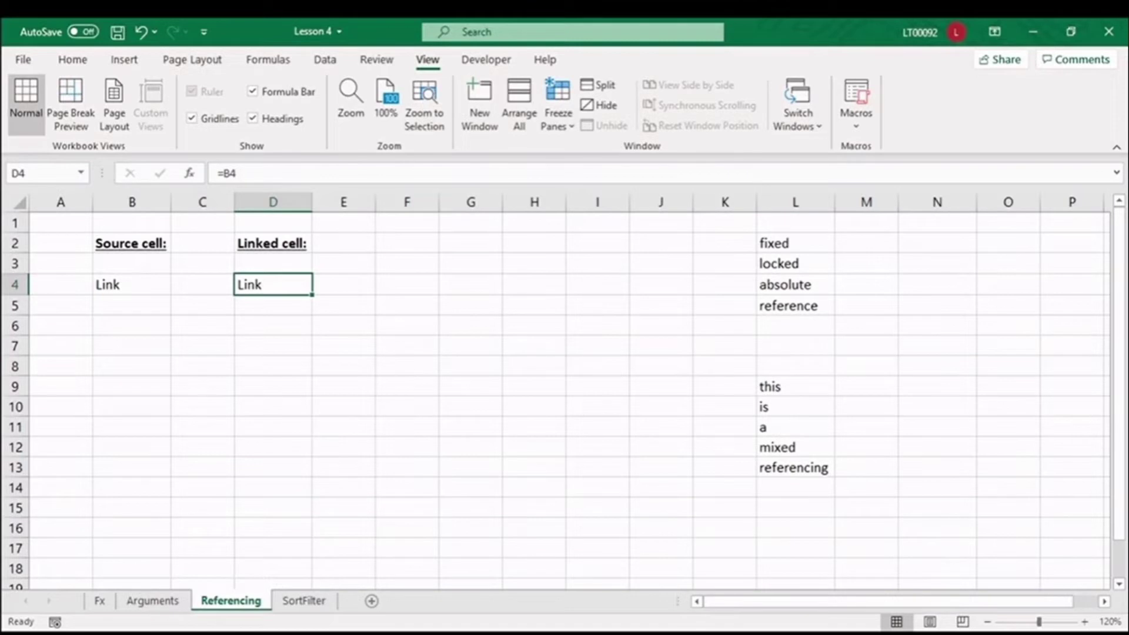
pyautogui.moveTo(312, 294); pyautogui.dragTo(312, 496)
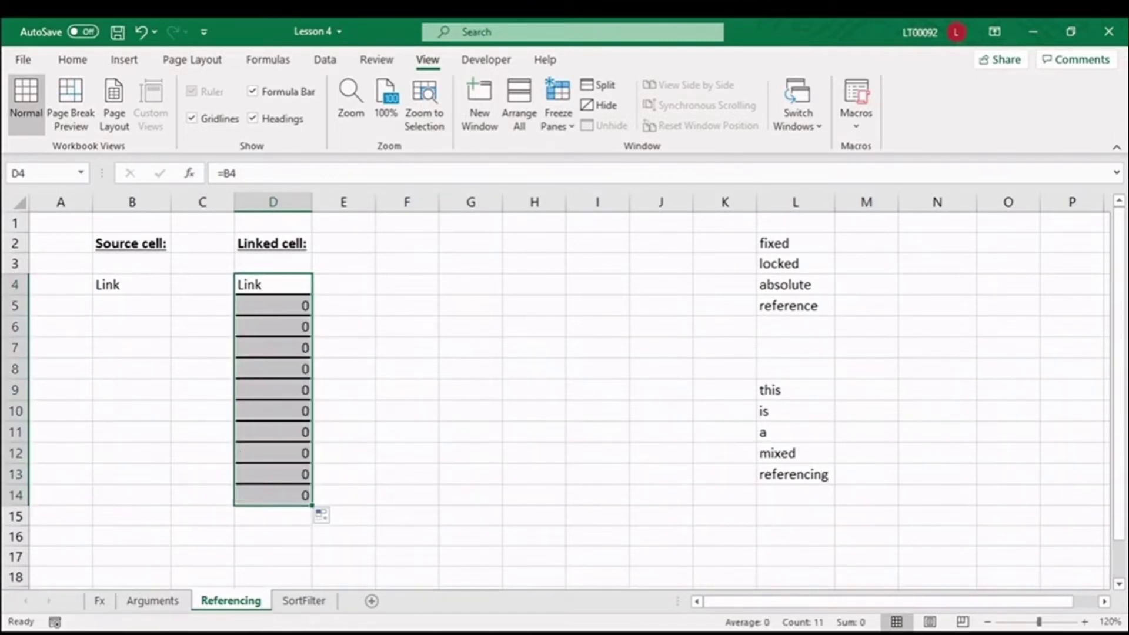
pyautogui.click(406, 305)
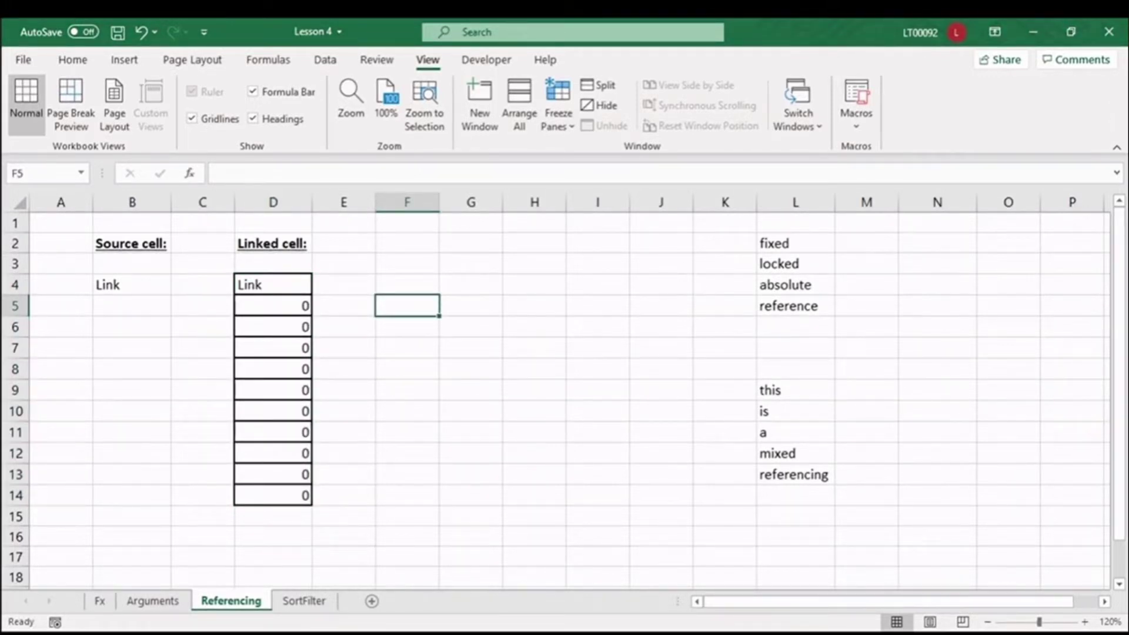
pyautogui.doubleClick(253, 305)
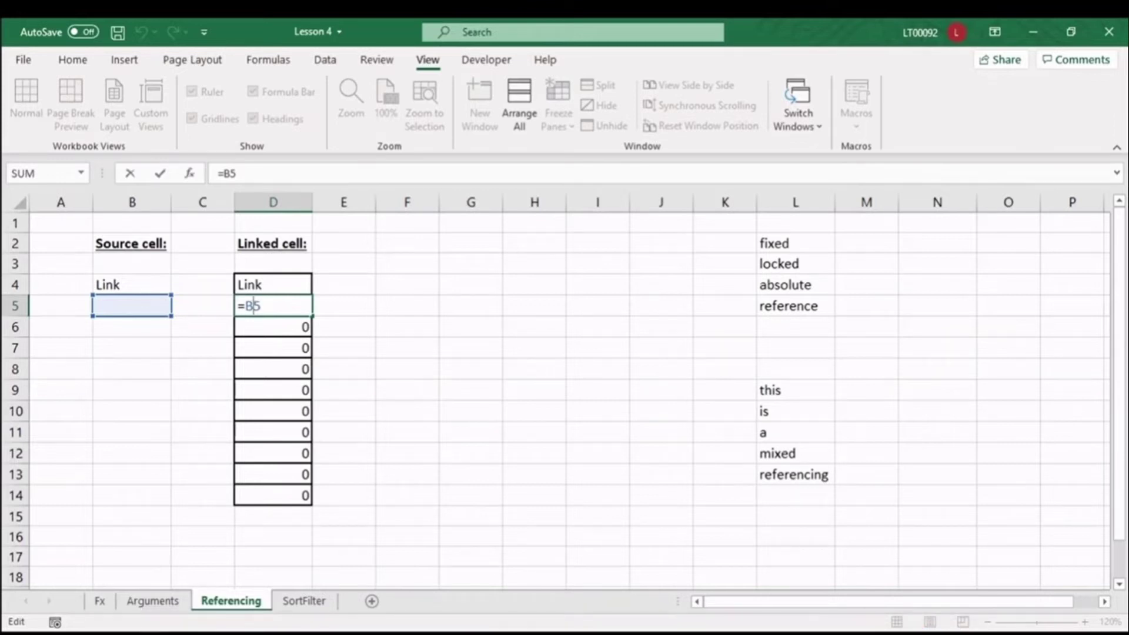
# Go through the filled link formulas from D6 down to D14 to examine which source cell each one references.
pyautogui.press('Return')
pyautogui.press('F2')
pyautogui.press('Return')
pyautogui.write('=B7')
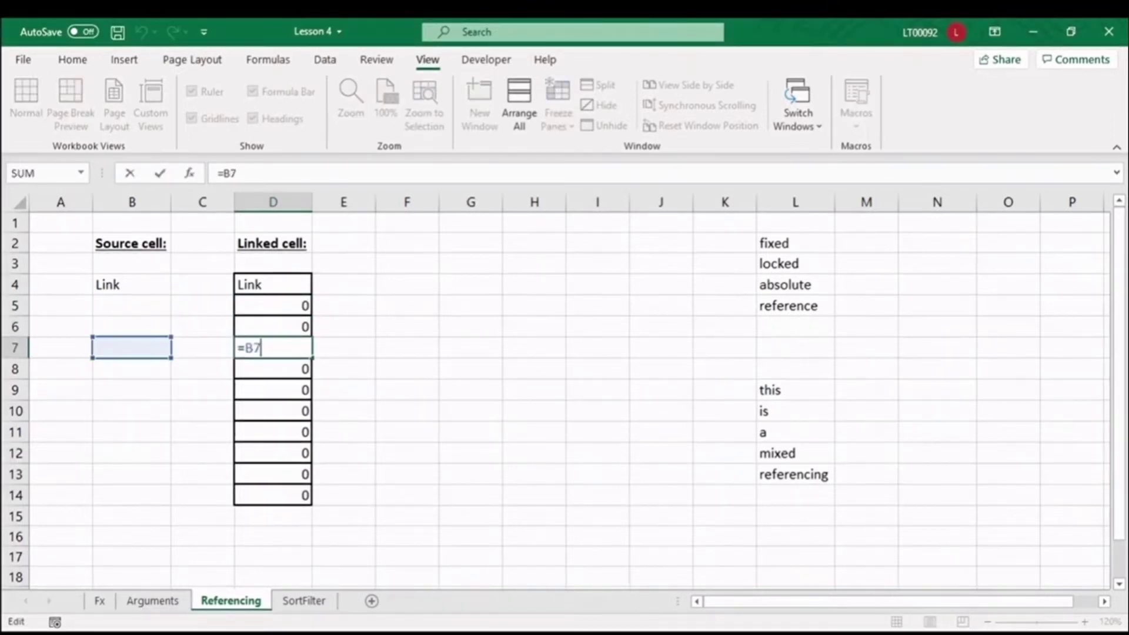
pyautogui.press('Return')
pyautogui.write('=B8')
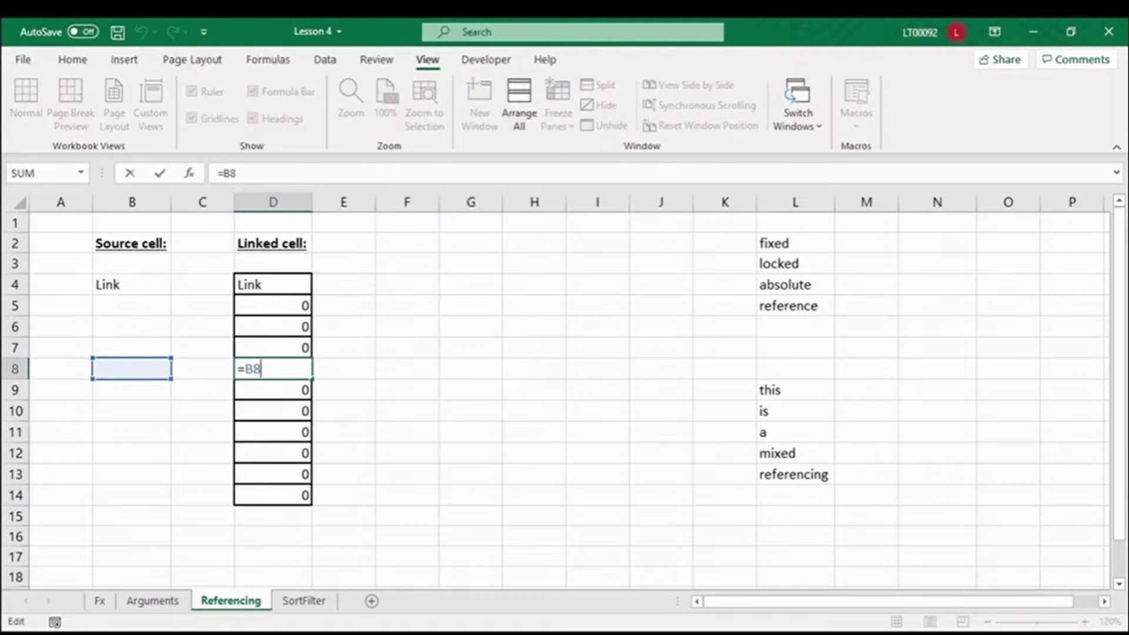
pyautogui.press('Return')
pyautogui.write('=B9')
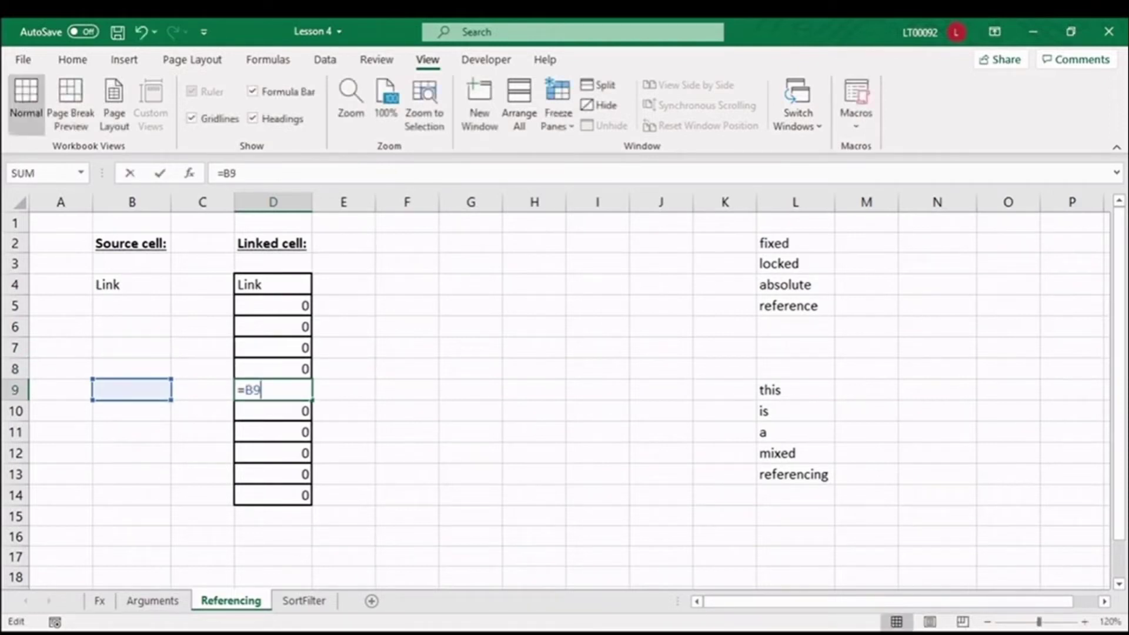
pyautogui.press('Return')
pyautogui.write('=B10')
pyautogui.press('Return')
pyautogui.write('=B11')
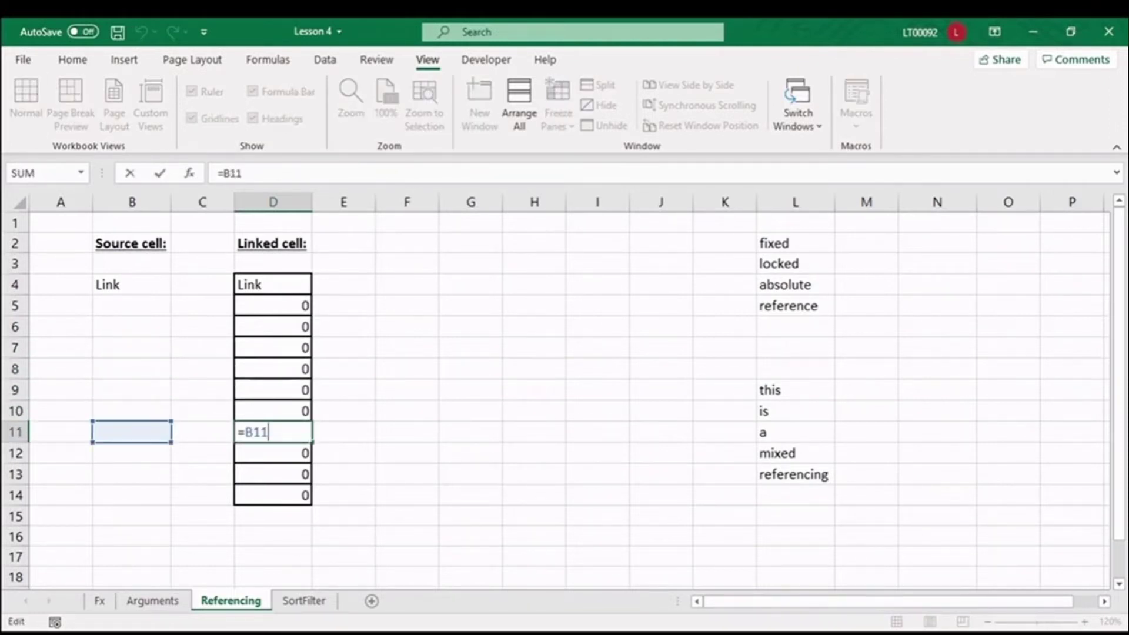
pyautogui.press('Return')
pyautogui.write('=B12')
pyautogui.press('Return')
pyautogui.write('=B13')
pyautogui.press('Return')
pyautogui.write('=B14')
pyautogui.press('Return')
pyautogui.click(343, 453)
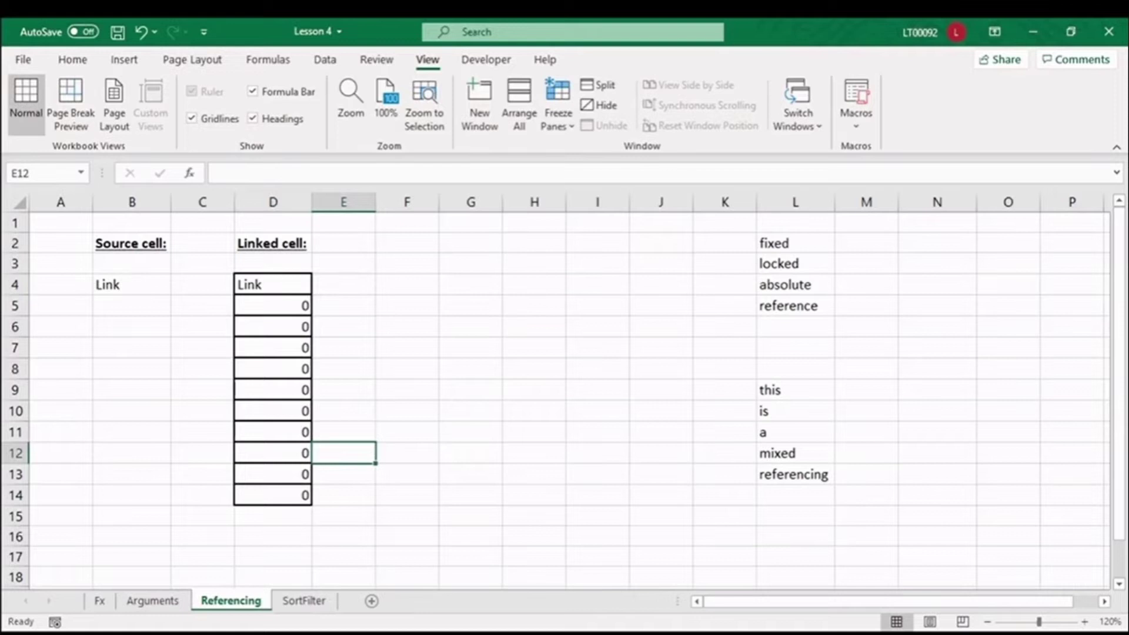
# Fill the link formula from D4 across to I4 and inspect the references in E4 through I4.
pyautogui.click(273, 285)
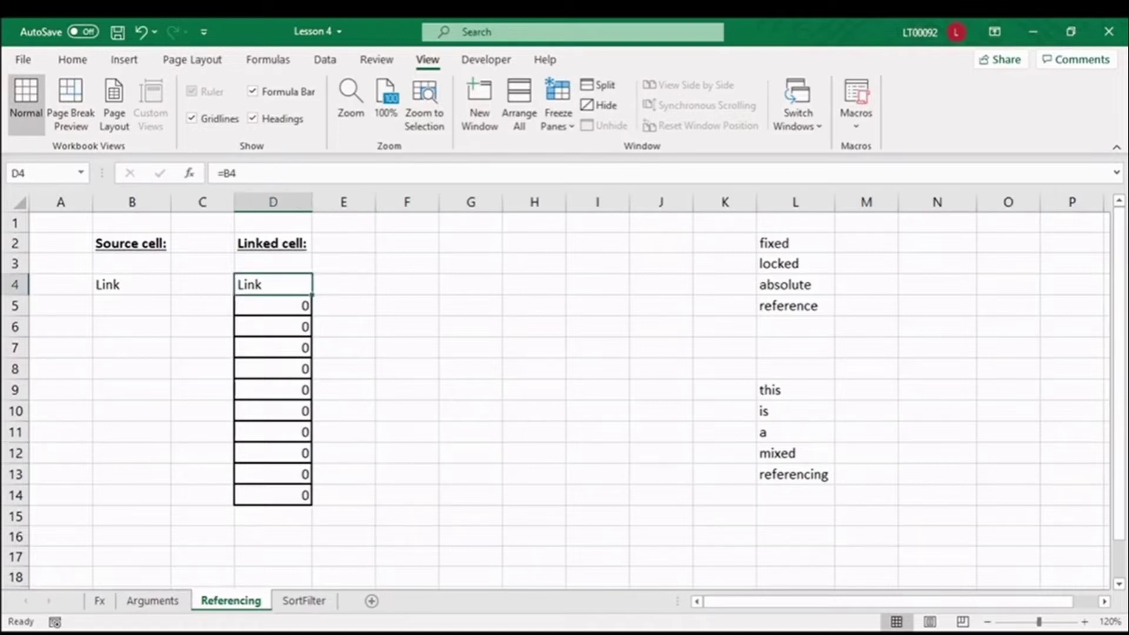
pyautogui.moveTo(312, 294); pyautogui.dragTo(626, 293)
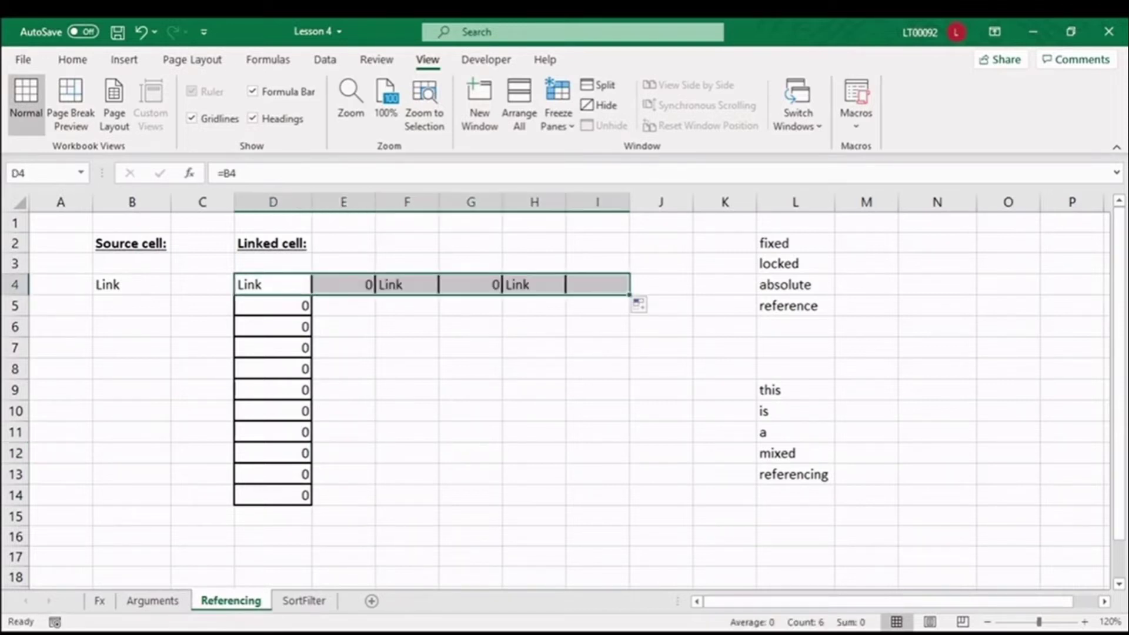
pyautogui.doubleClick(343, 284)
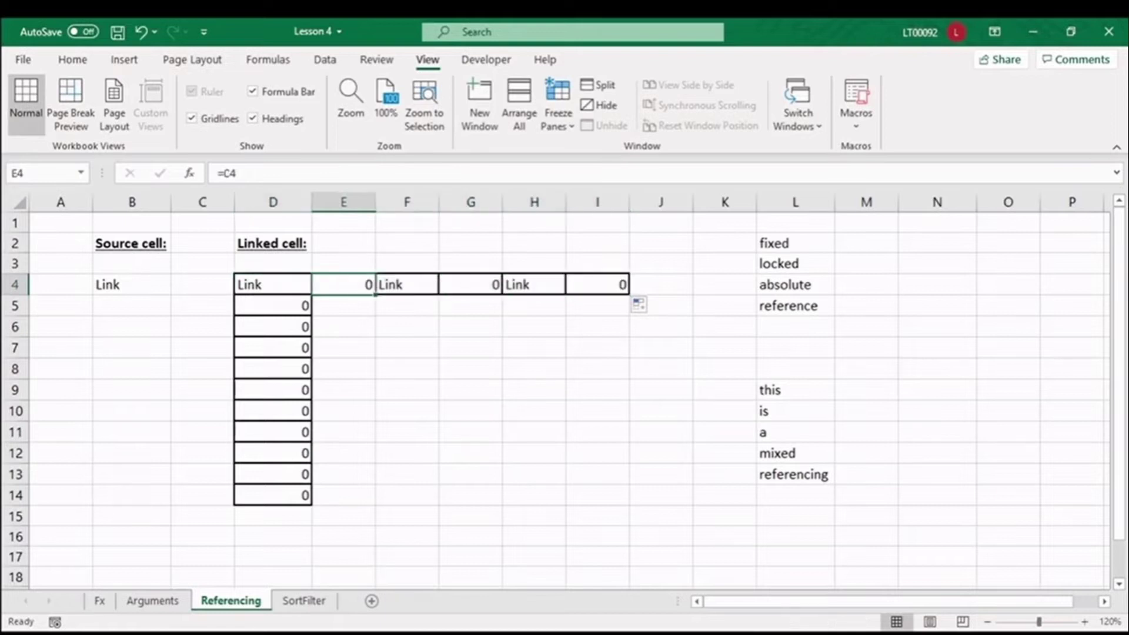
pyautogui.press('Tab')
pyautogui.press('F2')
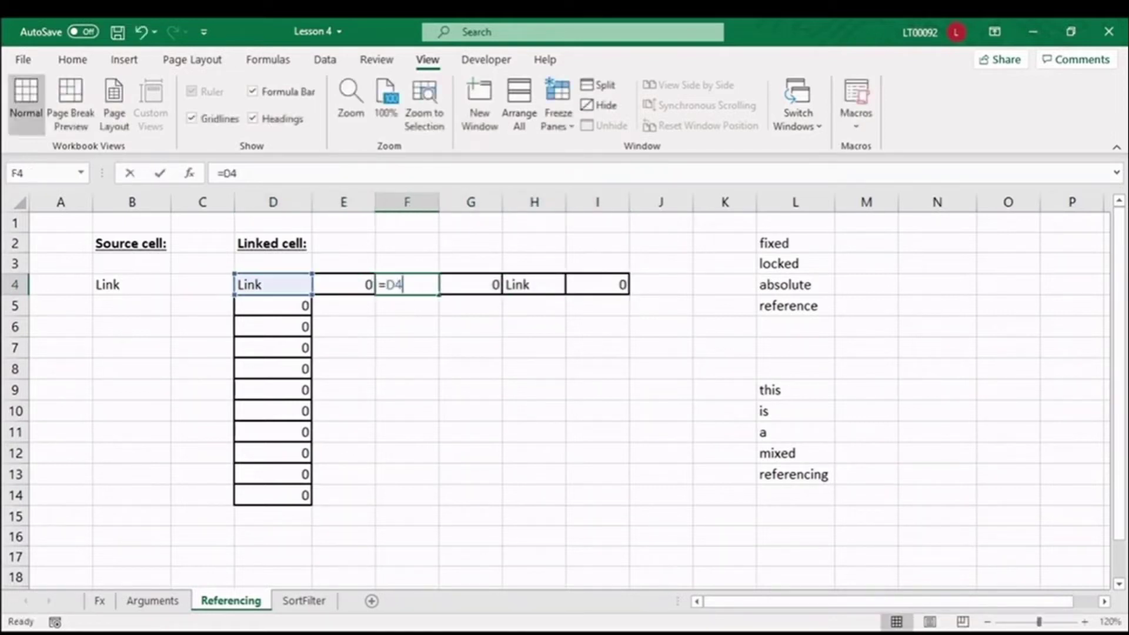
pyautogui.press('Tab')
pyautogui.press('F2')
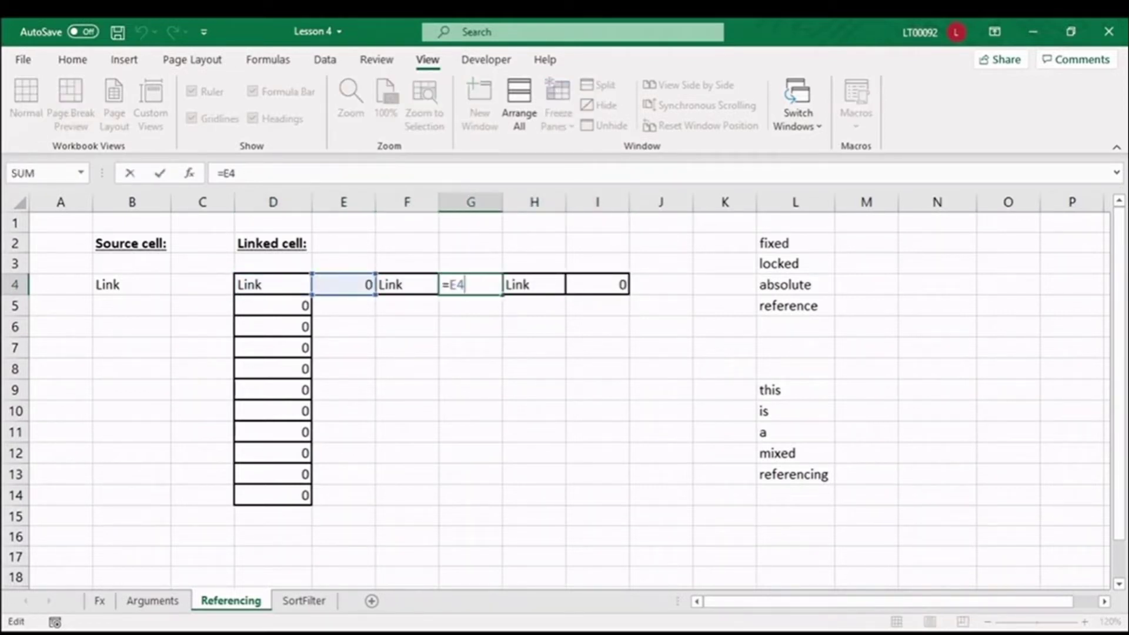
pyautogui.press('Tab')
pyautogui.press('F2')
pyautogui.press('Tab')
pyautogui.press('F2')
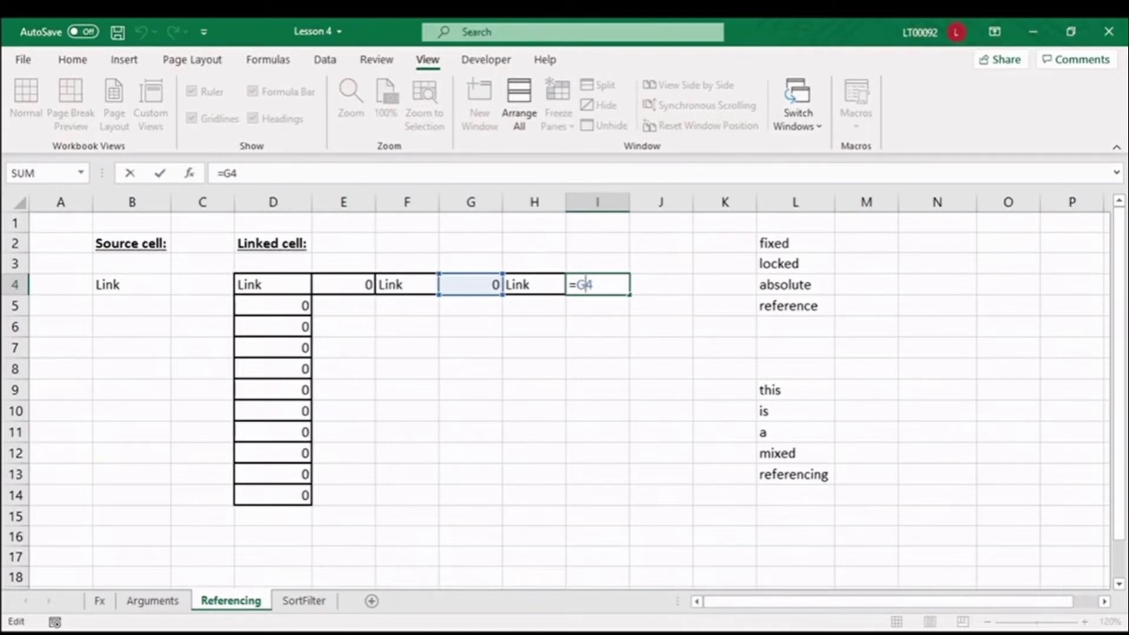
pyautogui.press('Tab')
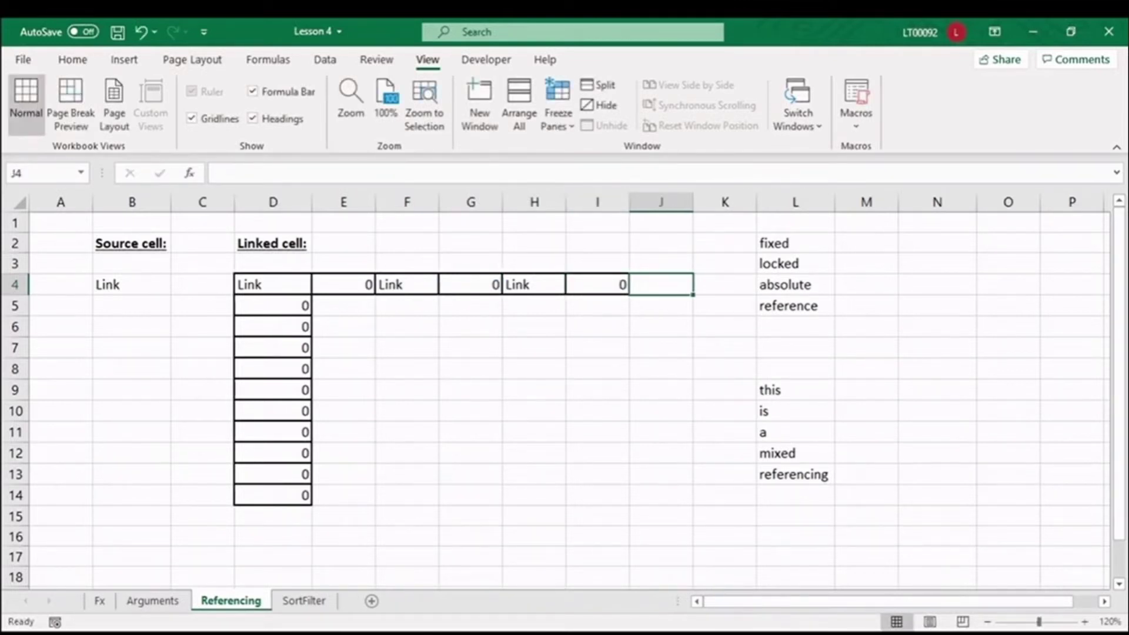
# Link M2 to the cell containing "fixed" with the absolute reference =$L$2 and fill it over M2:Q5.
pyautogui.click(865, 242)
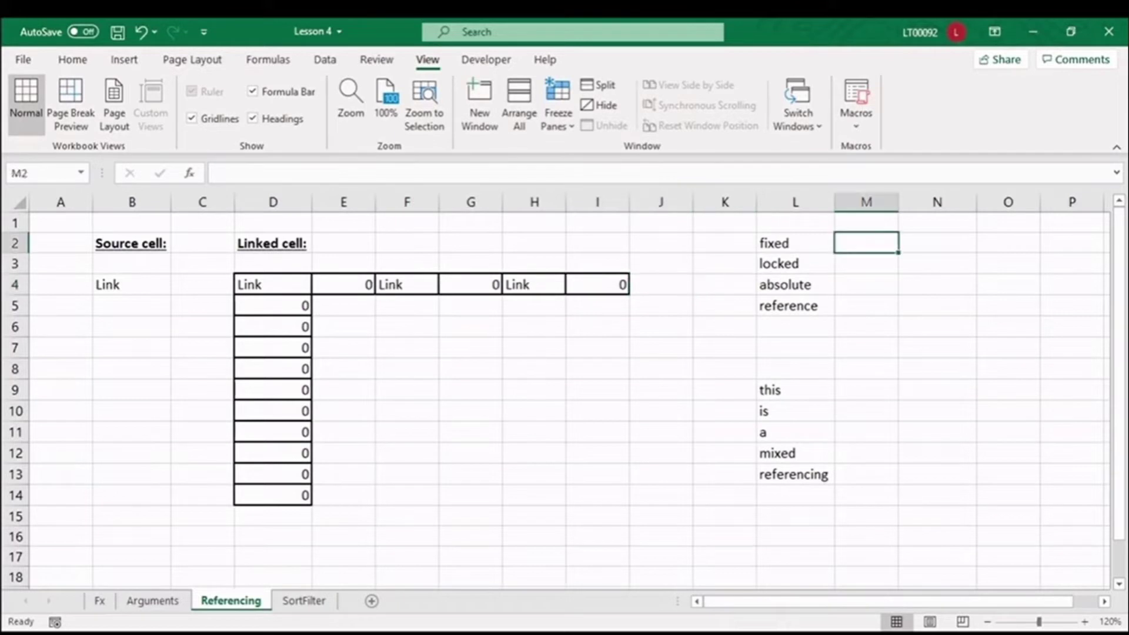
pyautogui.write('=')
pyautogui.press('Left')
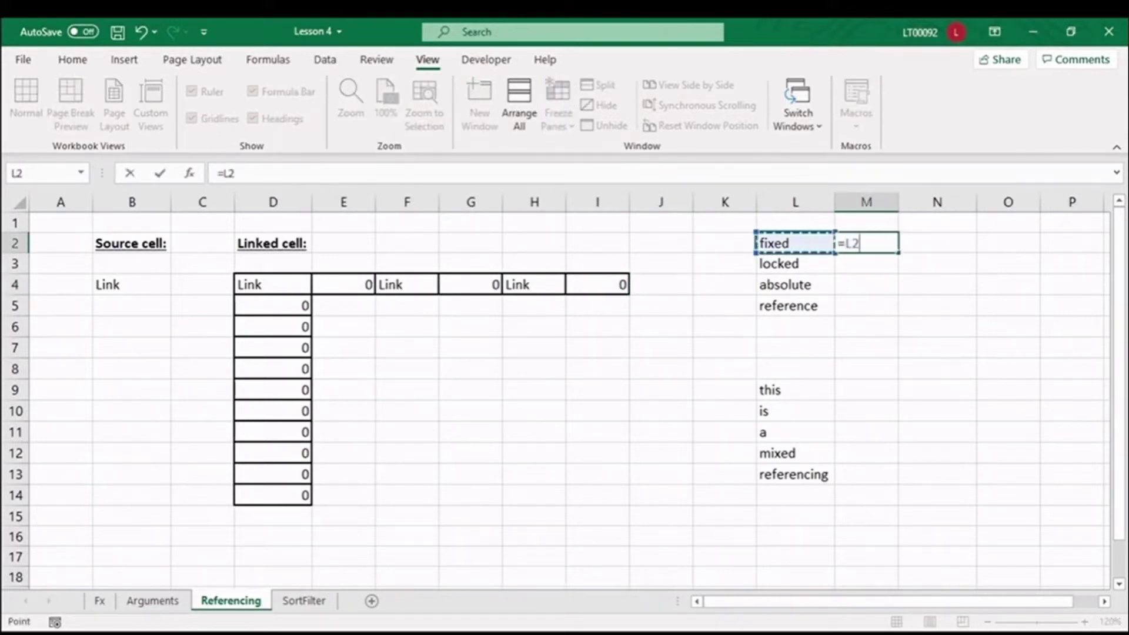
pyautogui.press('F4')
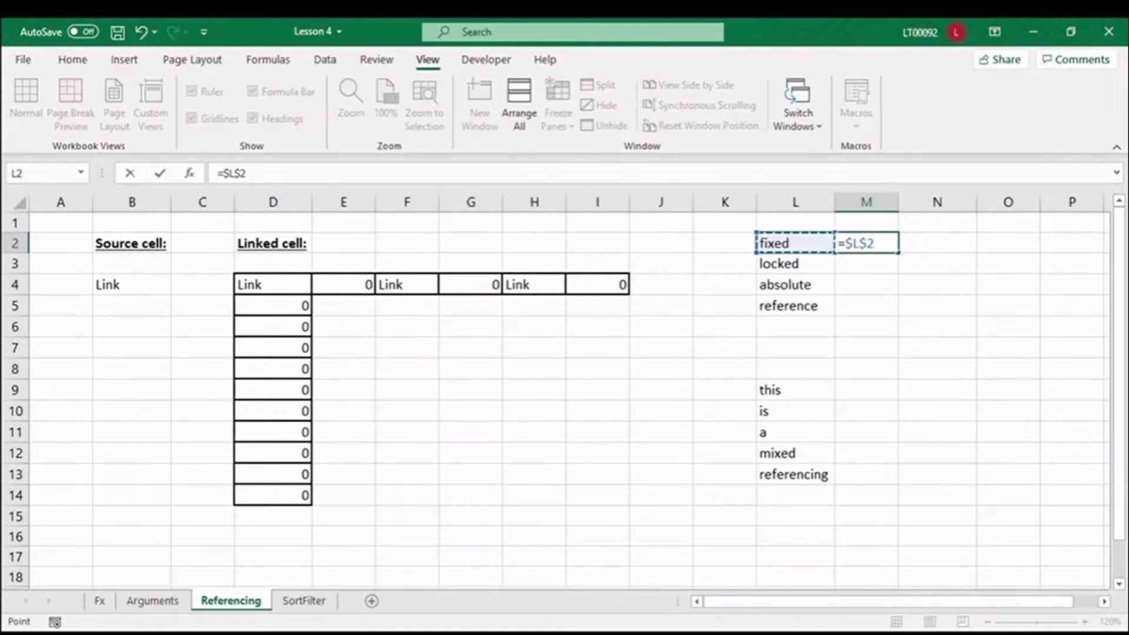
pyautogui.hotkey('ctrl', 'Return')
pyautogui.moveTo(898, 254); pyautogui.dragTo(1026, 317)
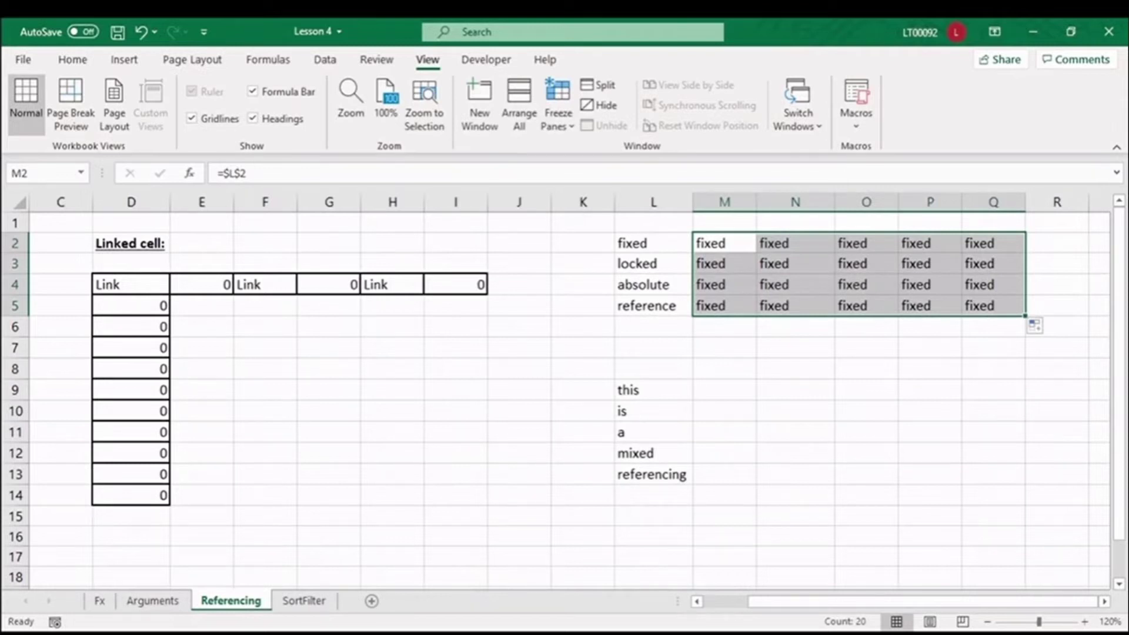
# Inspect the absolute reference in the filled cell O4 and leave the formula unedited.
pyautogui.click(845, 285)
pyautogui.doubleClick(845, 285)
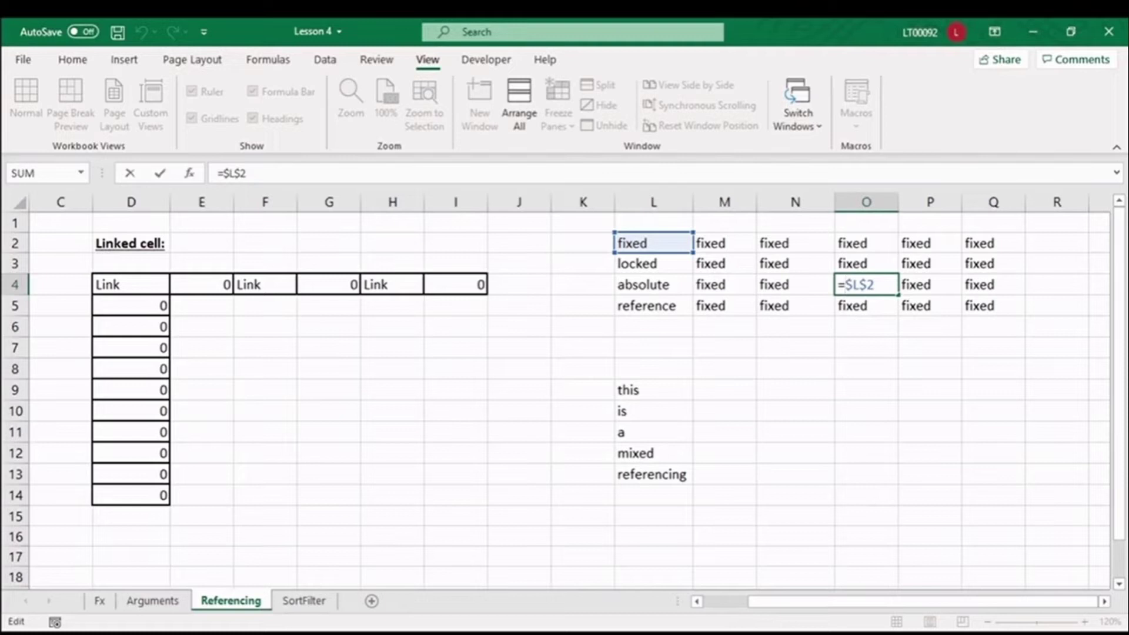
pyautogui.press('Escape')
# Link M8 to the cell containing "this" with the row-locked mixed reference =L$9 and fill it across to Q8.
pyautogui.click(724, 368)
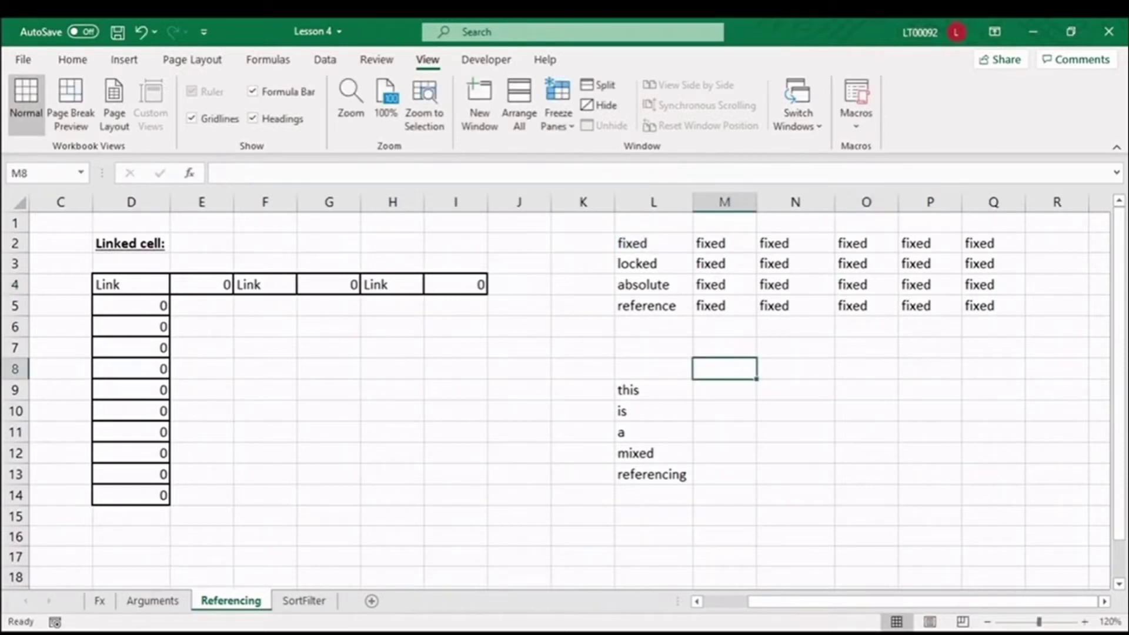
pyautogui.write('=')
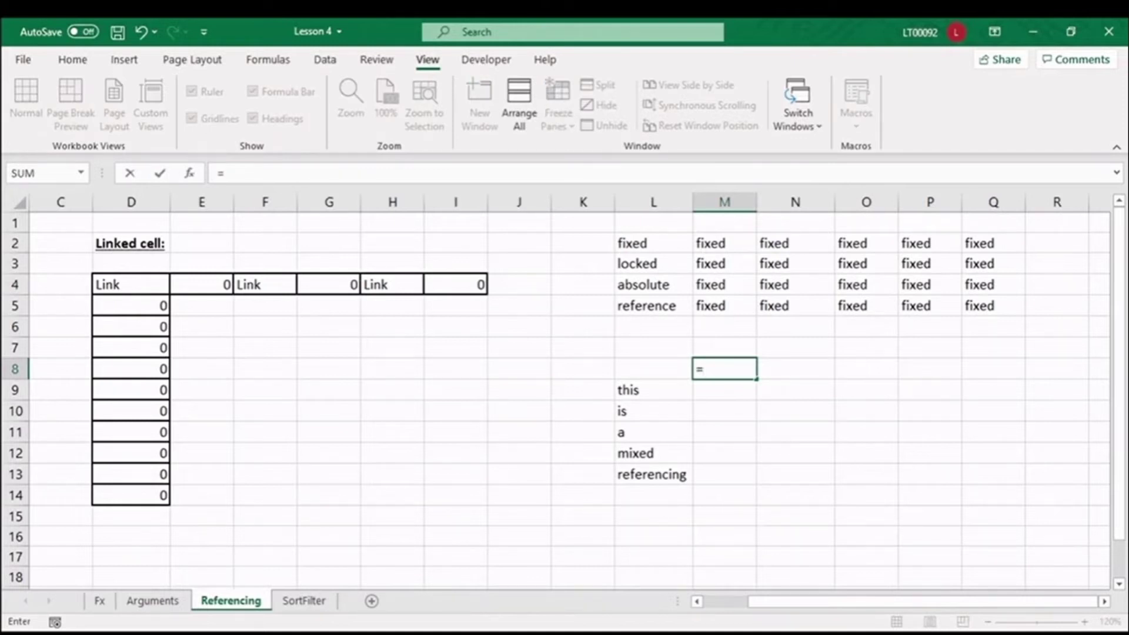
pyautogui.click(615, 390)
pyautogui.press('F4')
pyautogui.press('F4')
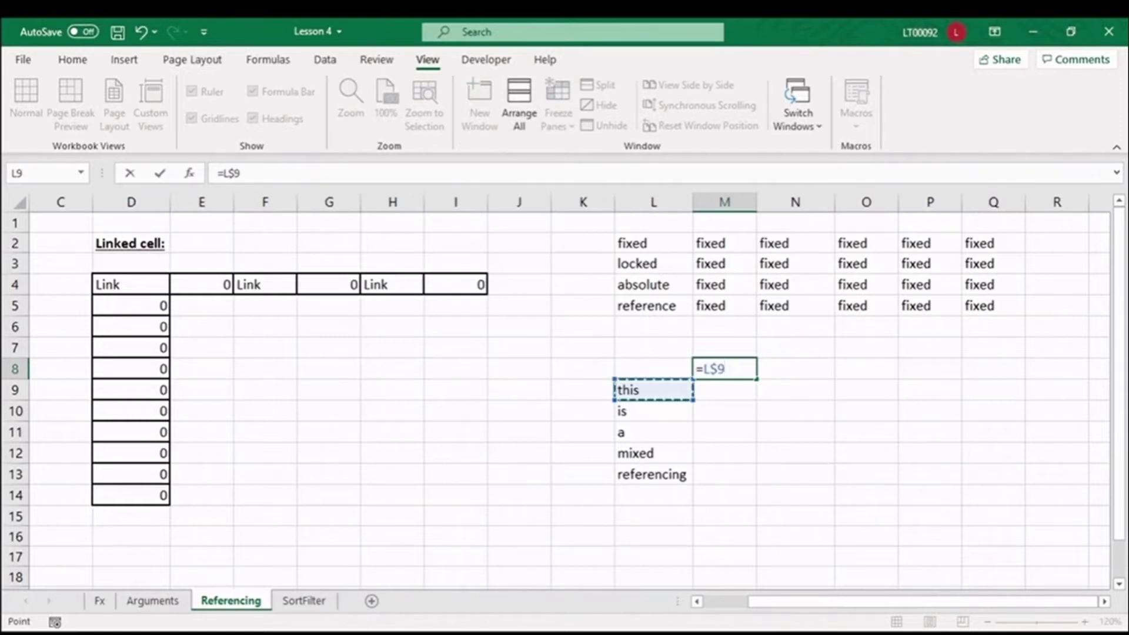
pyautogui.press('Return')
pyautogui.click(724, 369)
pyautogui.moveTo(757, 379); pyautogui.dragTo(1020, 376)
# Go through the filled formulas in N8 to Q8 to examine how the column part of the mixed reference behaves.
pyautogui.doubleClick(785, 368)
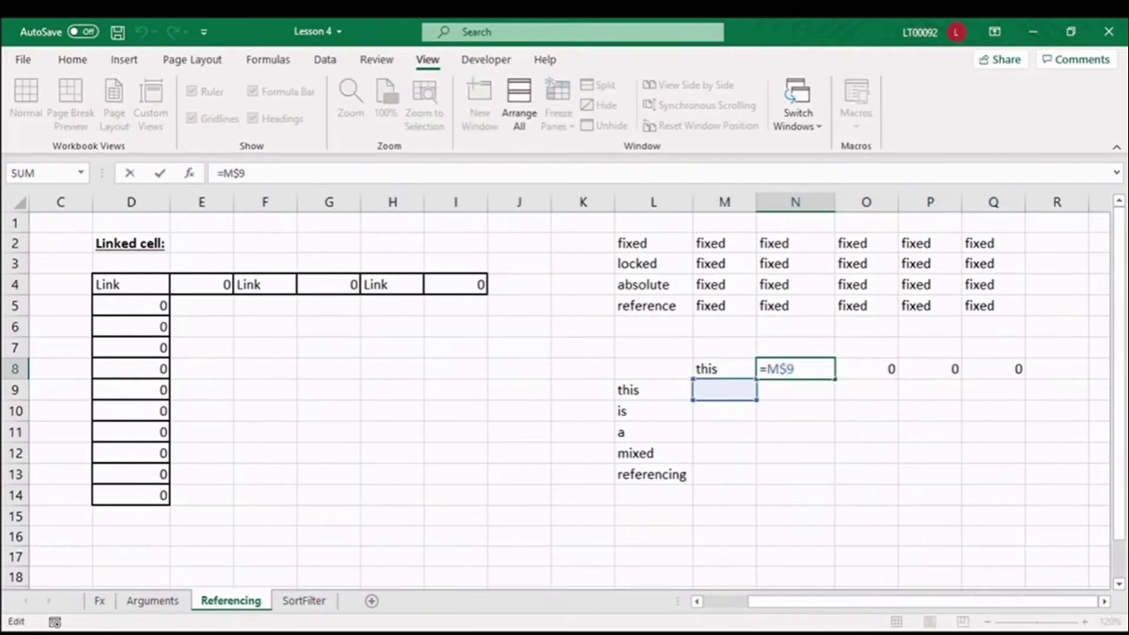
pyautogui.press('Tab')
pyautogui.press('F2')
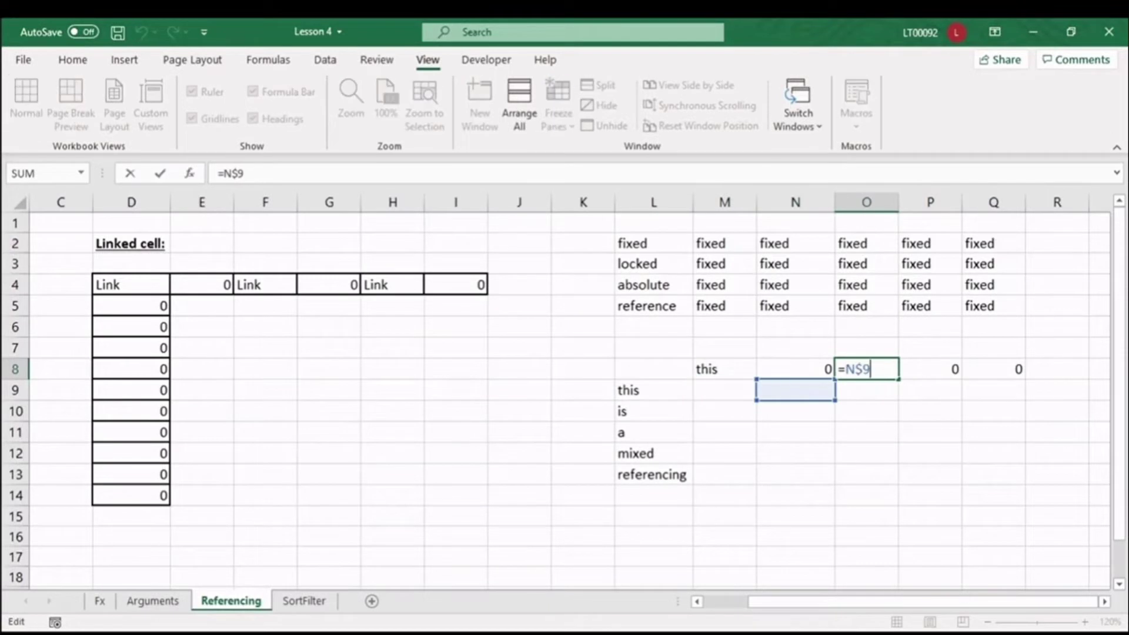
pyautogui.press('Tab')
pyautogui.press('F2')
pyautogui.press('Tab')
pyautogui.press('F2')
# Link M9 to the cell containing "this" with the column-locked mixed reference =$L9 and fill it down to M13.
pyautogui.click(724, 390)
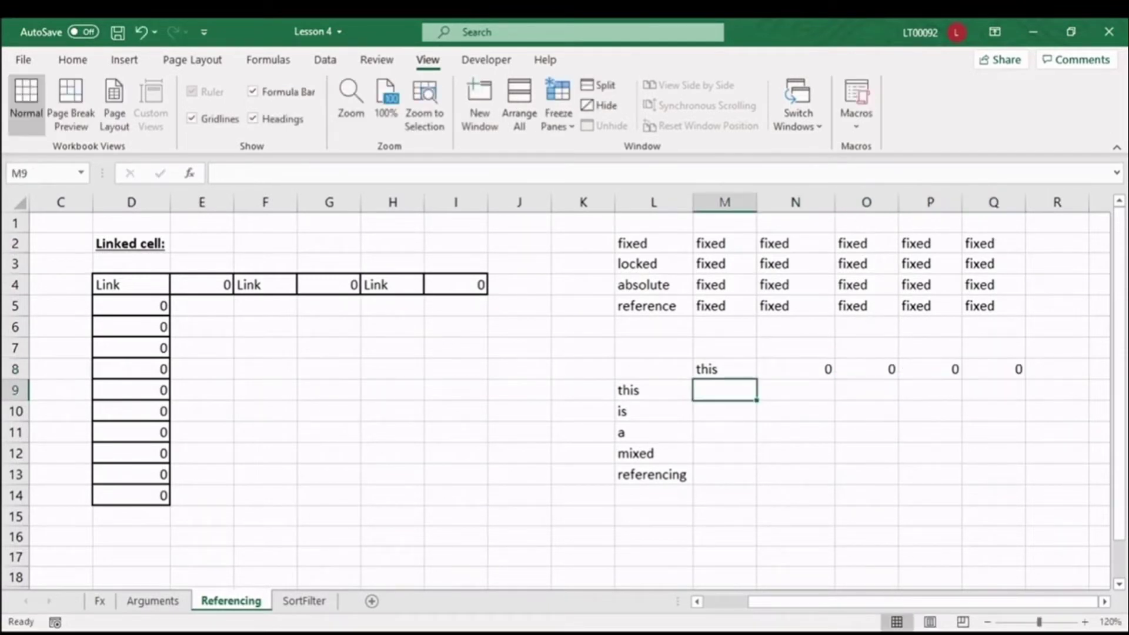
pyautogui.write('=')
pyautogui.click(652, 390)
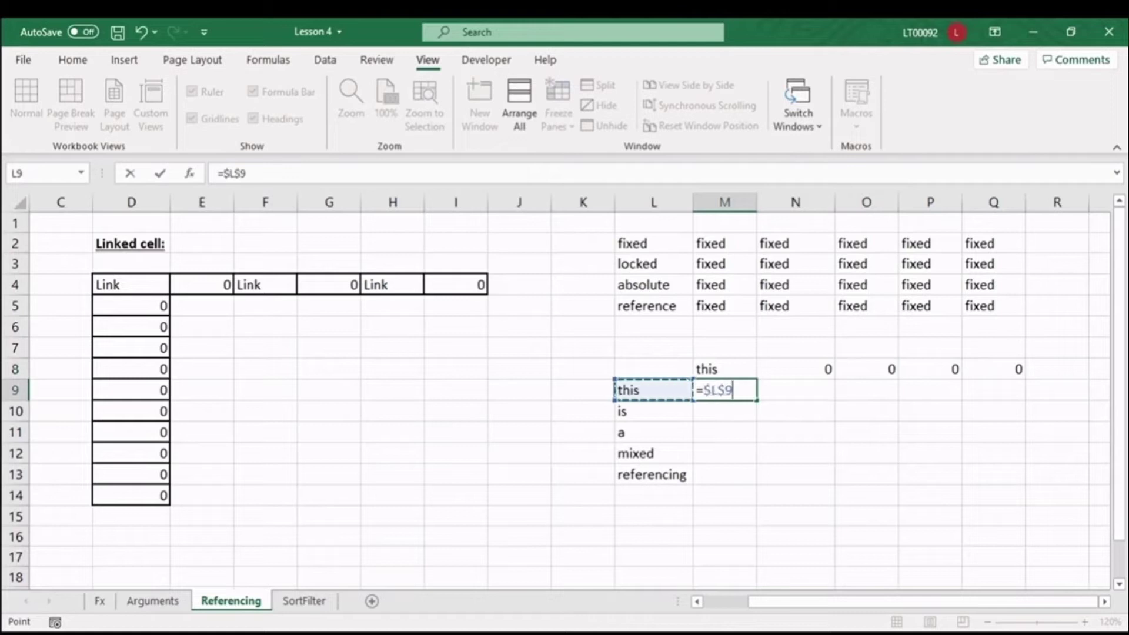
pyautogui.press('F4')
pyautogui.press('Return')
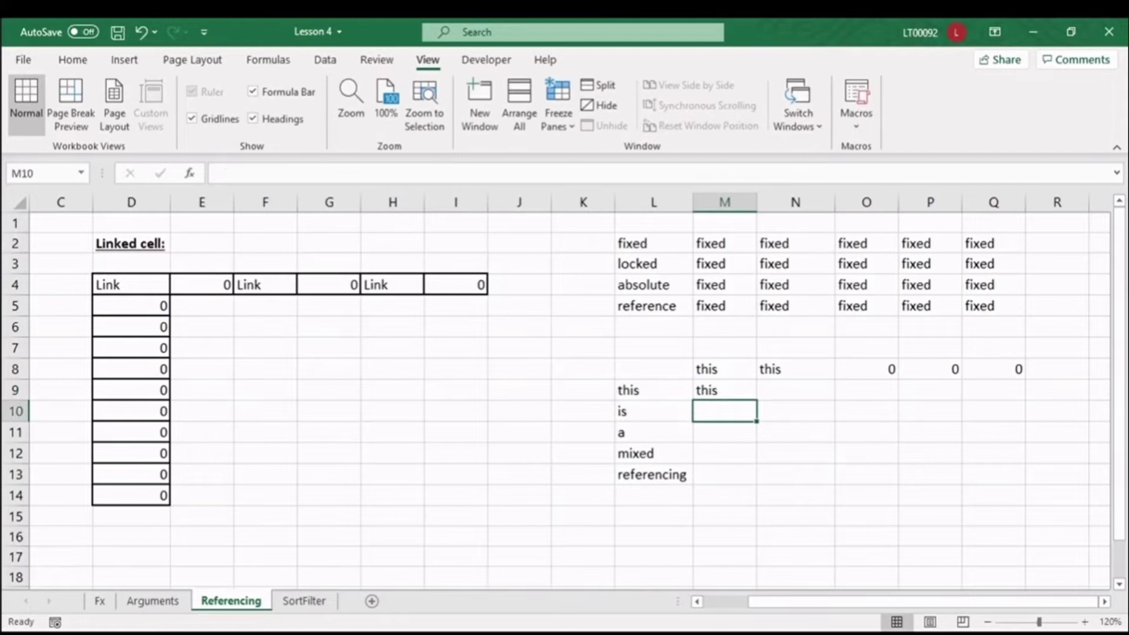
pyautogui.click(723, 390)
pyautogui.moveTo(756, 401); pyautogui.dragTo(761, 492)
# Go through the formulas from M9 down to M13 to examine how the row part of the mixed reference behaves.
pyautogui.press('F2')
pyautogui.press('Return')
pyautogui.press('F2')
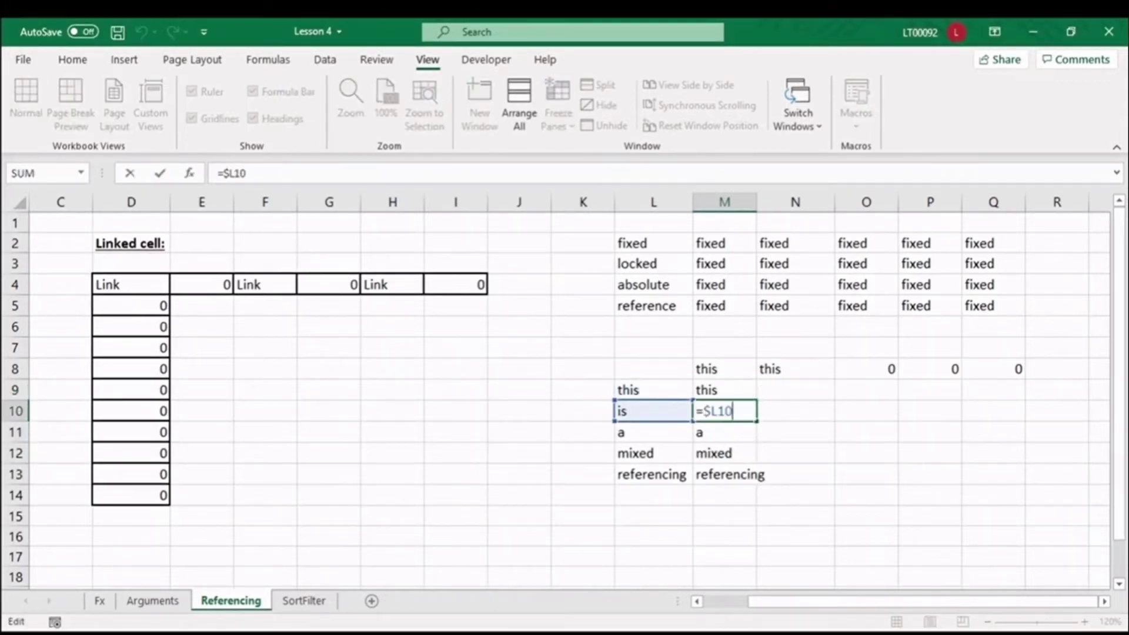
pyautogui.press('Return')
pyautogui.press('F2')
pyautogui.press('Return')
pyautogui.press('F2')
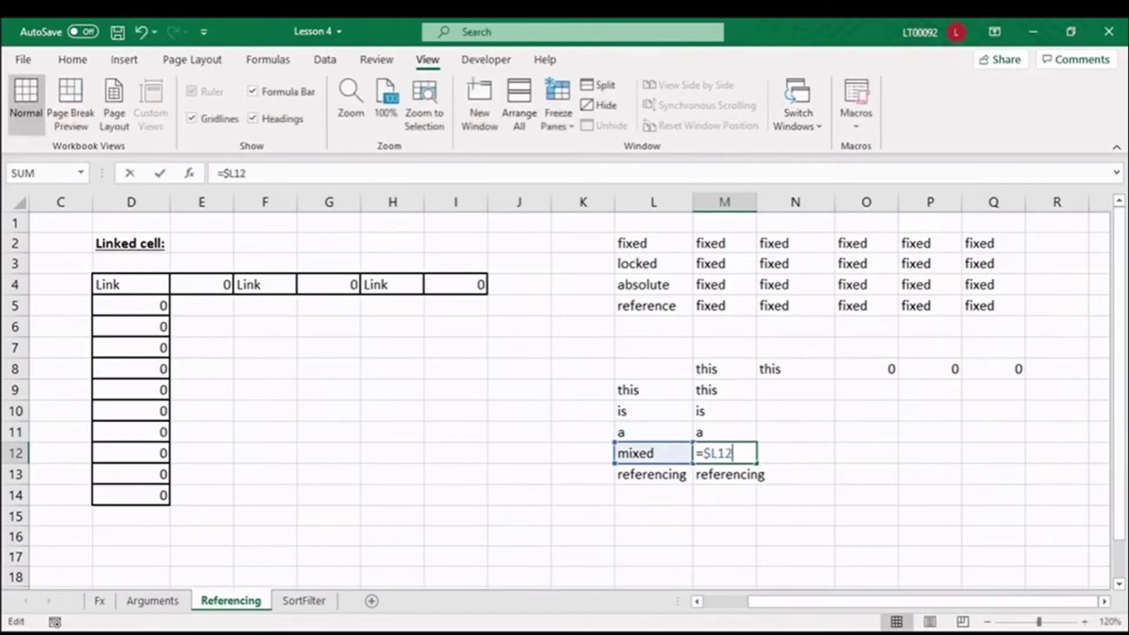
pyautogui.press('Return')
pyautogui.press('F2')
pyautogui.click(794, 515)
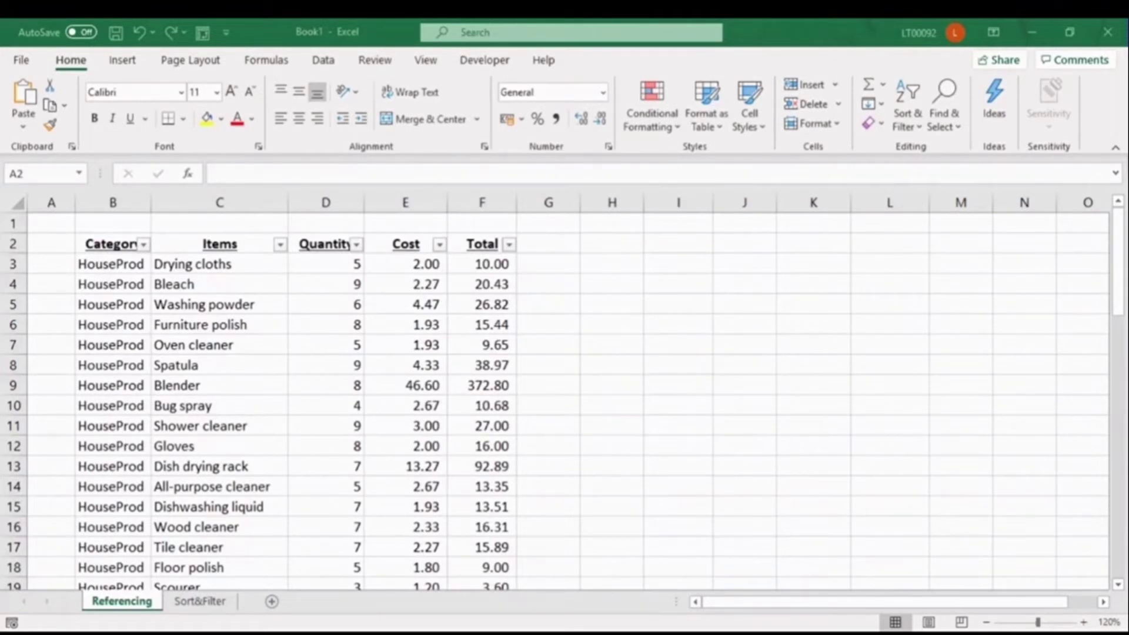
# Convert the item table with the Category to Total columns in Book1 to a normal range of cells.
pyautogui.click(51, 244)
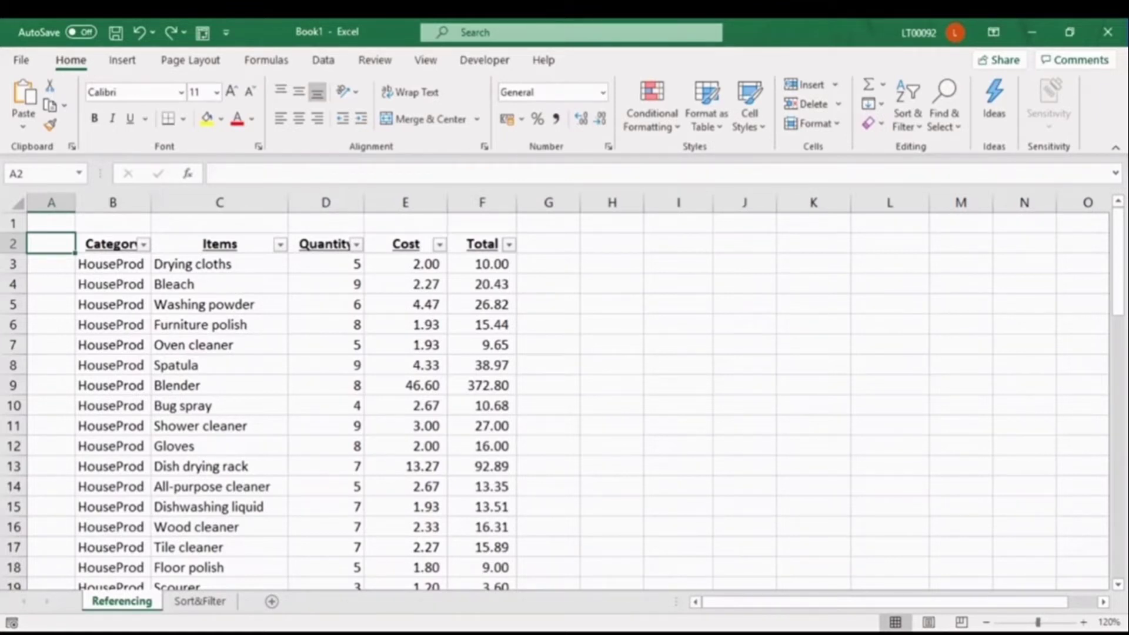
pyautogui.click(112, 304)
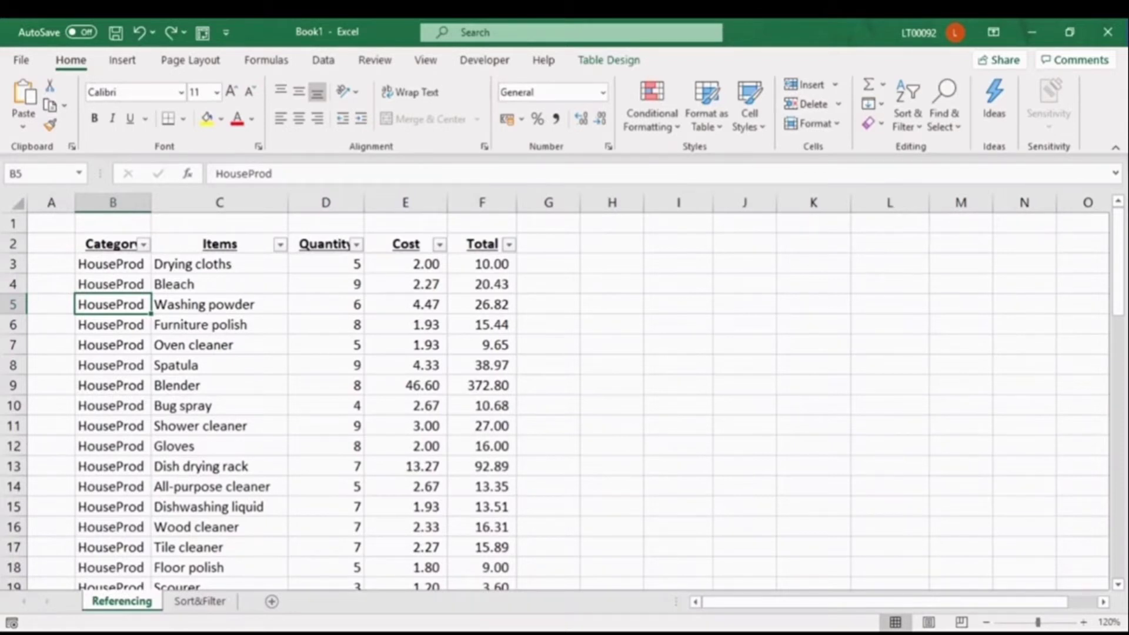
pyautogui.click(608, 59)
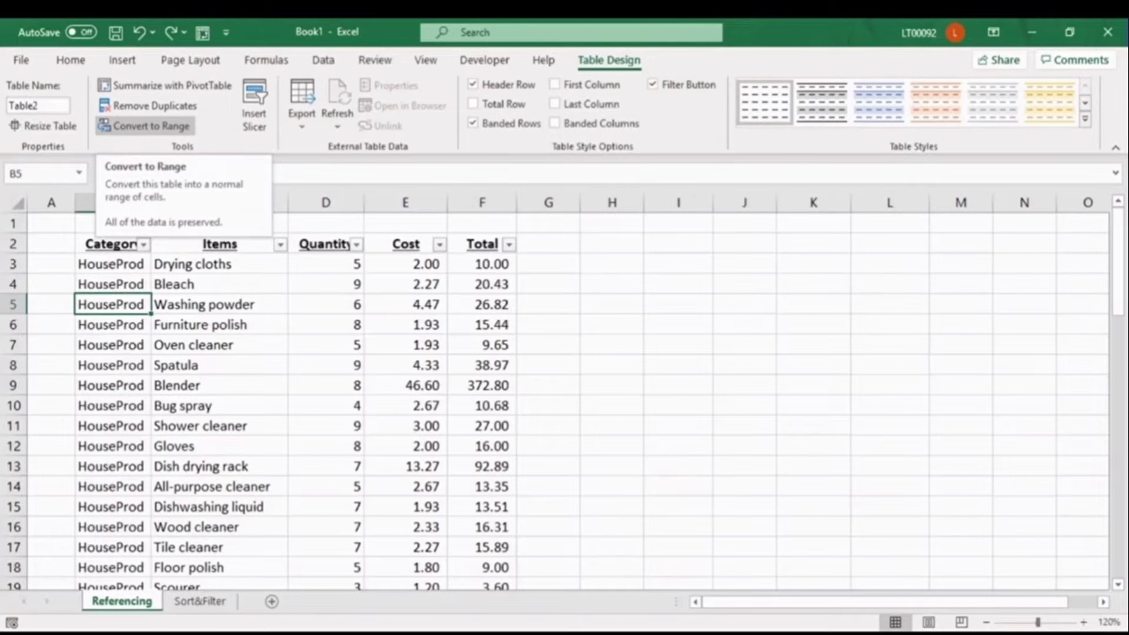
pyautogui.click(146, 125)
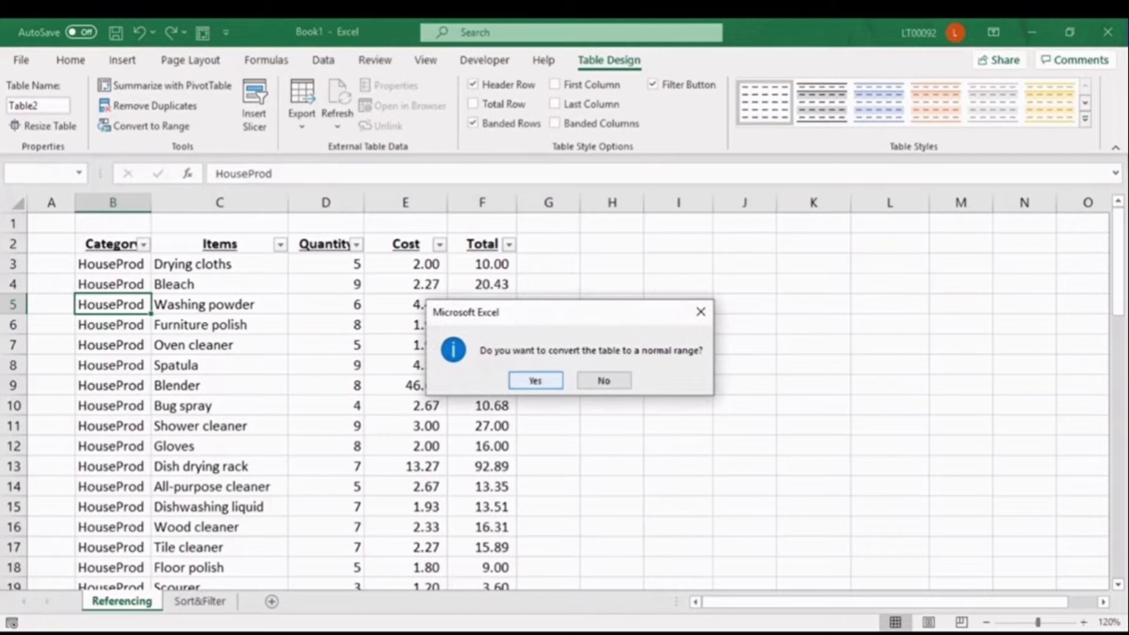
pyautogui.press('Return')
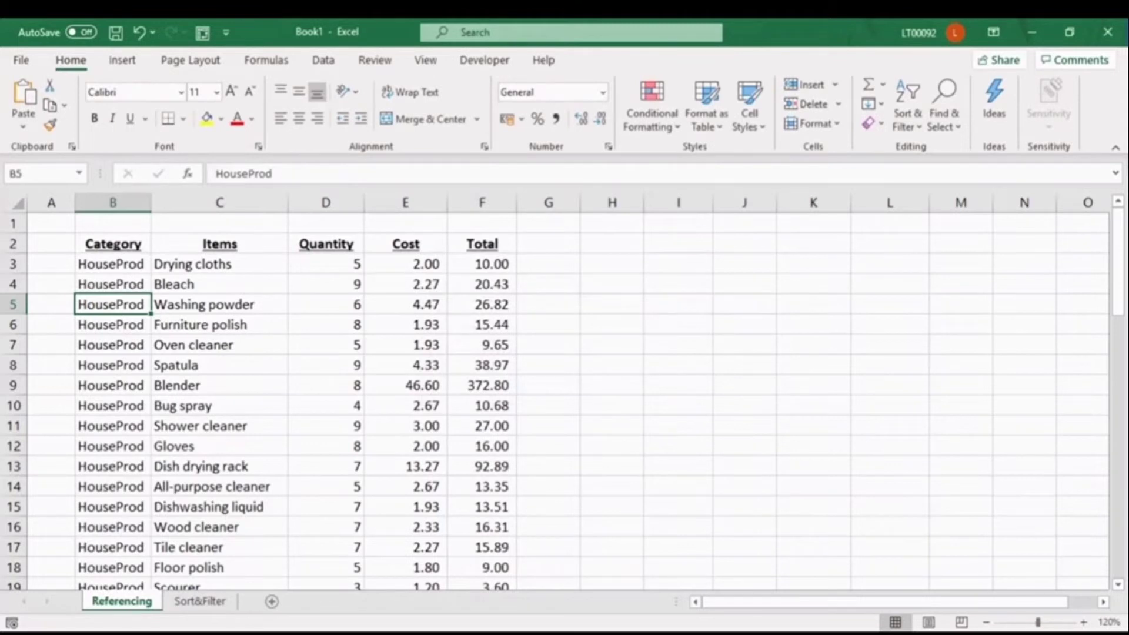
# Clear all the existing formulas under the Total heading, from F3 down to the end of the list.
pyautogui.click(113, 243)
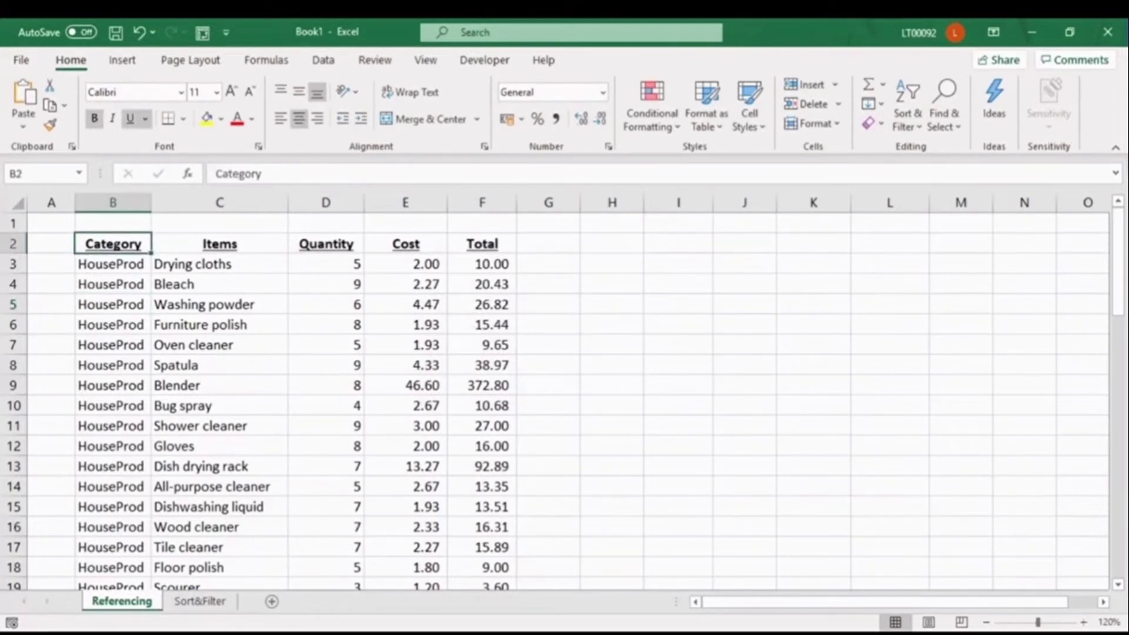
pyautogui.click(481, 263)
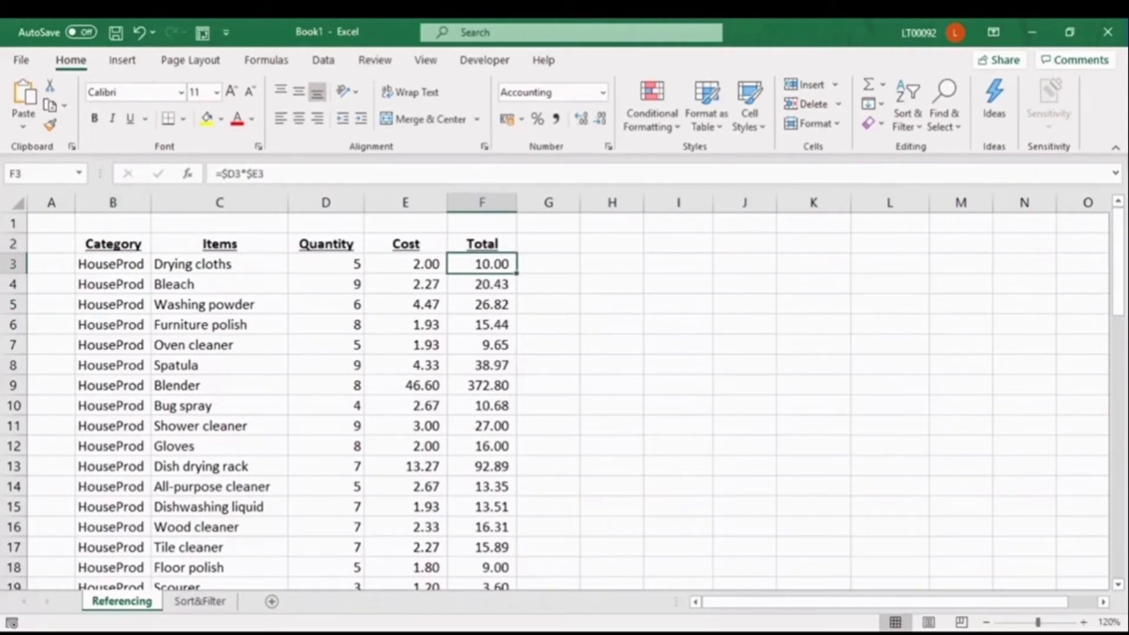
pyautogui.hotkey('ctrl', 'shift', 'Down')
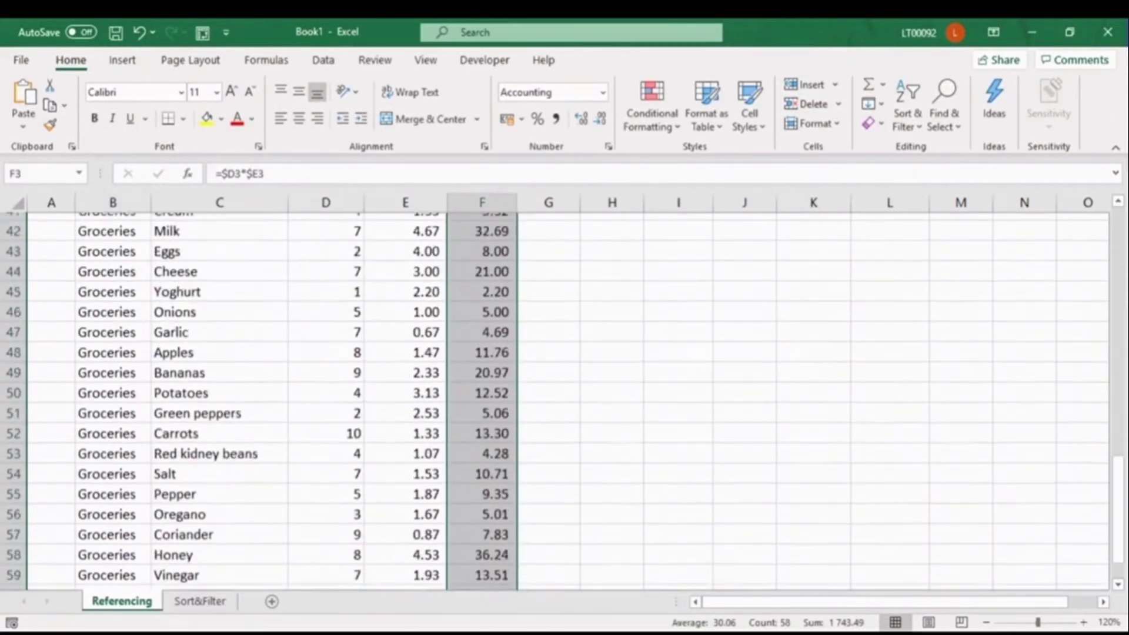
pyautogui.press('Delete')
pyautogui.scroll(14, 561, 400)
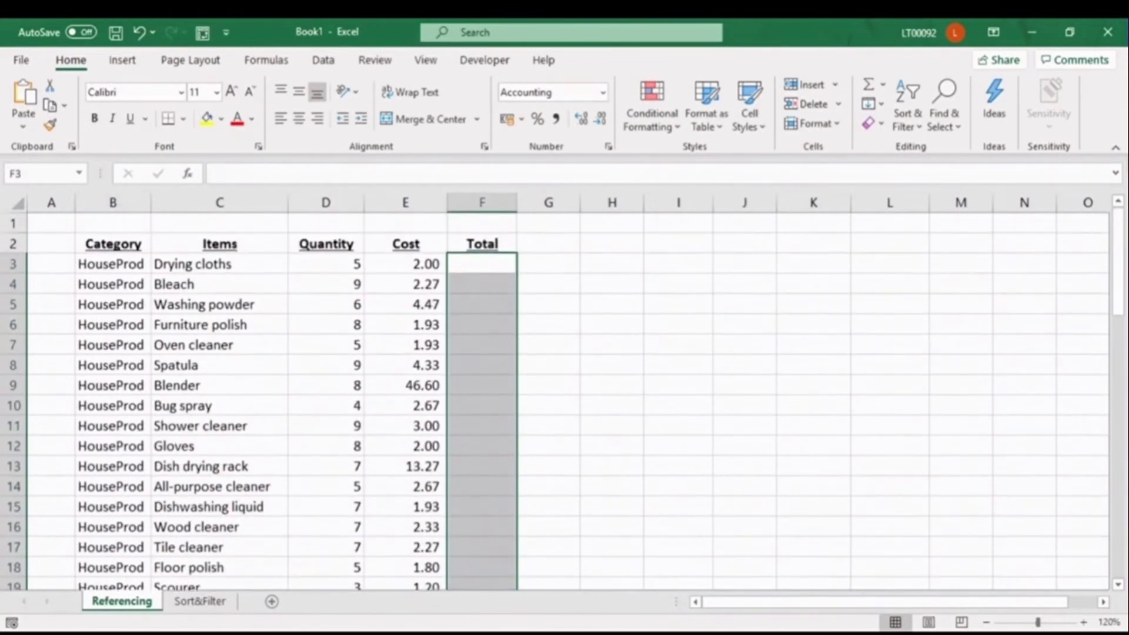
# Calculate the Drying cloths total in F3 as quantity times cost with the relative formula =D3*E3.
pyautogui.click(482, 263)
pyautogui.write('=')
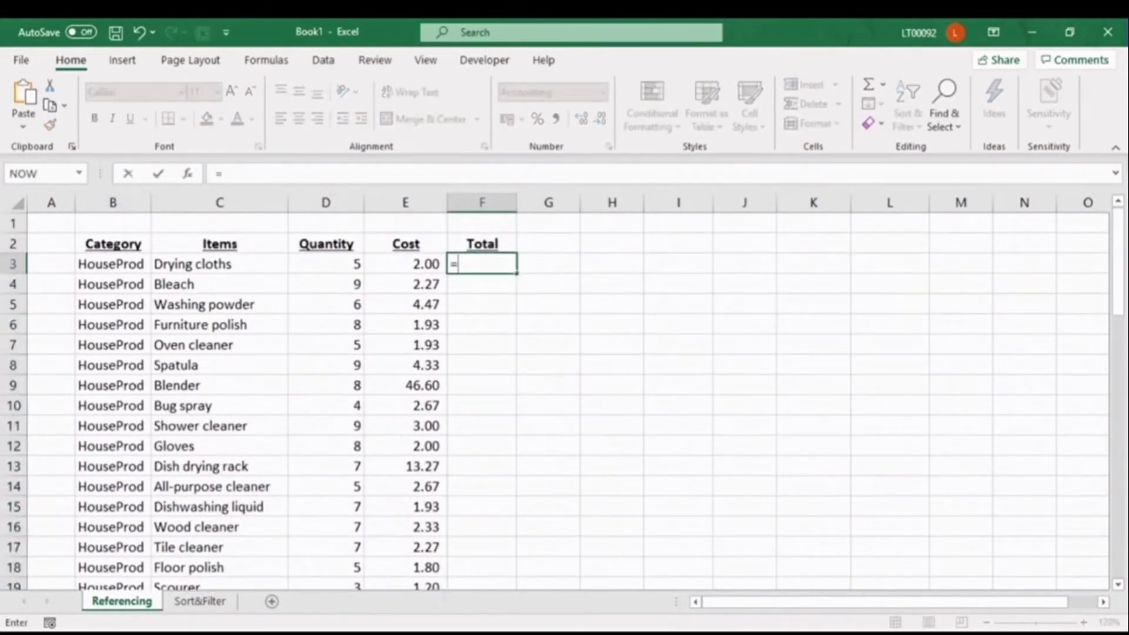
pyautogui.click(325, 263)
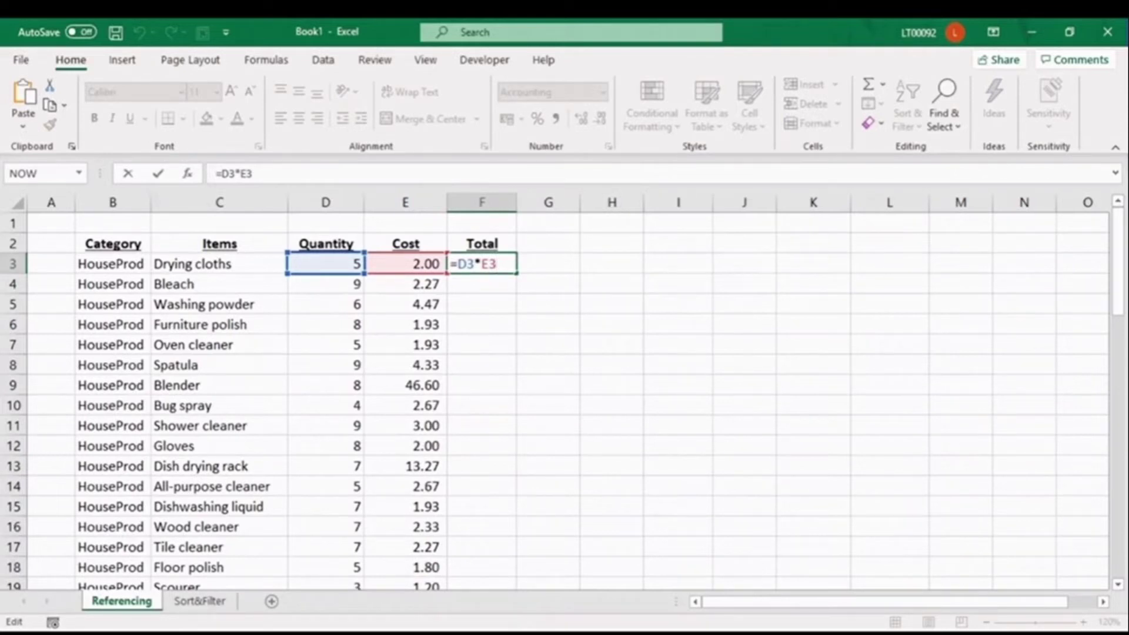
pyautogui.hotkey('ctrl', 'Return')
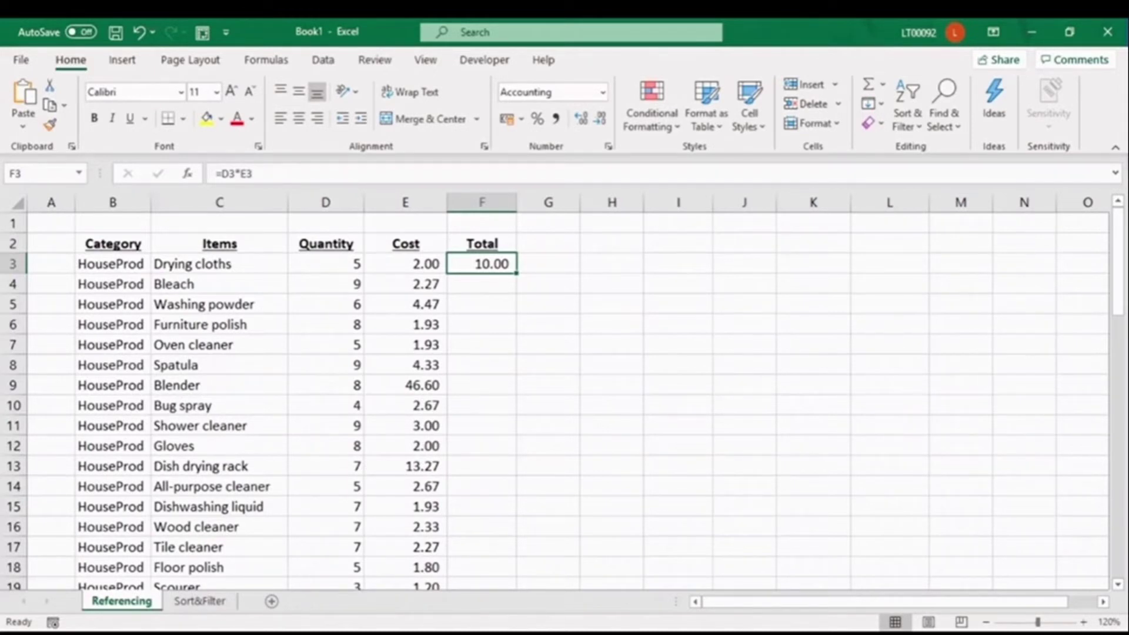
# Fill the relative total formula down to F4 and F5, checking which cells each copy refers to.
pyautogui.moveTo(516, 273); pyautogui.dragTo(516, 291)
pyautogui.doubleClick(482, 284)
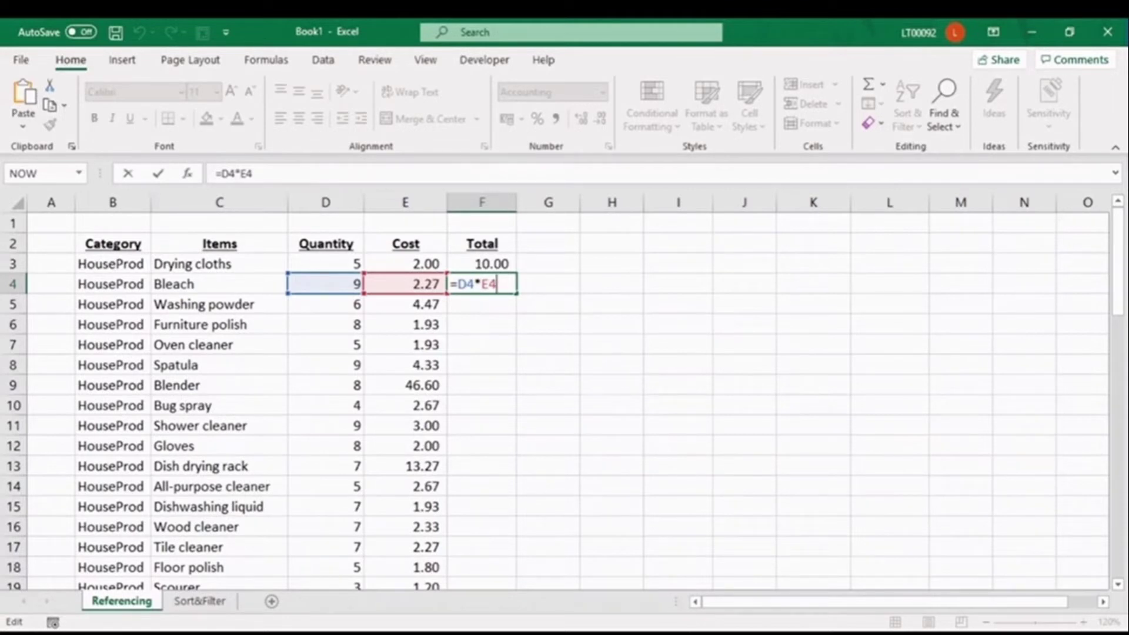
pyautogui.hotkey('ctrl', 'Return')
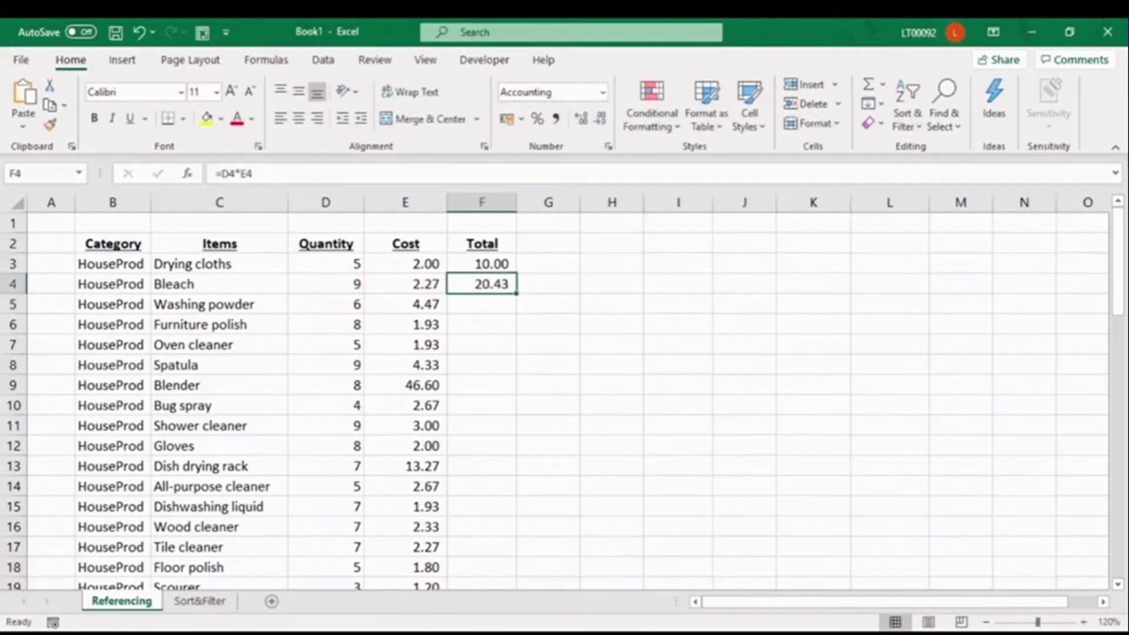
pyautogui.moveTo(516, 293); pyautogui.dragTo(512, 308)
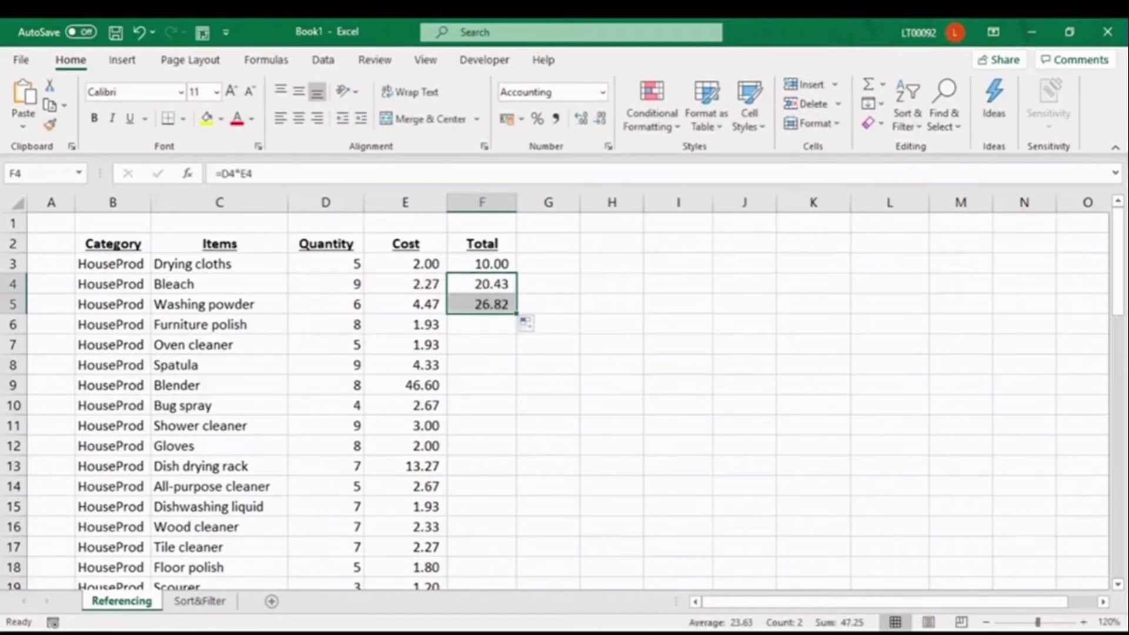
pyautogui.doubleClick(493, 303)
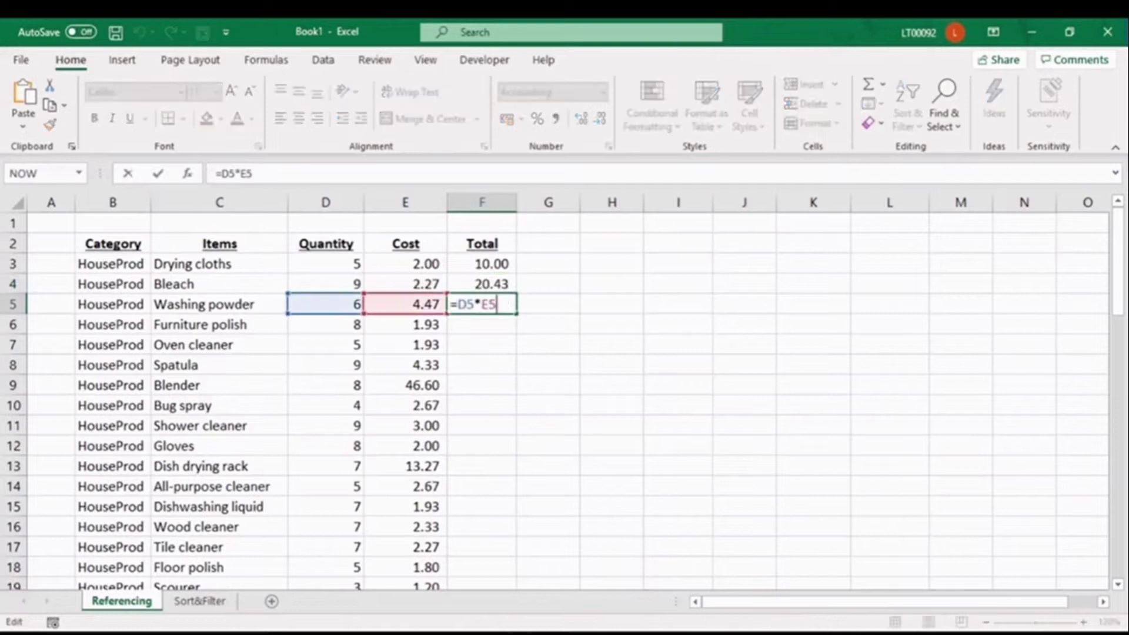
pyautogui.press('Return')
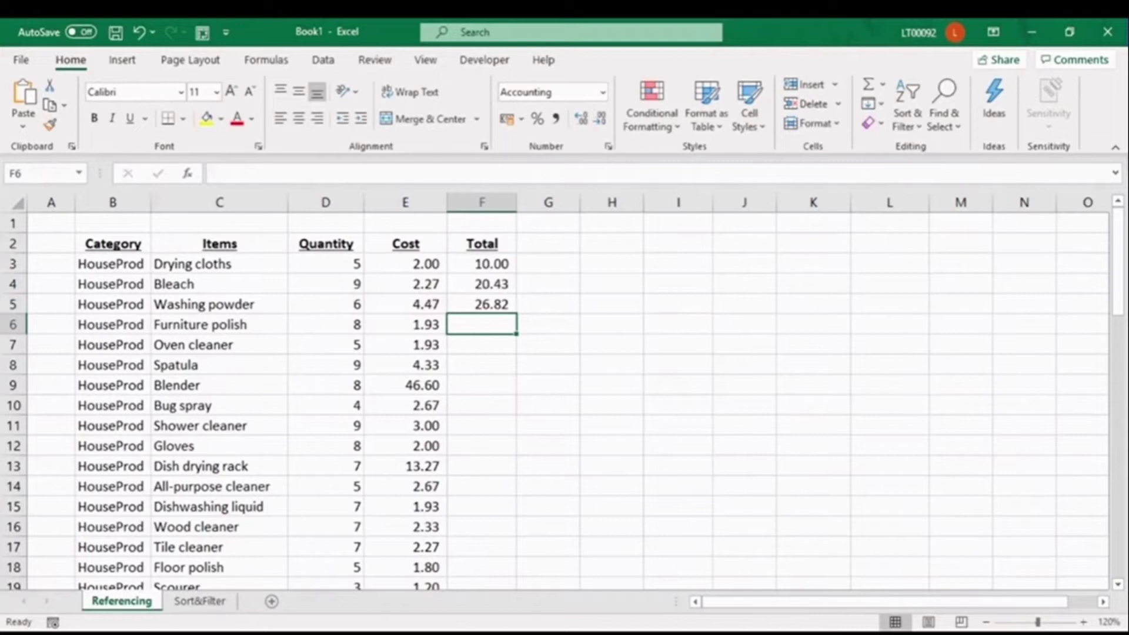
# Go through the formulas in F3 to F5 to compare how their relative row references change.
pyautogui.press('Up')
pyautogui.press('Up')
pyautogui.press('Up')
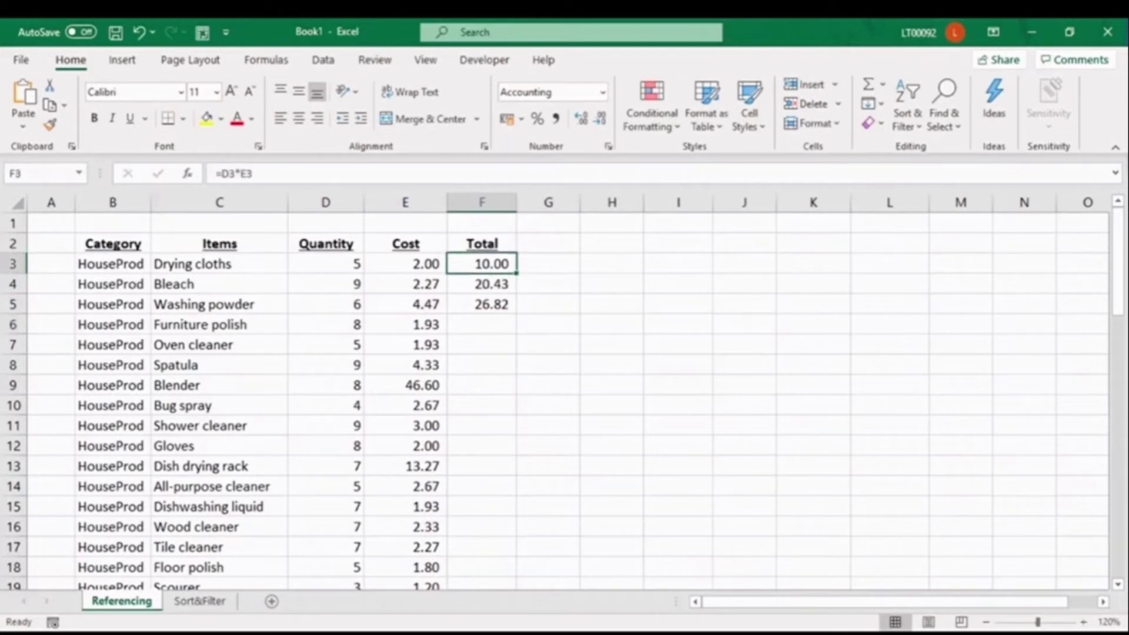
pyautogui.press('Down')
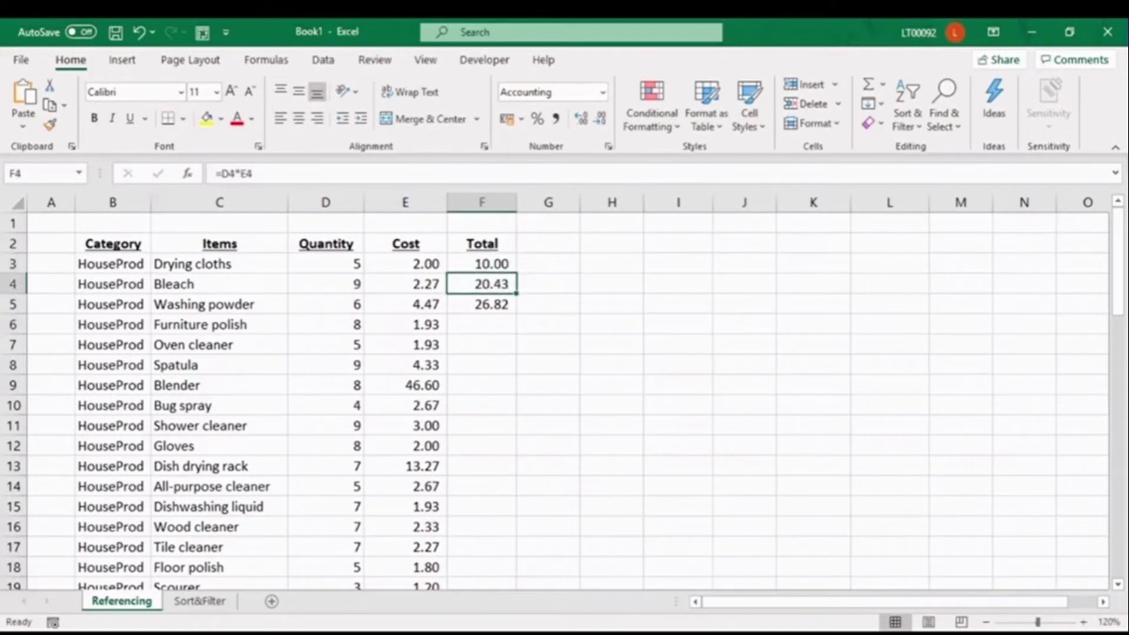
pyautogui.press('Down')
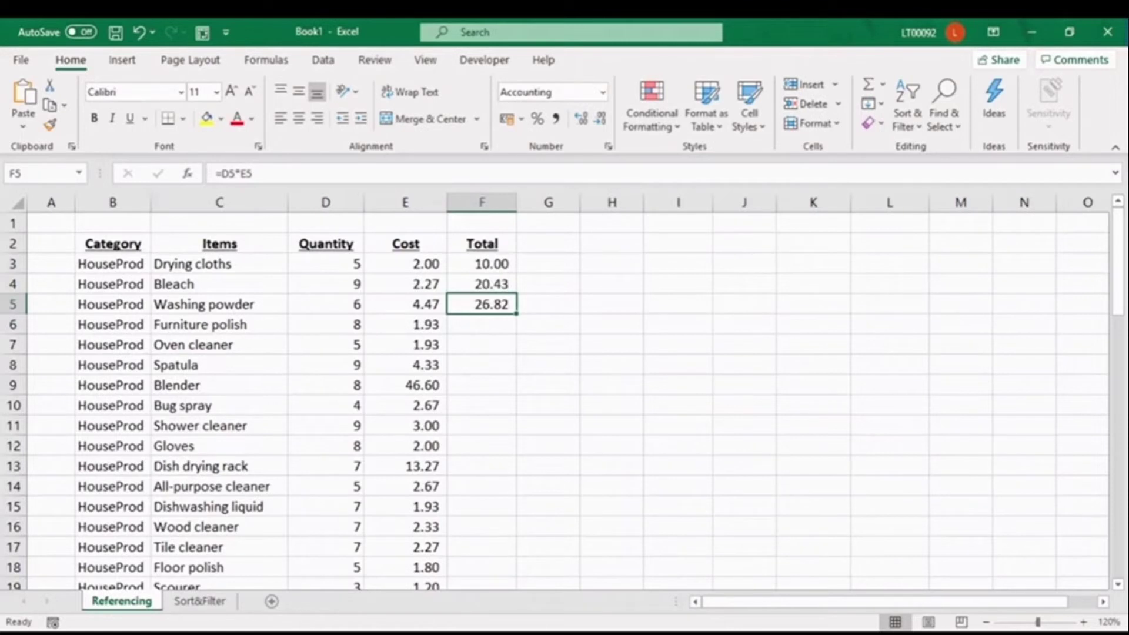
# Lock the columns of both references in the F3 total formula so it reads =$D3*$E3.
pyautogui.press('Up')
pyautogui.press('Up')
pyautogui.press('F2')
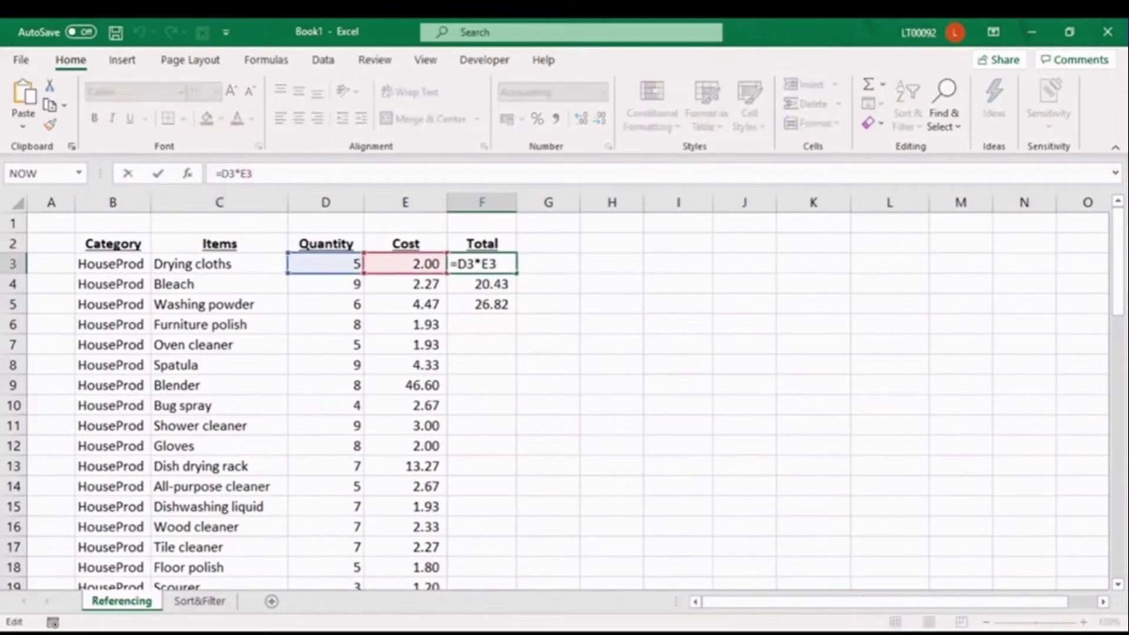
pyautogui.click(223, 173)
pyautogui.press('F4')
pyautogui.press('F4')
pyautogui.press('F4')
pyautogui.click(252, 173)
pyautogui.press('F4')
pyautogui.press('F4')
pyautogui.press('F4')
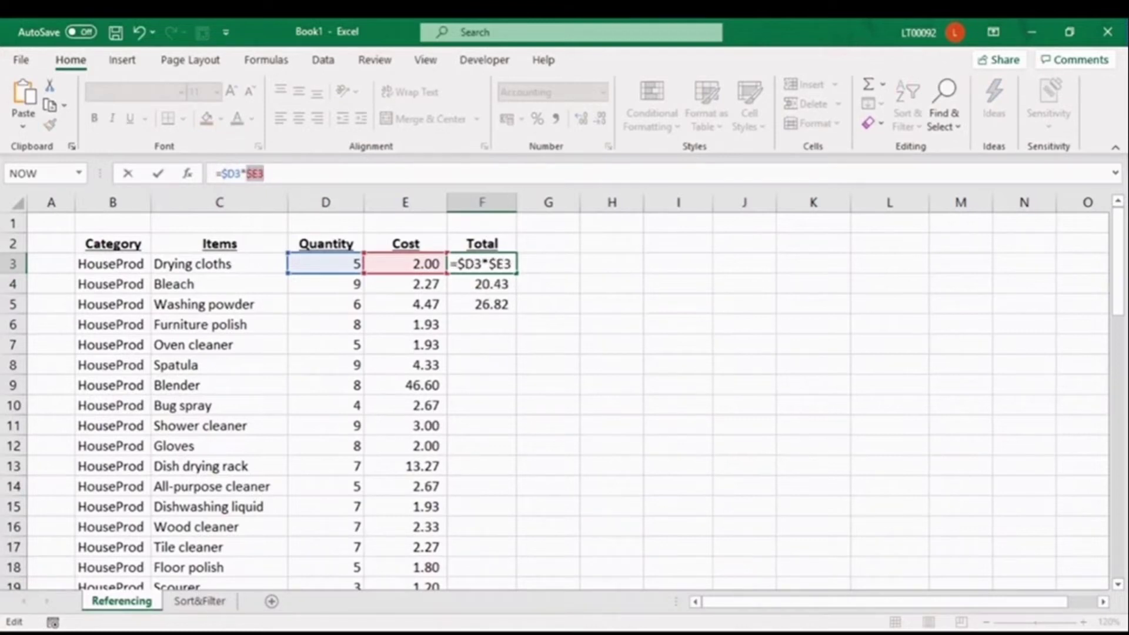
pyautogui.press('Return')
# Fill the column-locked formula from F3 down the whole Total column, checking the copies in F4 and F5 on the way.
pyautogui.click(482, 263)
pyautogui.moveTo(516, 274); pyautogui.dragTo(522, 319)
pyautogui.click(482, 284)
pyautogui.click(482, 304)
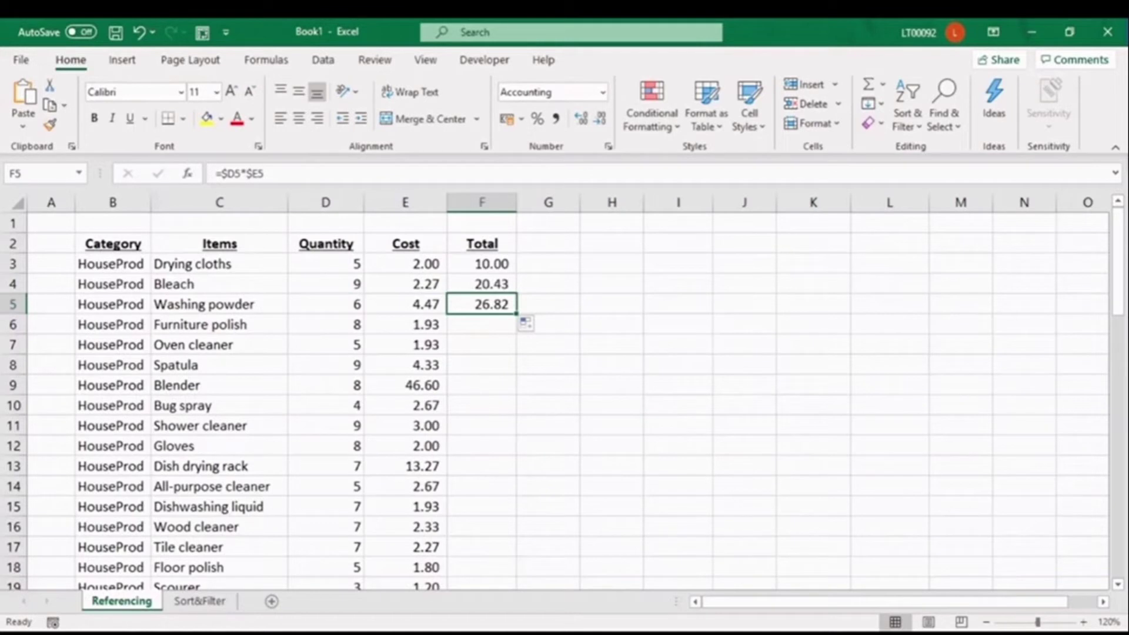
pyautogui.doubleClick(516, 313)
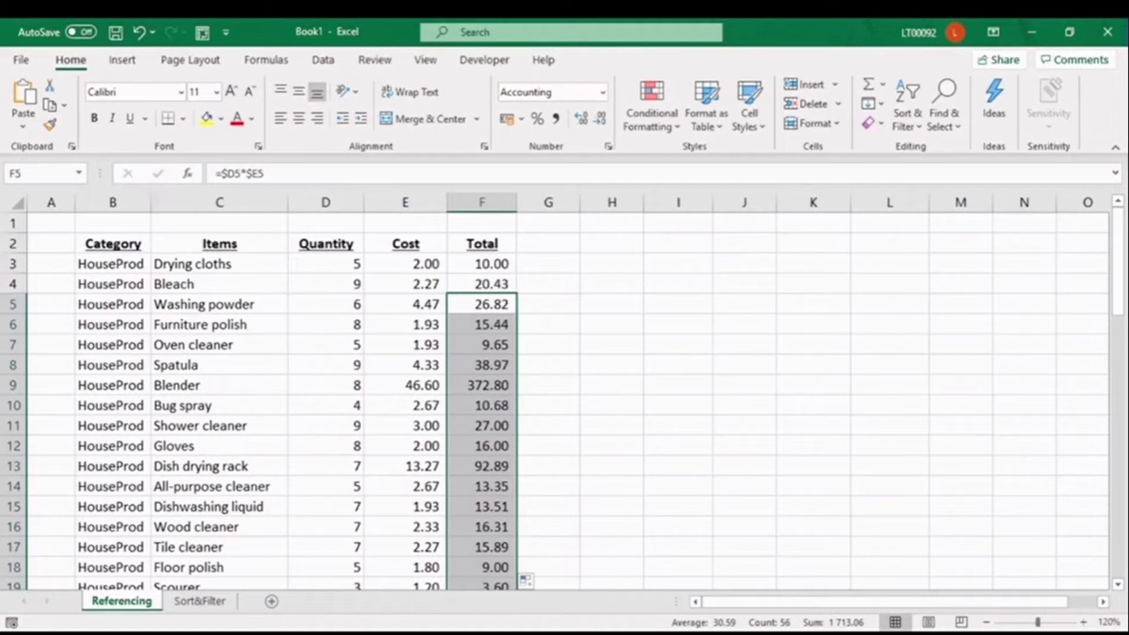
# Enter the fixed value 5 in cell H1.
pyautogui.click(612, 243)
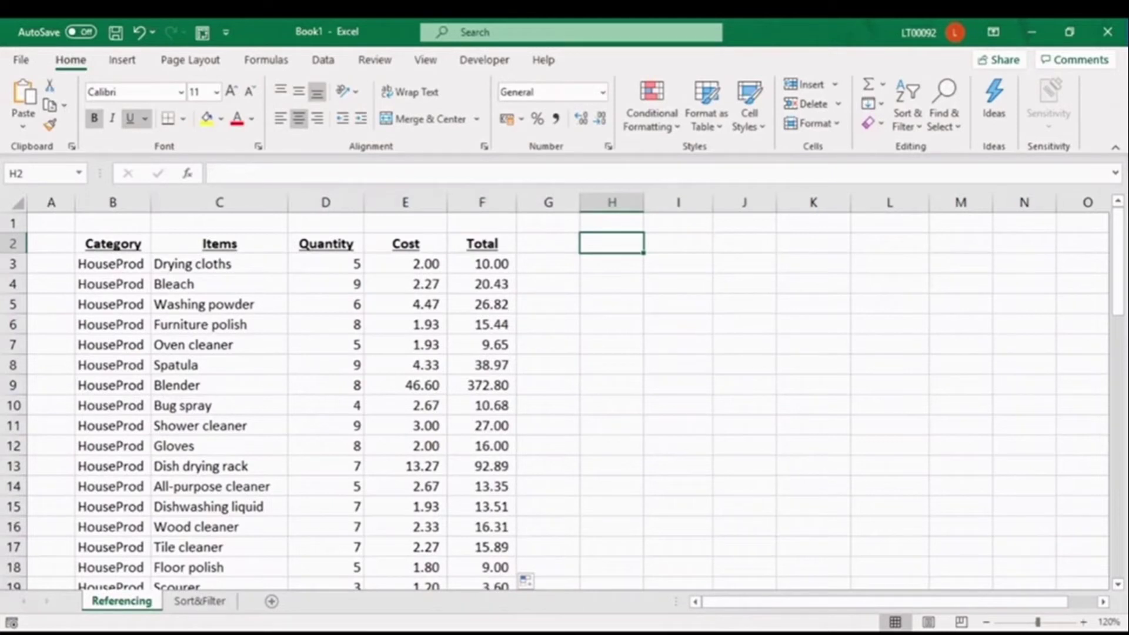
pyautogui.click(612, 222)
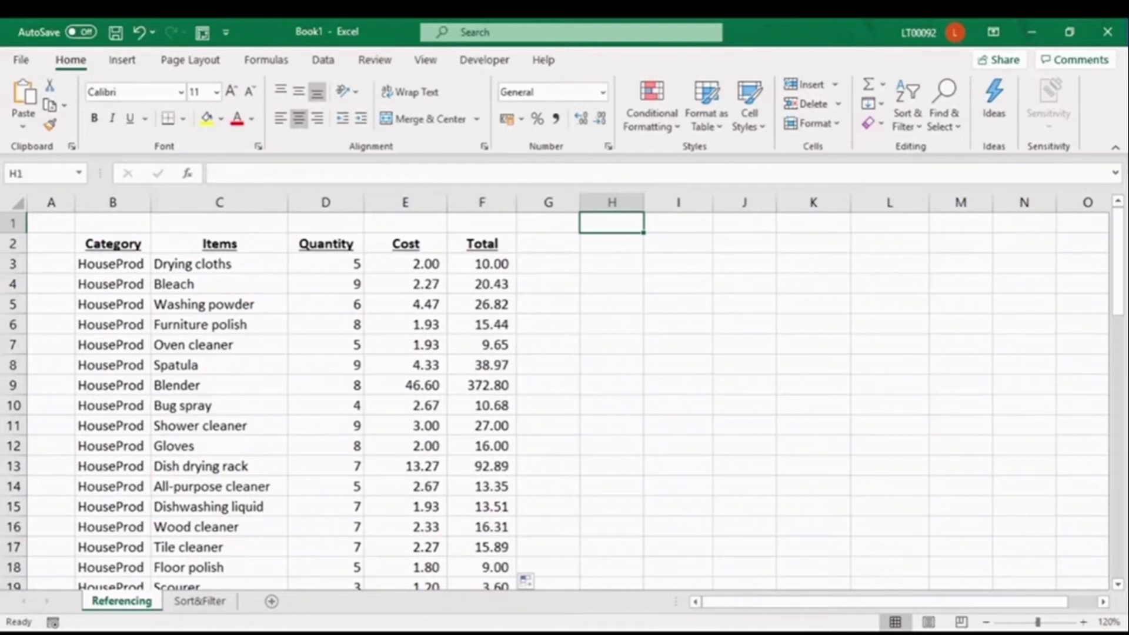
pyautogui.write('5')
pyautogui.press('Return')
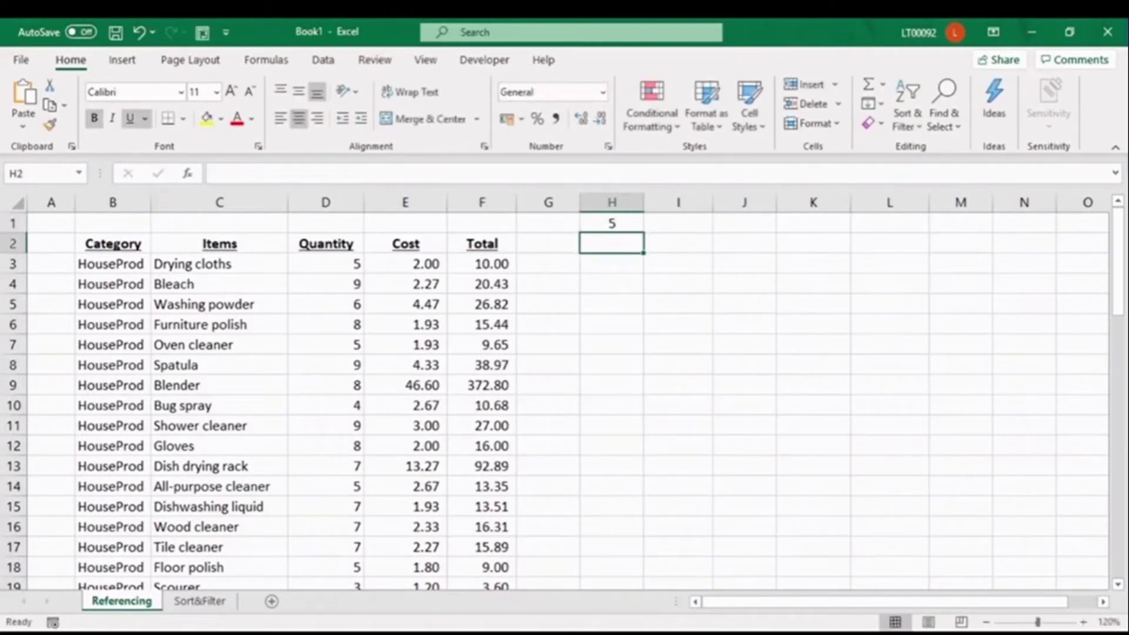
# Label cell G1 "Shop 2" and add the column heading "Total2" in G2.
pyautogui.click(547, 222)
pyautogui.write('Sho')
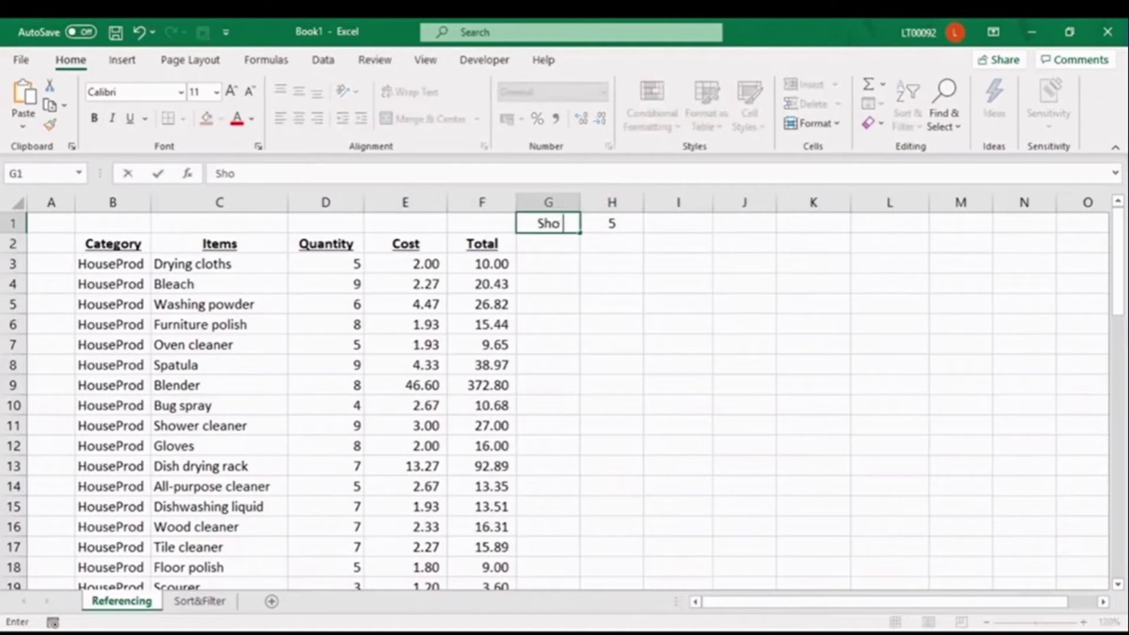
pyautogui.write('2')
pyautogui.press('Return')
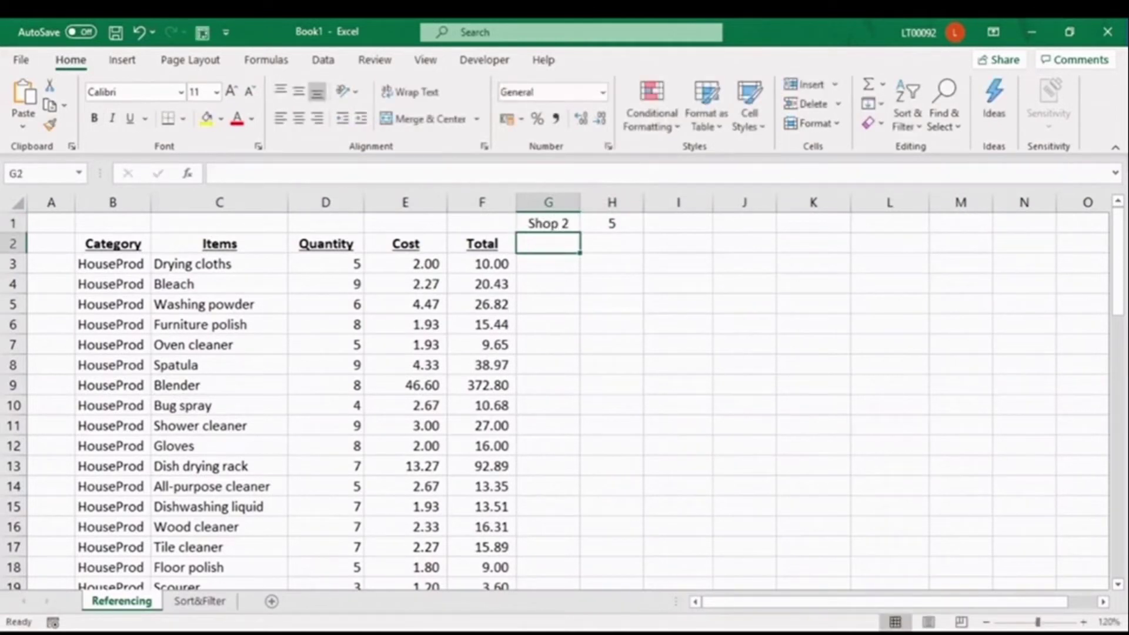
pyautogui.write('Tot')
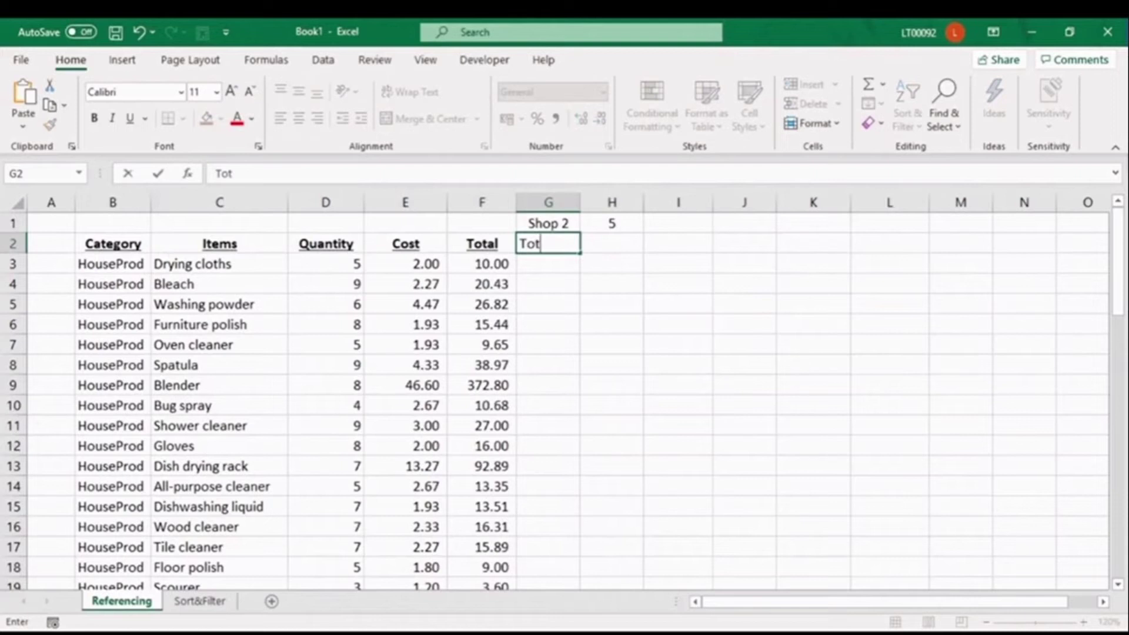
pyautogui.write('al2')
pyautogui.press('Return')
# Calculate quantity times the Shop 2 value in G3 with =D3*H1 and fill the formula down to G5.
pyautogui.write('=')
pyautogui.click(325, 264)
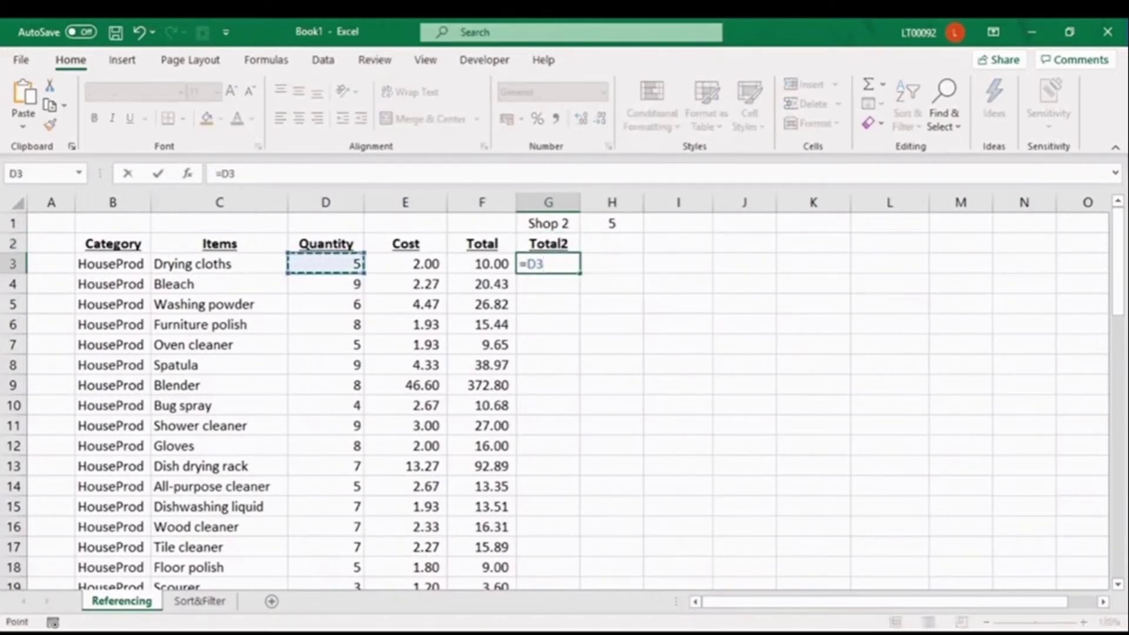
pyautogui.write('*')
pyautogui.click(612, 223)
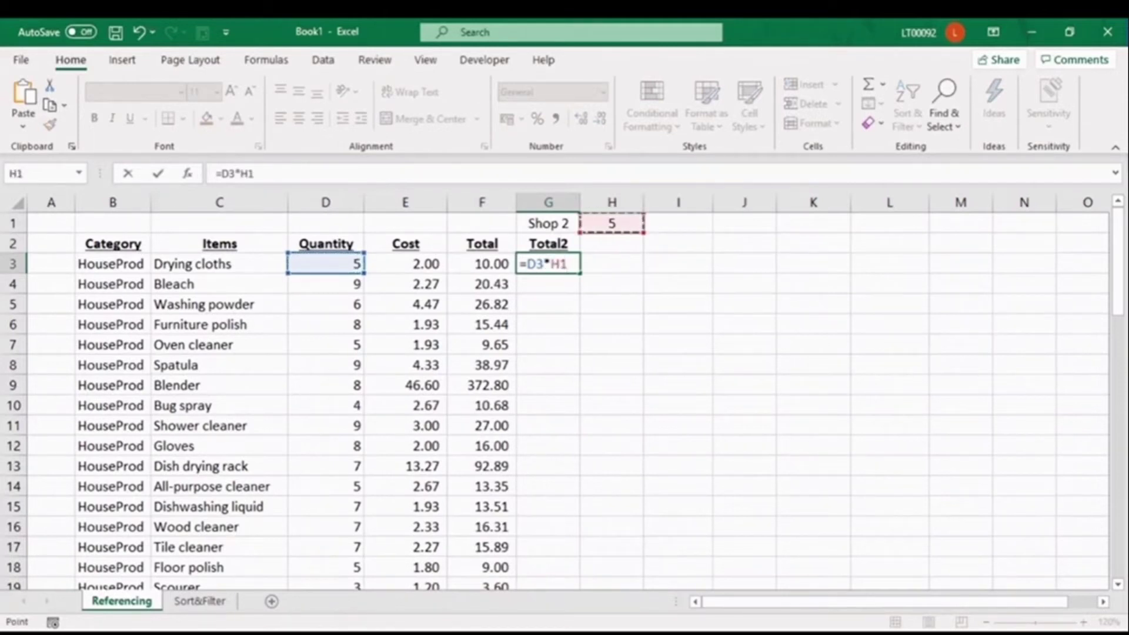
pyautogui.press('Return')
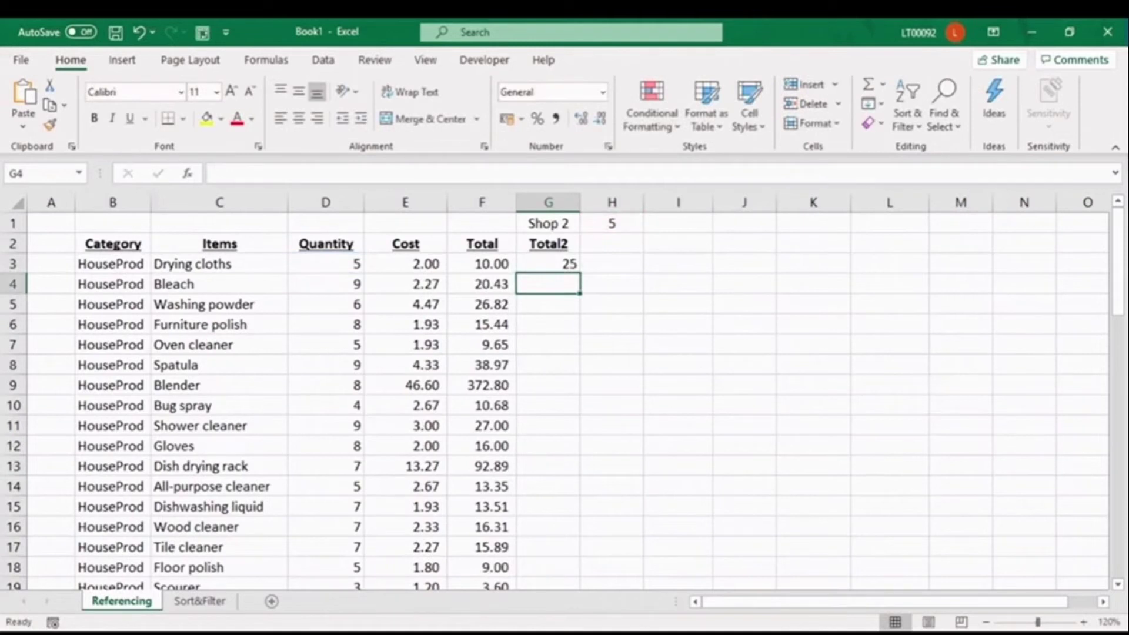
pyautogui.click(548, 263)
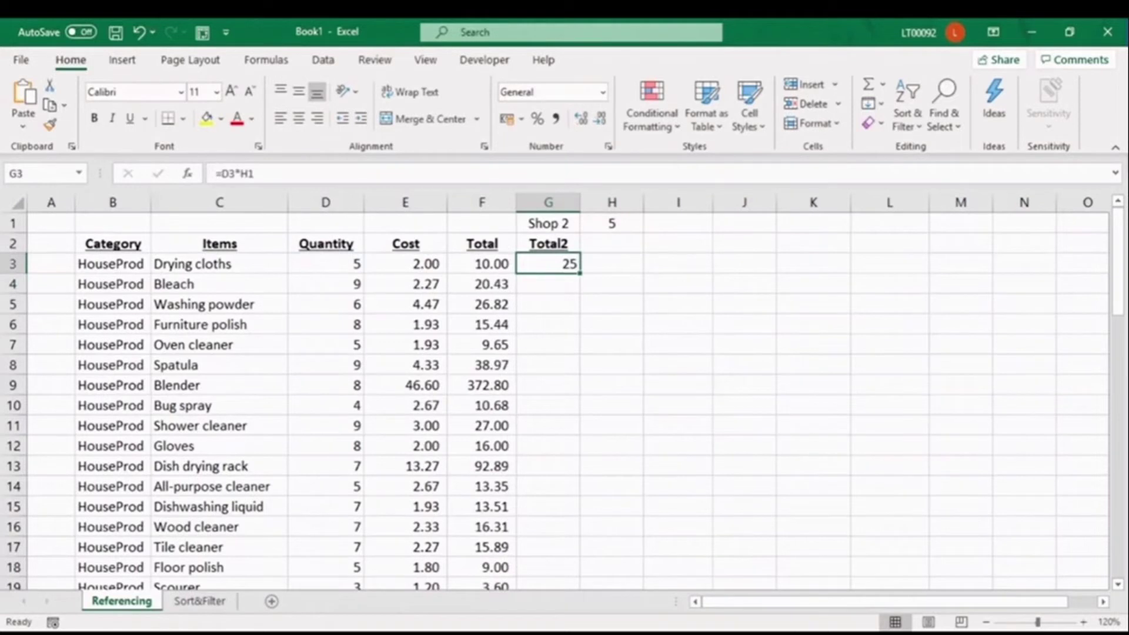
pyautogui.moveTo(579, 273); pyautogui.dragTo(579, 311)
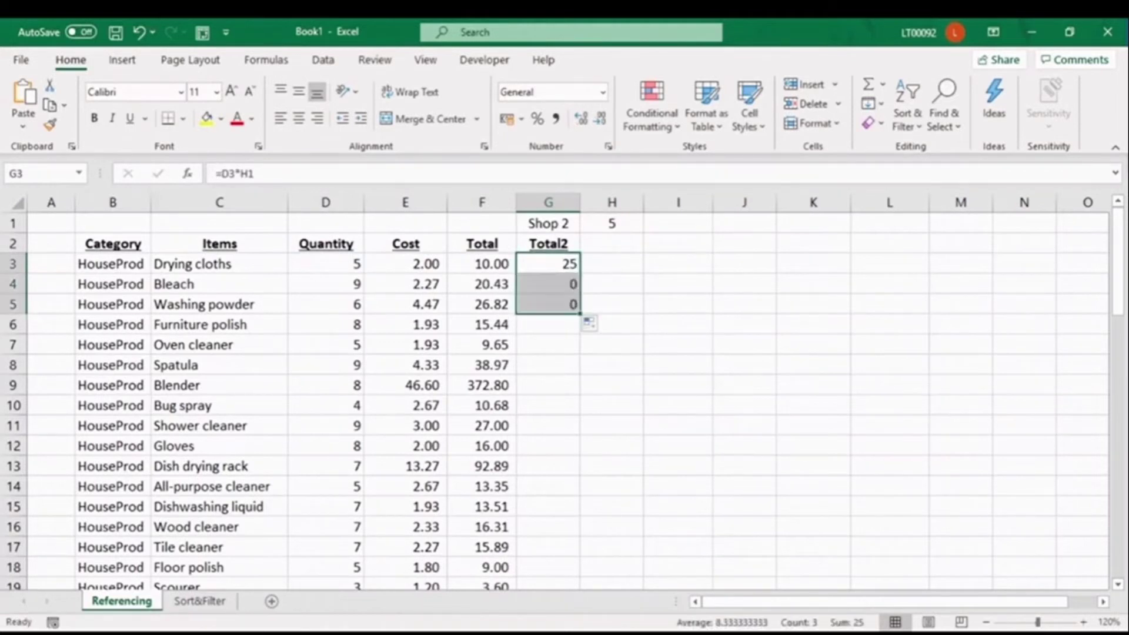
# Examine the filled formulas in G4 and G5 to see which cells they reference compared with the Shop 2 value in H1.
pyautogui.click(547, 284)
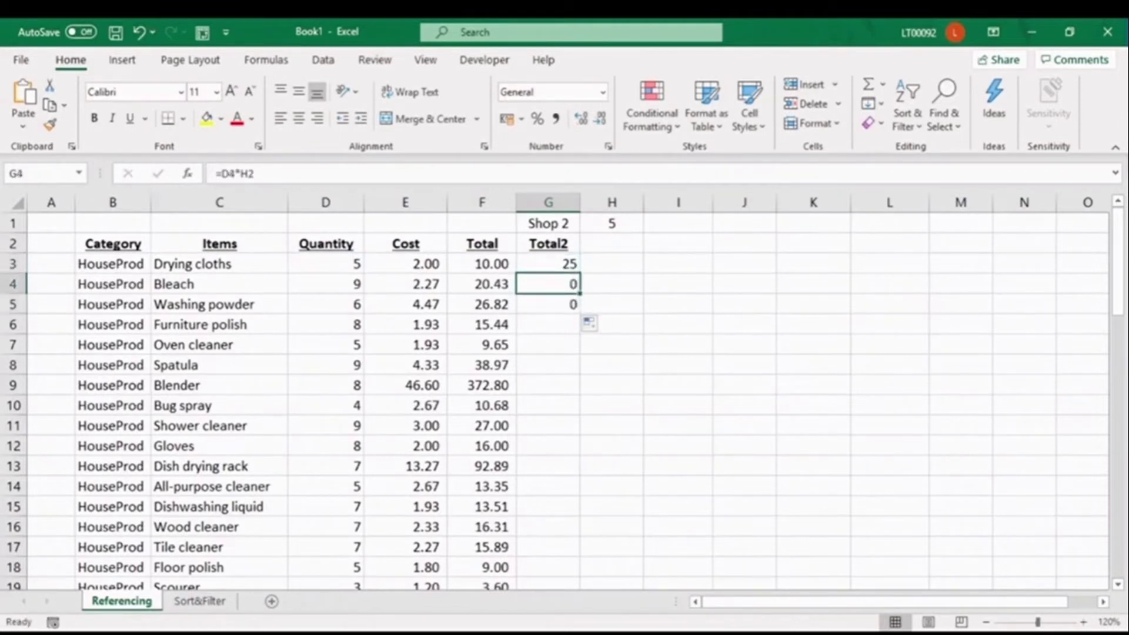
pyautogui.doubleClick(548, 284)
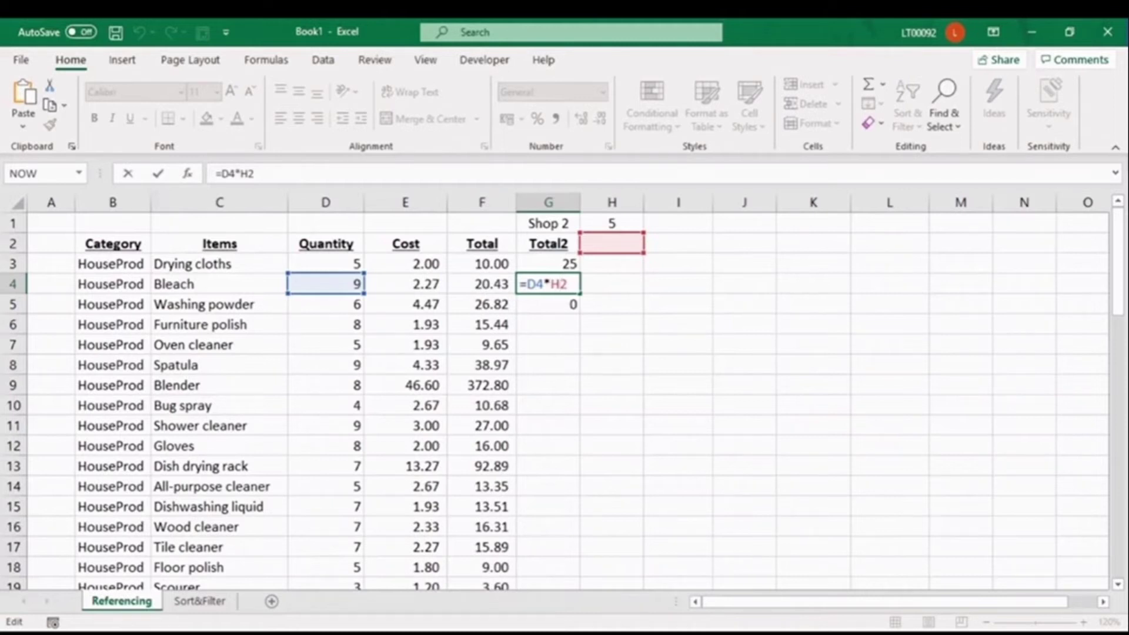
pyautogui.hotkey('ctrl', 'Return')
pyautogui.click(559, 304)
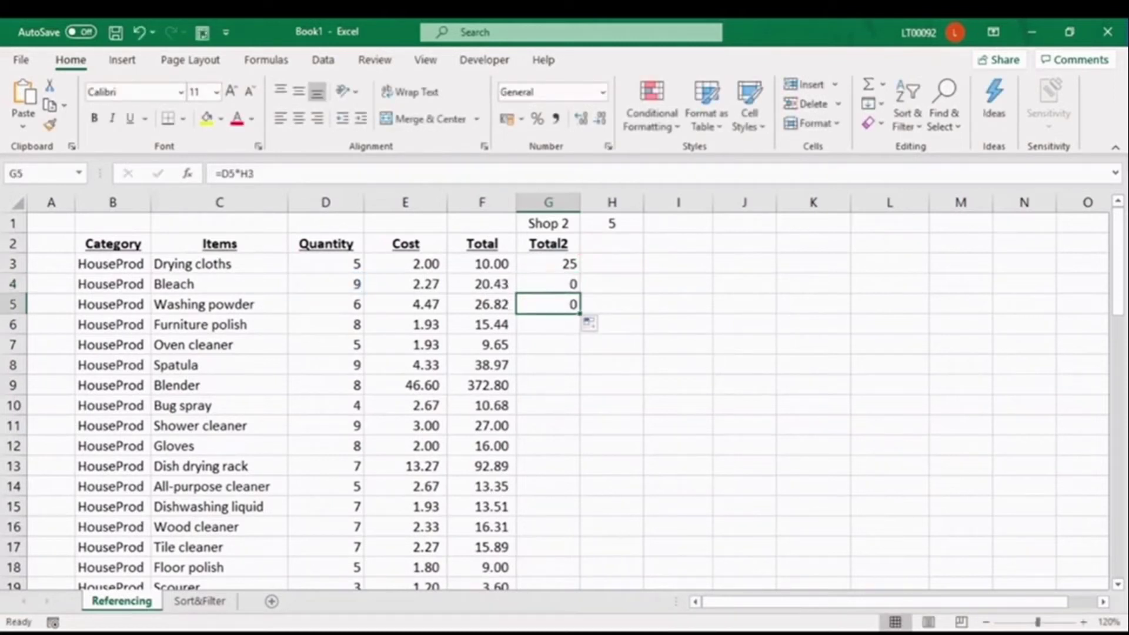
pyautogui.doubleClick(559, 304)
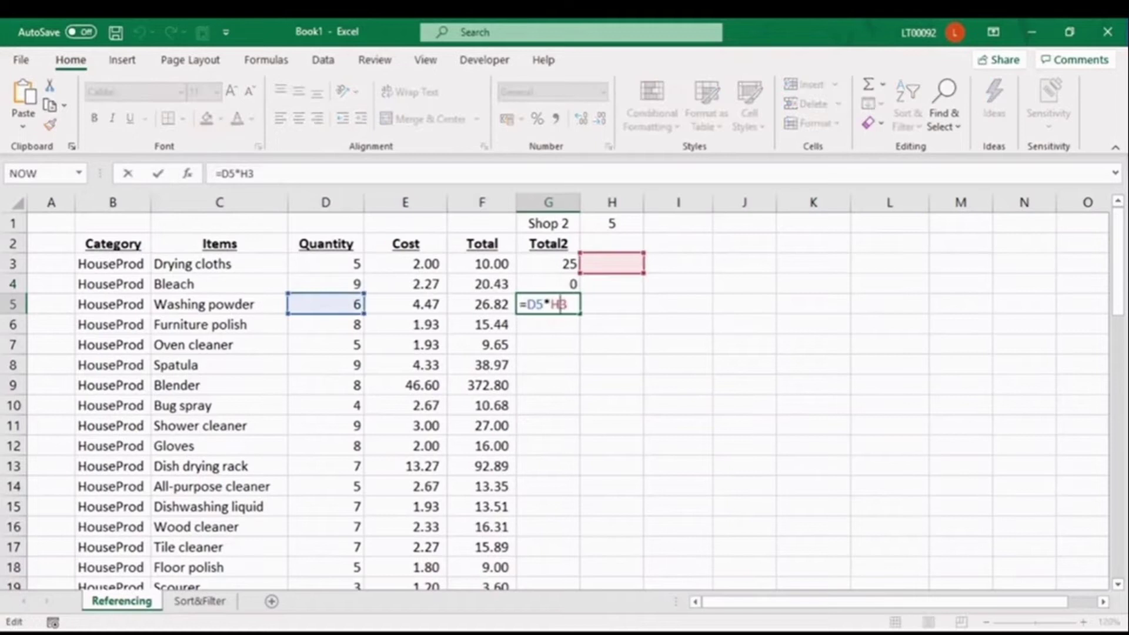
pyautogui.hotkey('ctrl', 'Return')
pyautogui.click(611, 223)
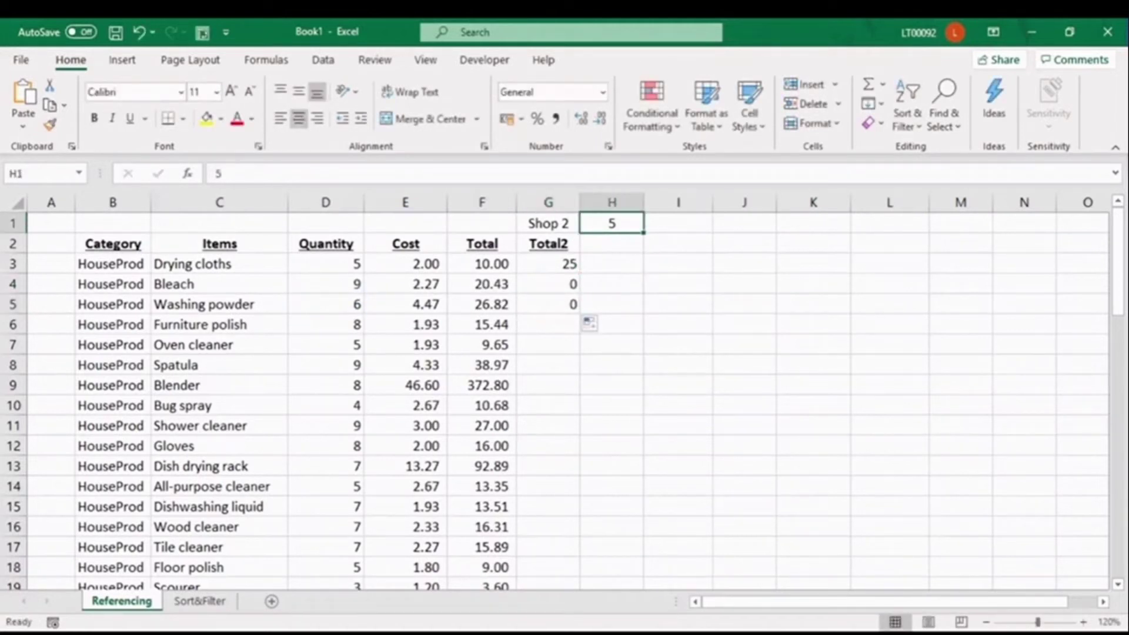
# Make the Shop 2 reference absolute in G3 so the formula reads =D3*$H$1, and fill it down the whole Total2 column.
pyautogui.click(548, 264)
pyautogui.click(253, 173)
pyautogui.press('F4')
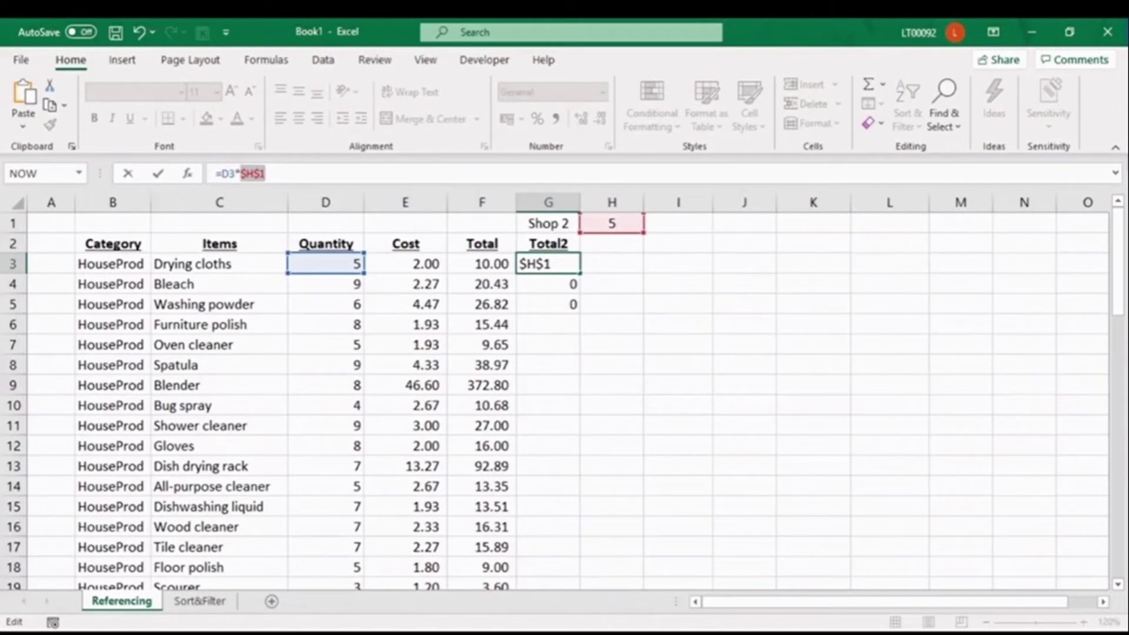
pyautogui.press('Return')
pyautogui.press('Up')
pyautogui.moveTo(580, 273); pyautogui.dragTo(564, 306)
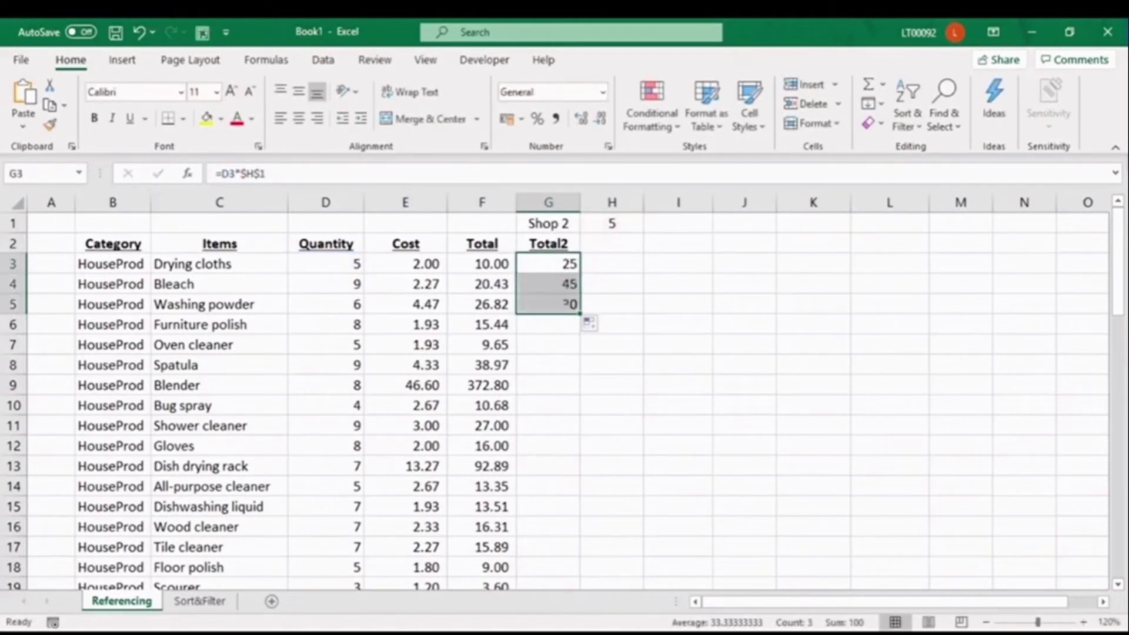
pyautogui.doubleClick(579, 314)
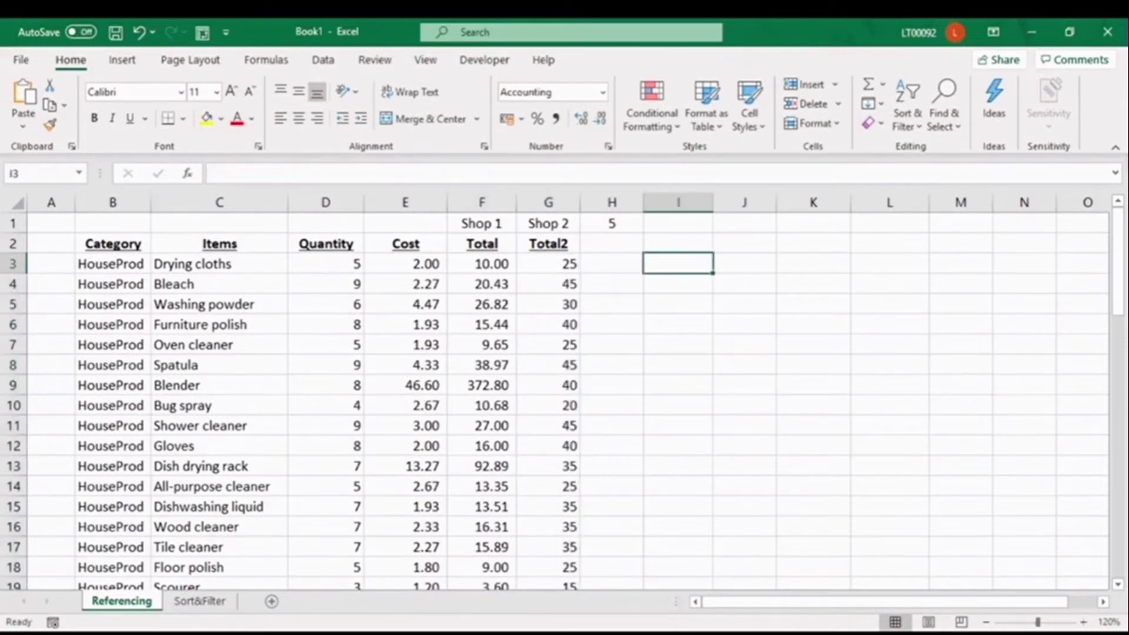
# Enter "SUMIF" in I3 with the category labels "HouseProd" in I4 and "Groceries" in I5, and autofit column I to its contents.
pyautogui.write('SUMIF')
pyautogui.press('Return')
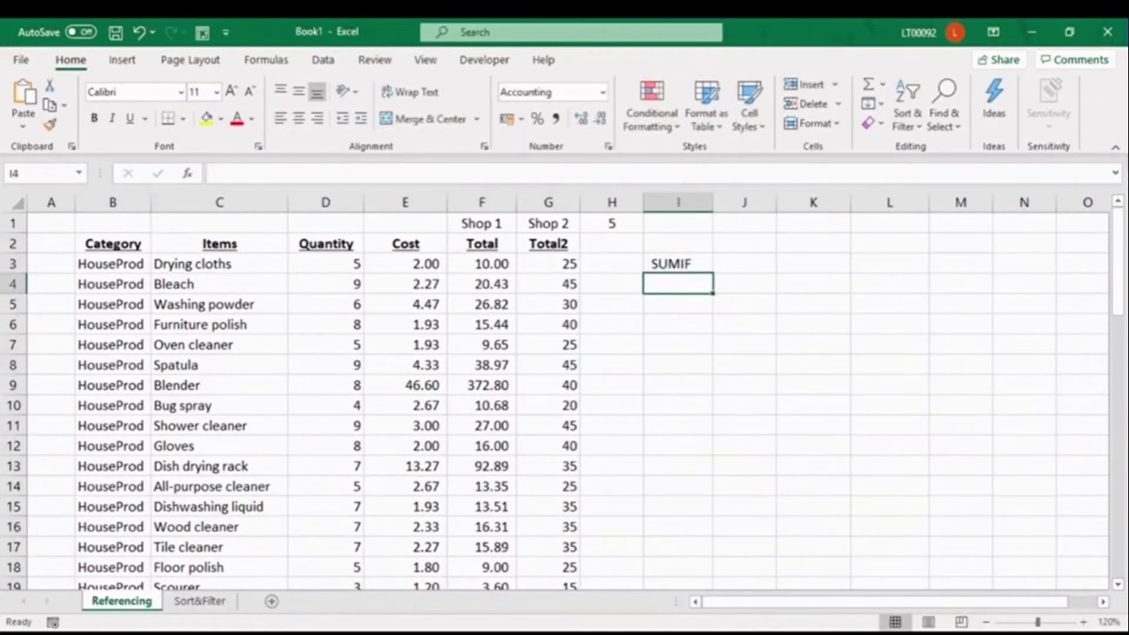
pyautogui.write('HouseP')
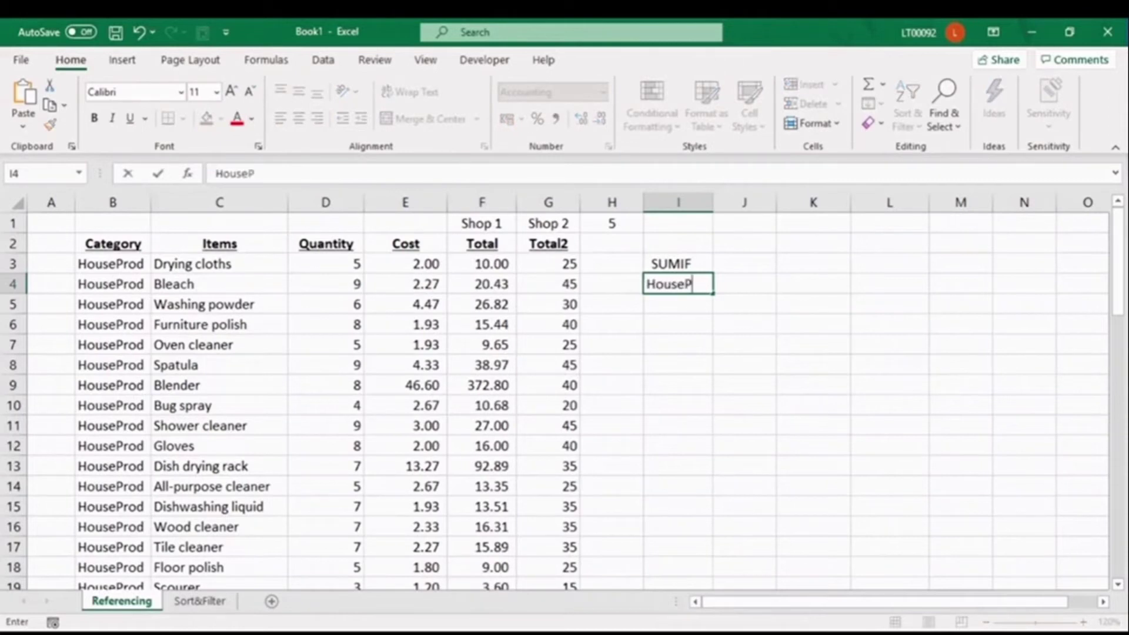
pyautogui.write('rod')
pyautogui.press('Return')
pyautogui.write('Groc')
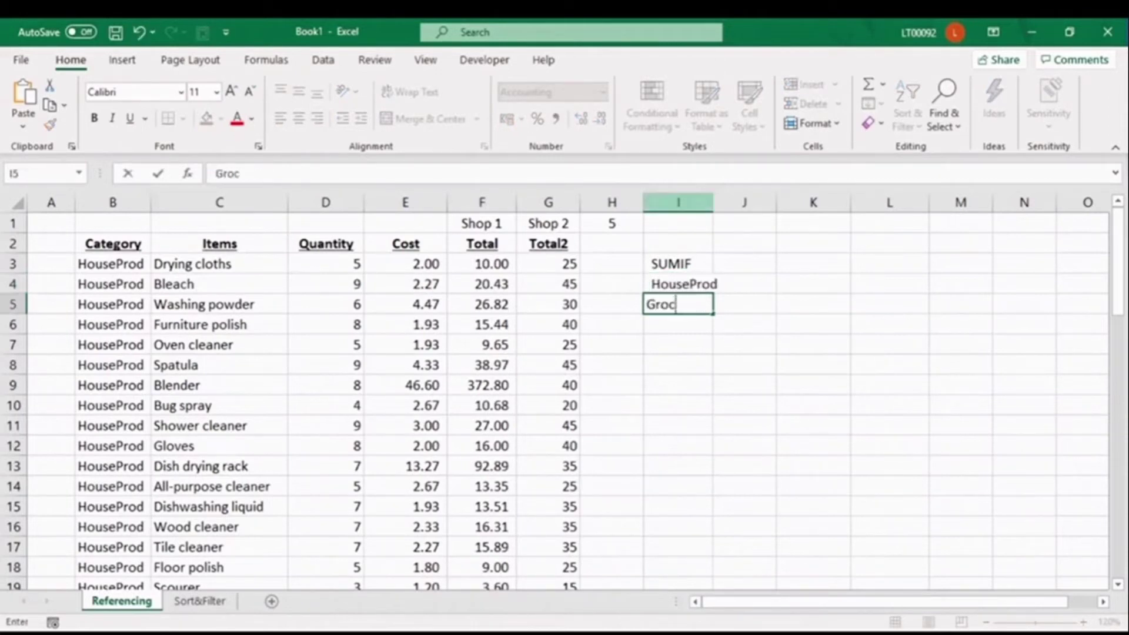
pyautogui.write('eries')
pyautogui.press('Return')
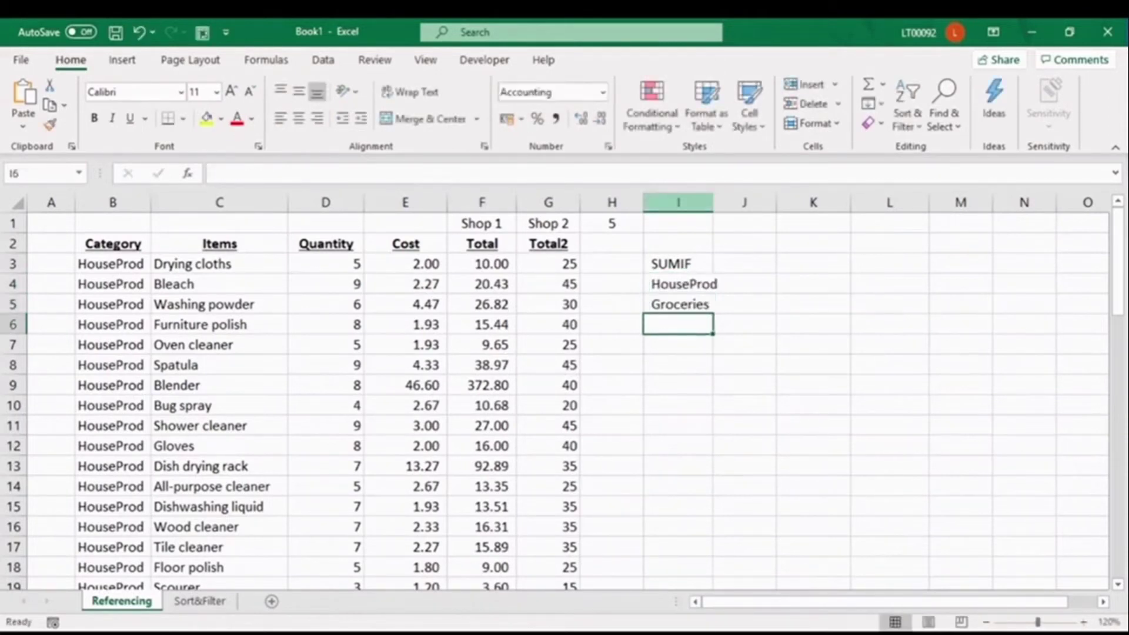
pyautogui.doubleClick(712, 202)
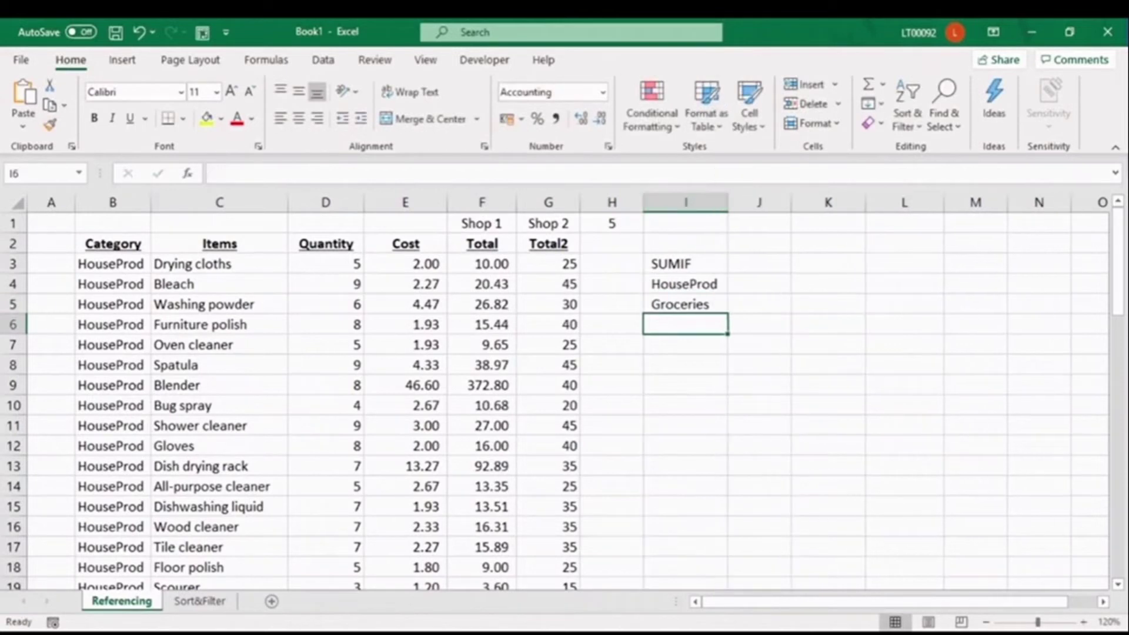
# Total the HouseProd amounts in J4 with SUMIF using range B:B, criteria I4 and sum range F:F in the function arguments.
pyautogui.click(756, 284)
pyautogui.write('==sumif')
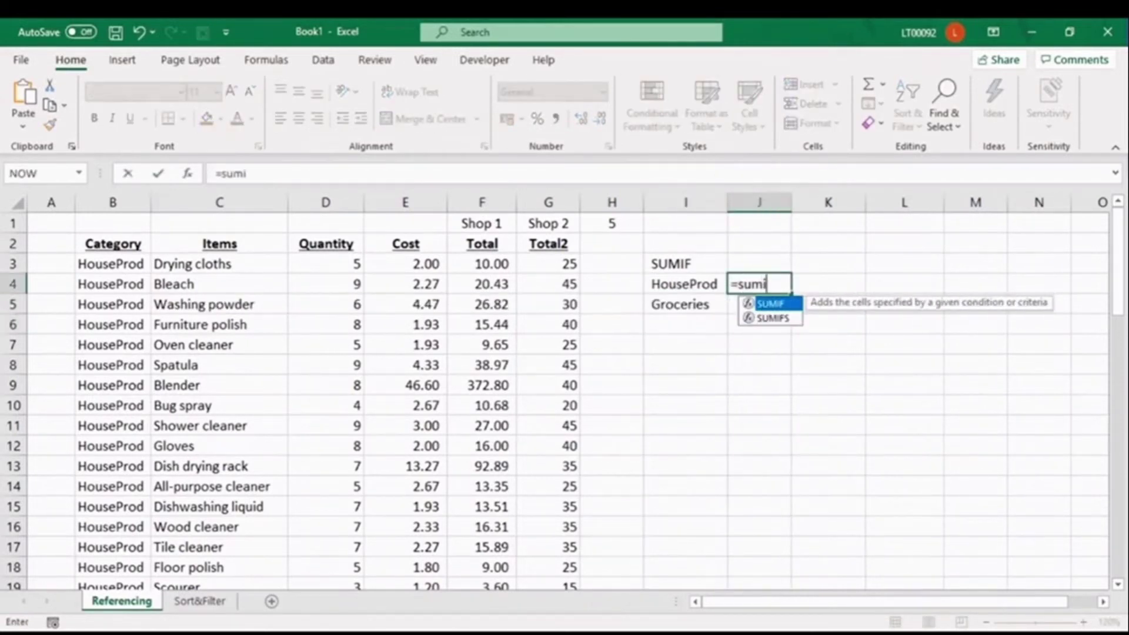
pyautogui.press('Tab')
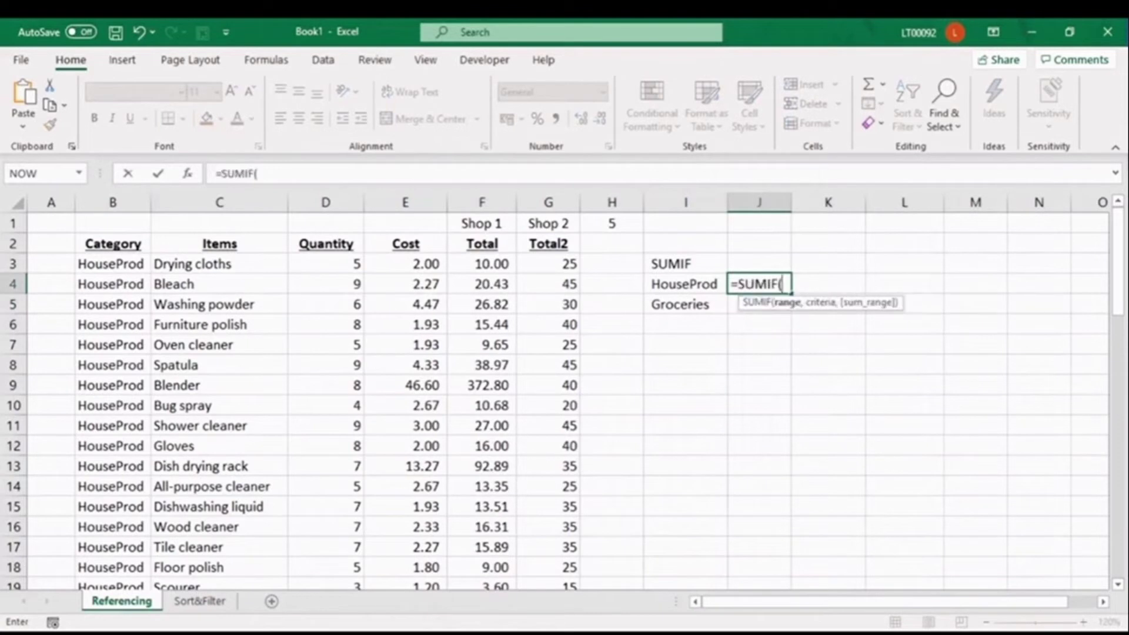
pyautogui.click(187, 172)
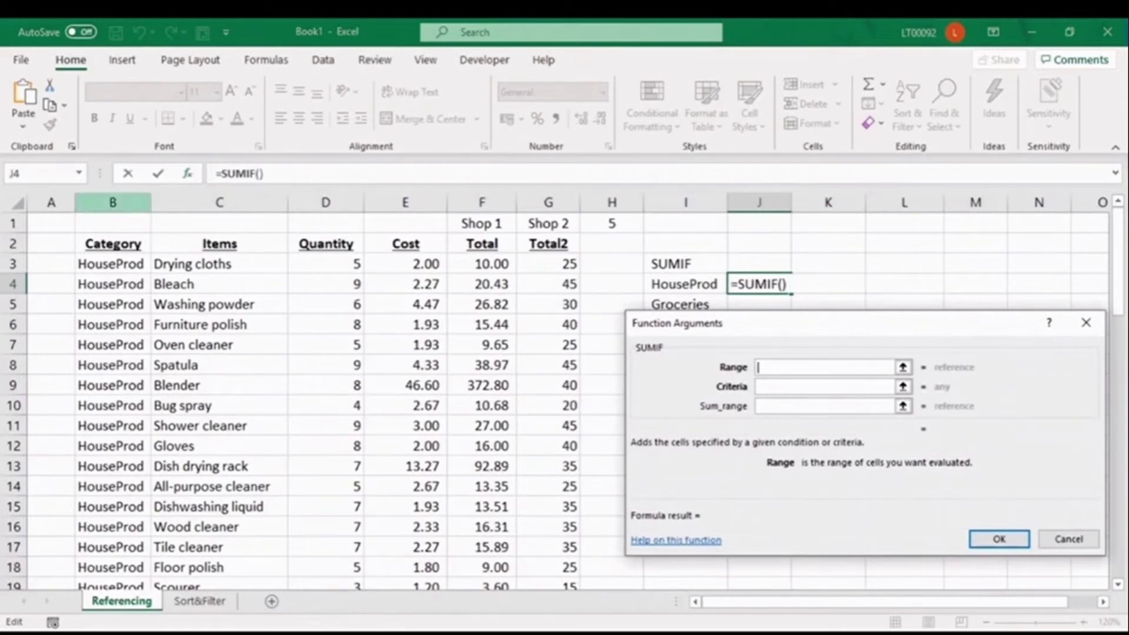
pyautogui.click(112, 202)
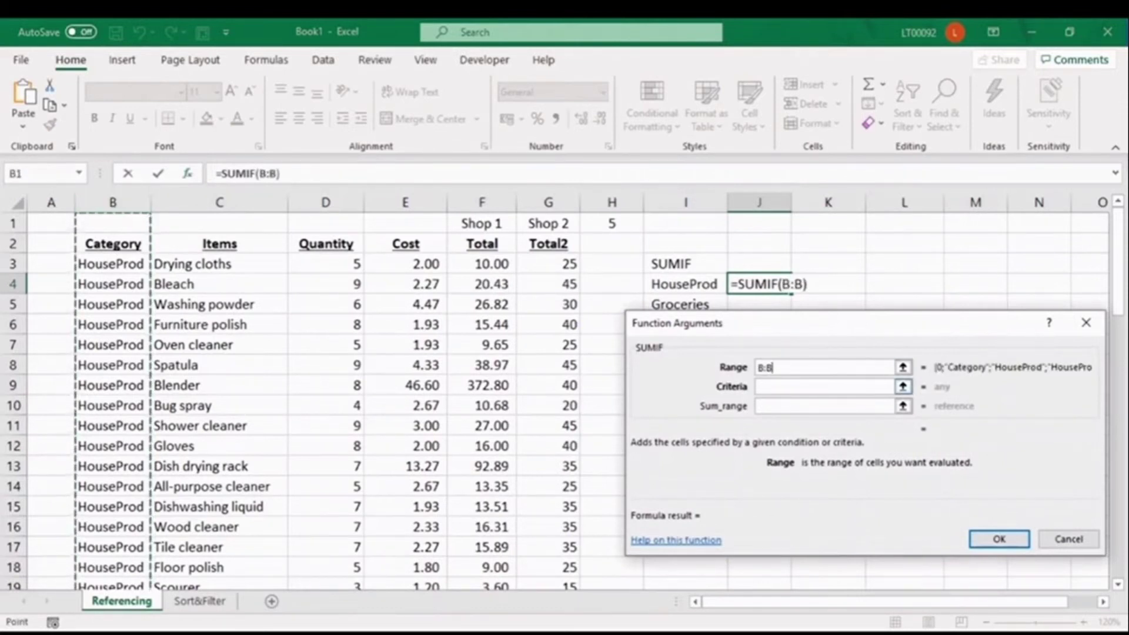
pyautogui.press('Tab')
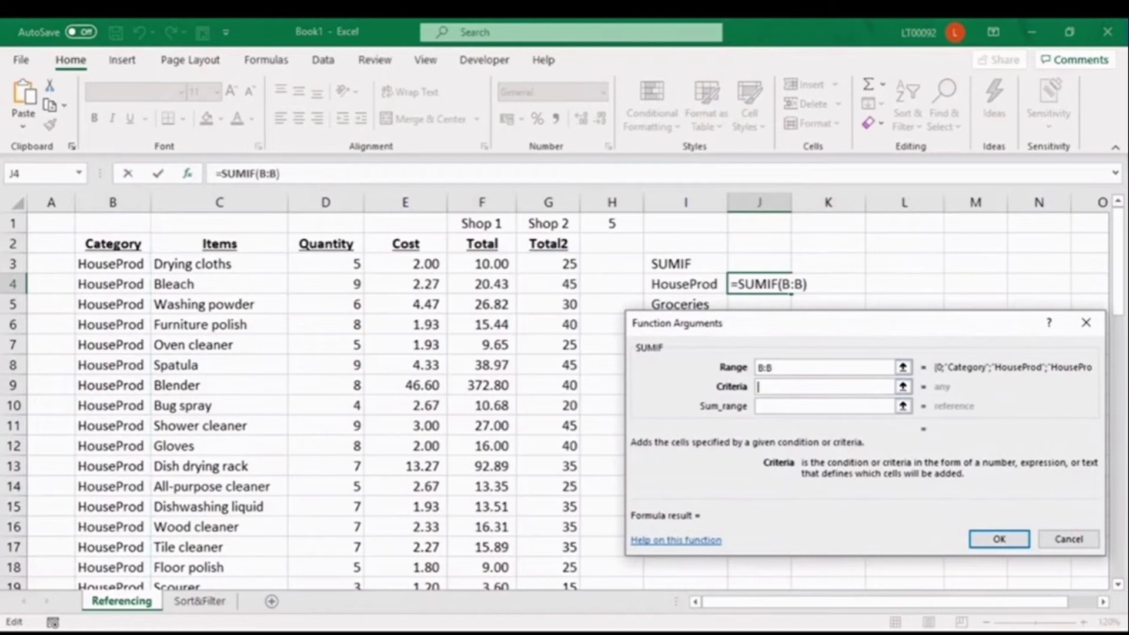
pyautogui.click(684, 284)
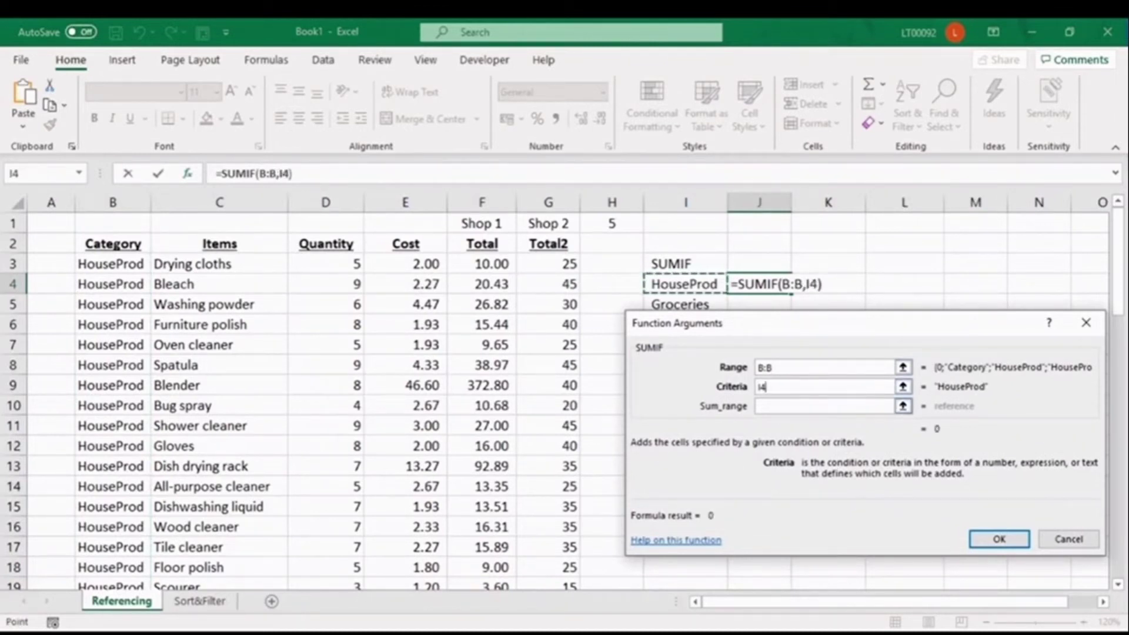
pyautogui.press('Tab')
pyautogui.click(481, 202)
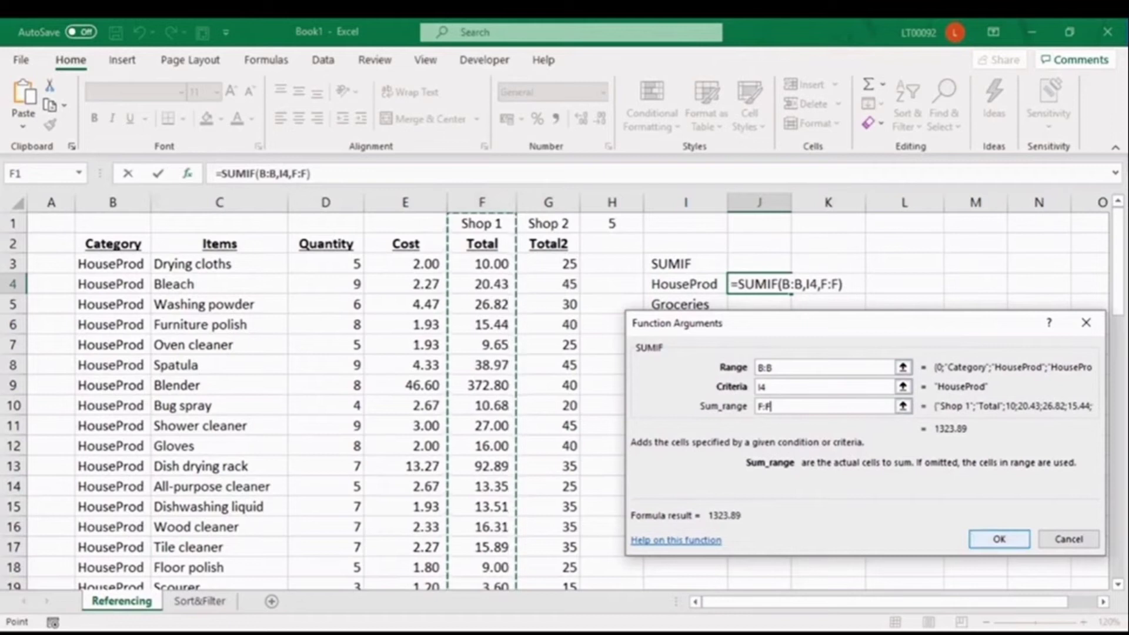
pyautogui.press('Return')
pyautogui.click(827, 324)
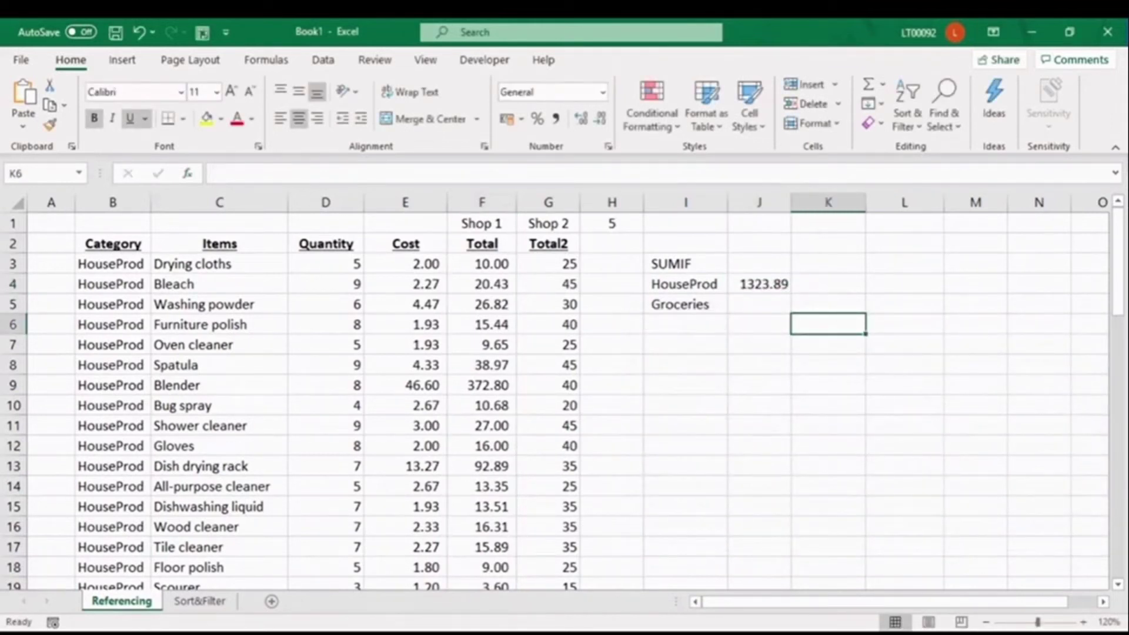
pyautogui.click(685, 284)
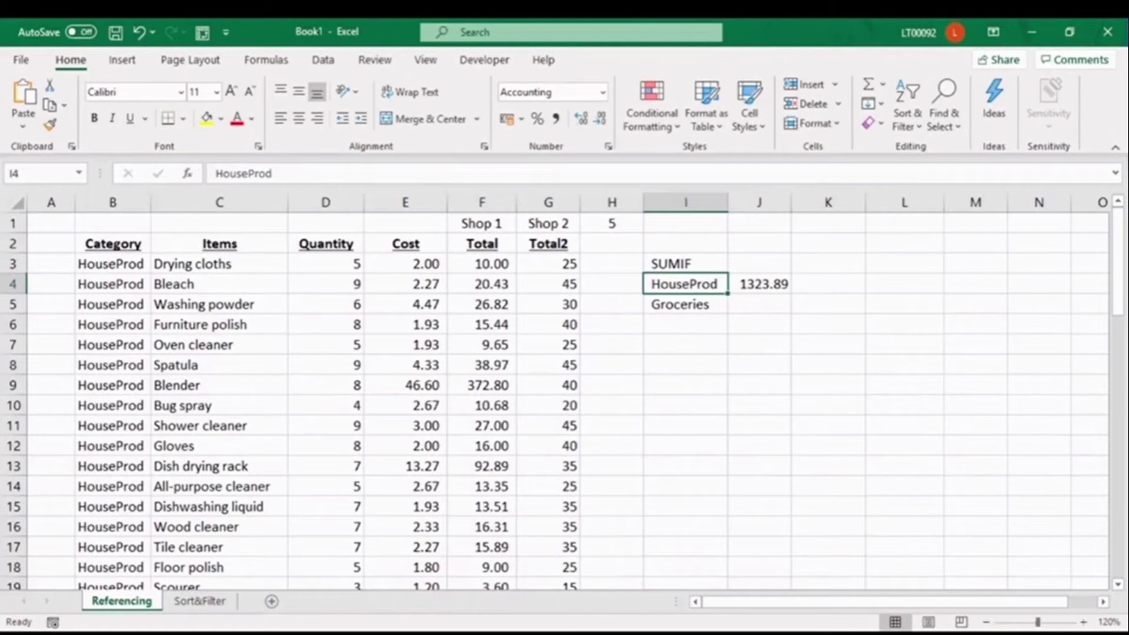
pyautogui.click(112, 202)
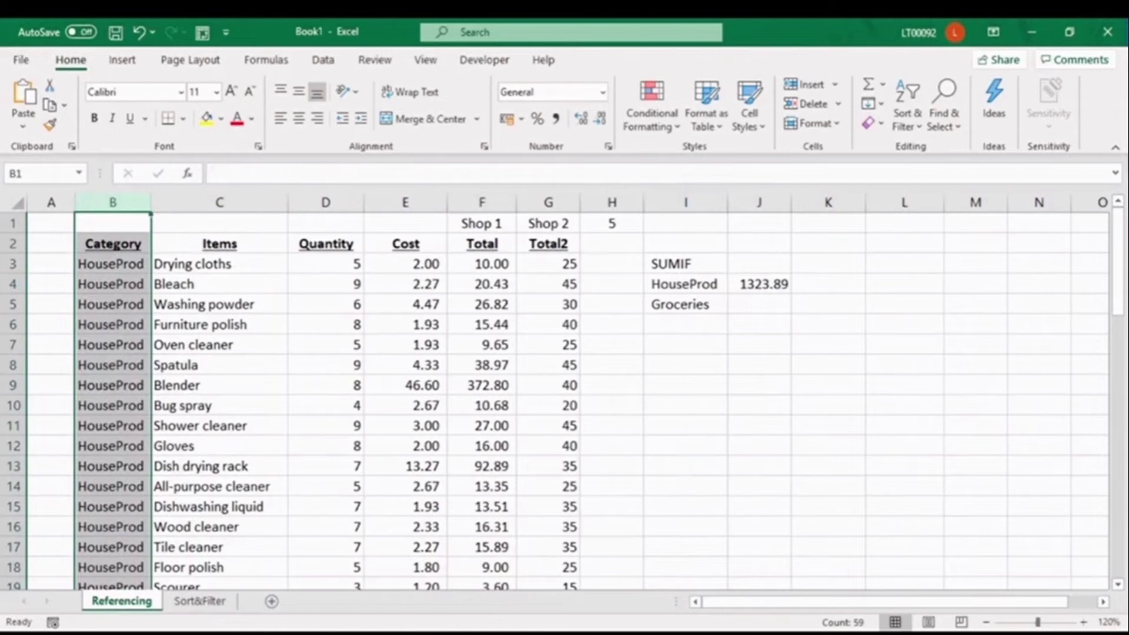
# Total the Groceries amounts in J5 by writing the formula =SUMIF(B:B,I5,F:F) directly in the cell.
pyautogui.click(759, 304)
pyautogui.write('=')
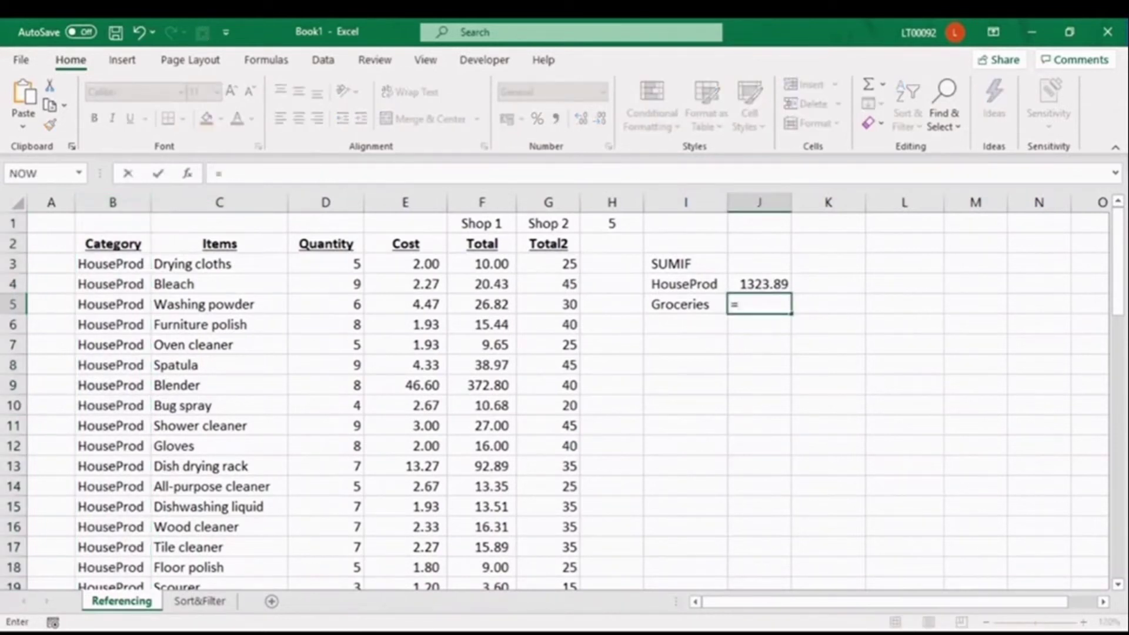
pyautogui.write('sumif')
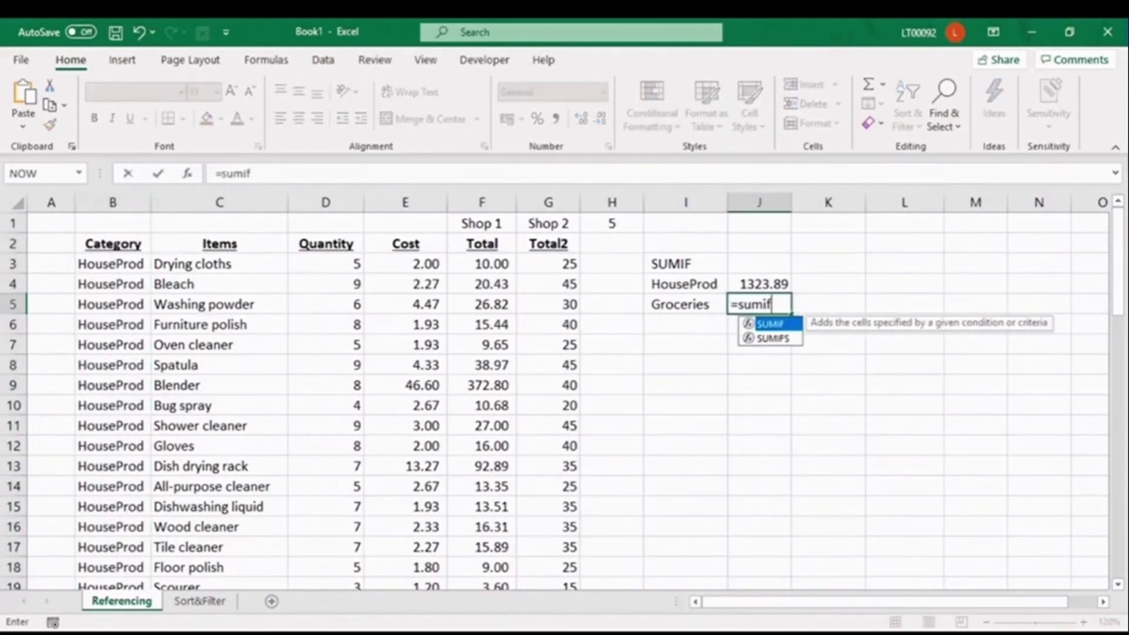
pyautogui.press('Tab')
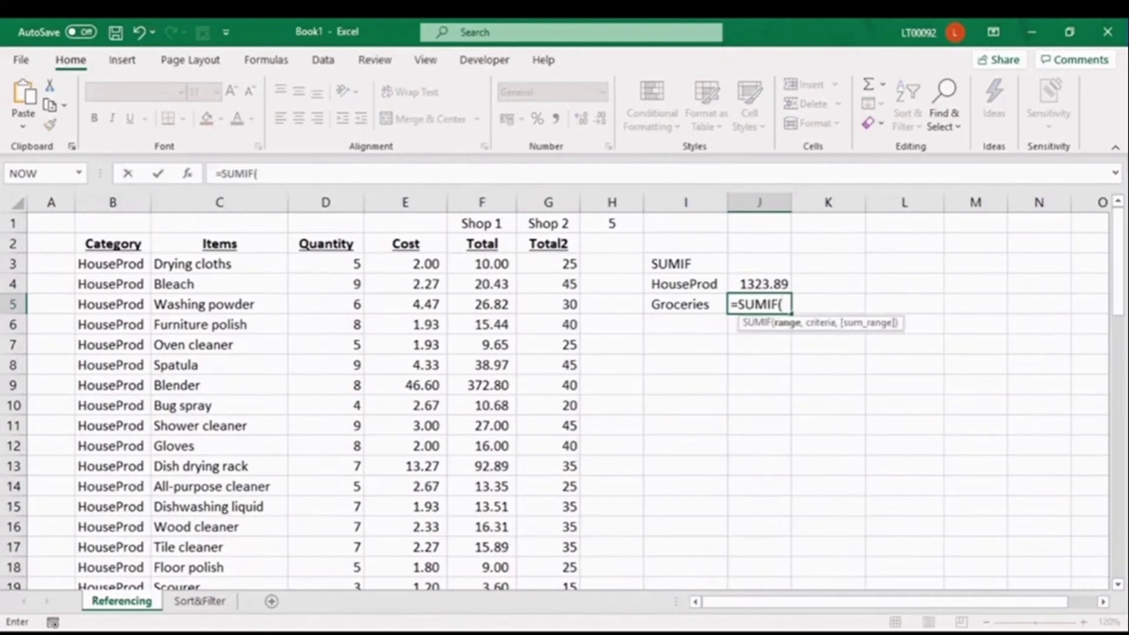
pyautogui.click(112, 201)
pyautogui.write(',')
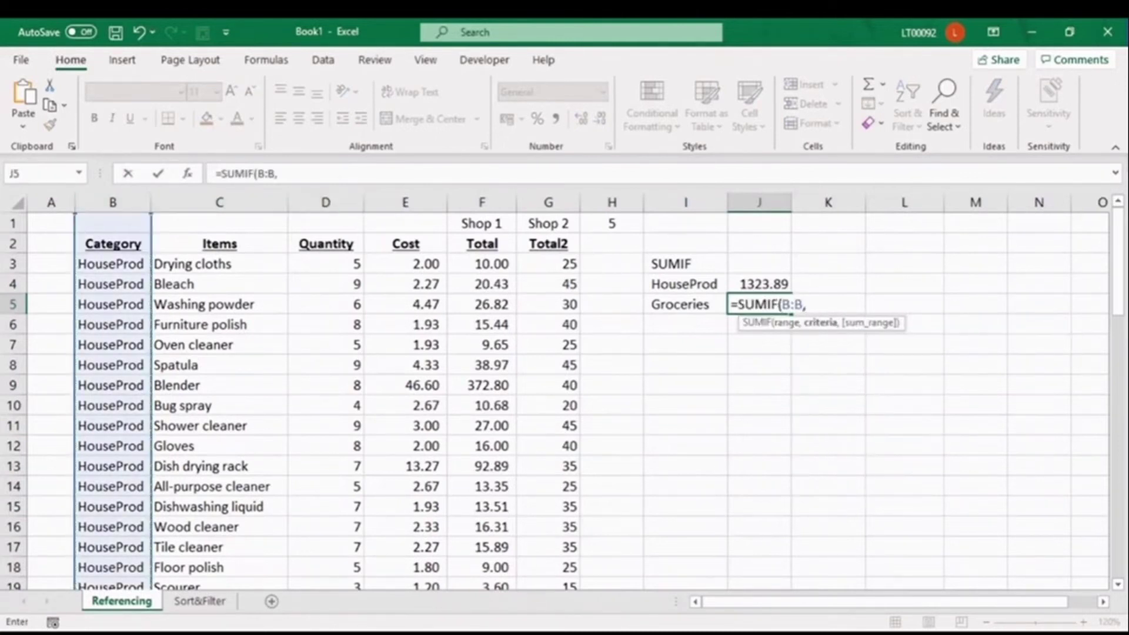
pyautogui.click(684, 303)
pyautogui.write(',')
pyautogui.click(482, 202)
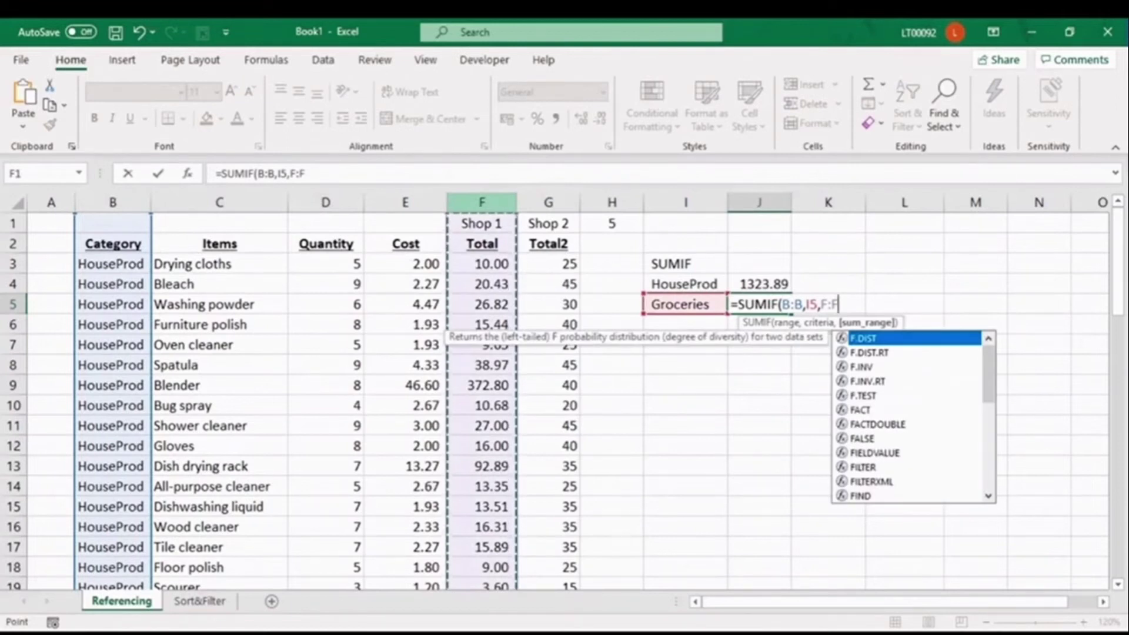
pyautogui.write(')')
pyautogui.press('Return')
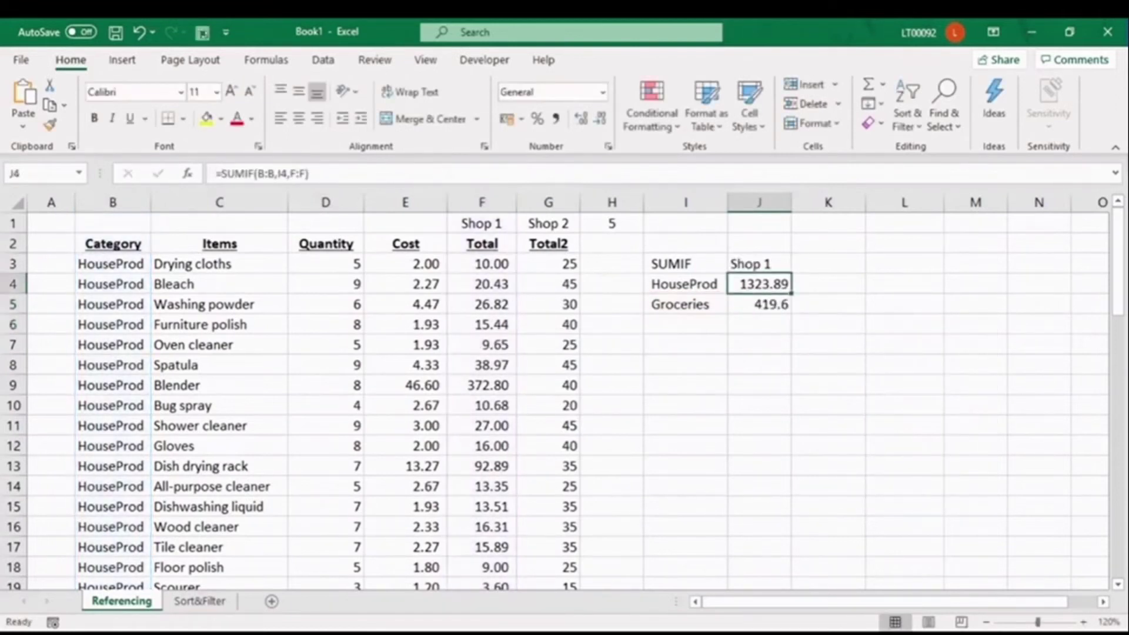
# Add the column headings "Shop 1" in J3 and "Shop 2" in K3 above the SUMIF results.
pyautogui.click(828, 264)
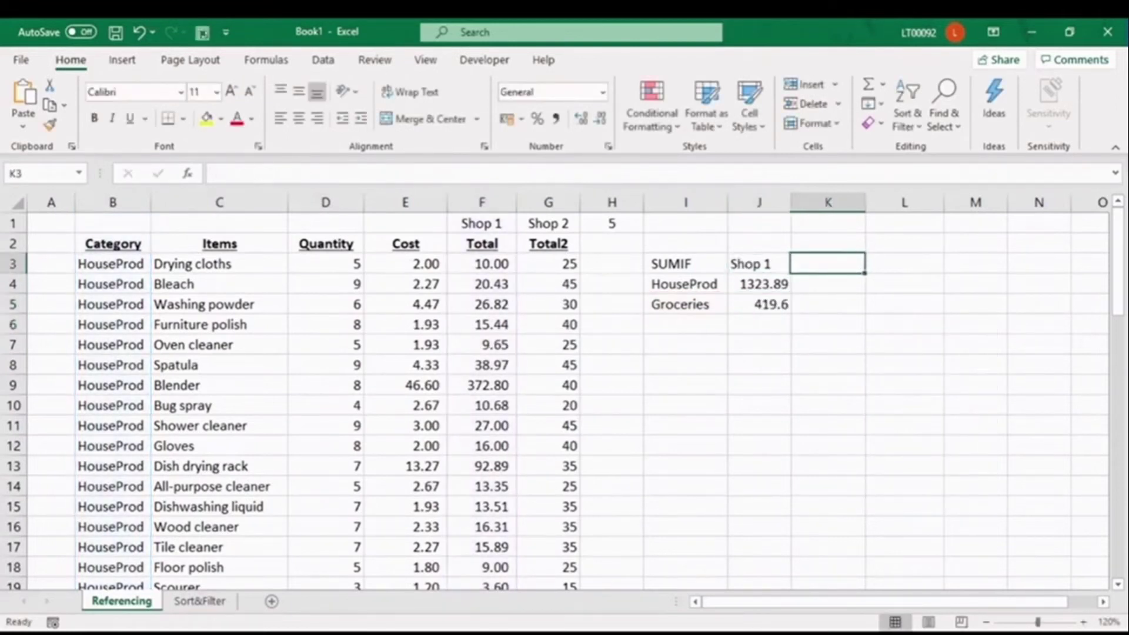
pyautogui.write('Shop 2')
pyautogui.press('BackSpace')
pyautogui.write('2')
pyautogui.press('Return')
# Make the range and criteria absolute in J4 as =SUMIF($B:$B,$I$4,F:F), copy it across to K4 and check the copied formula's references.
pyautogui.doubleClick(766, 284)
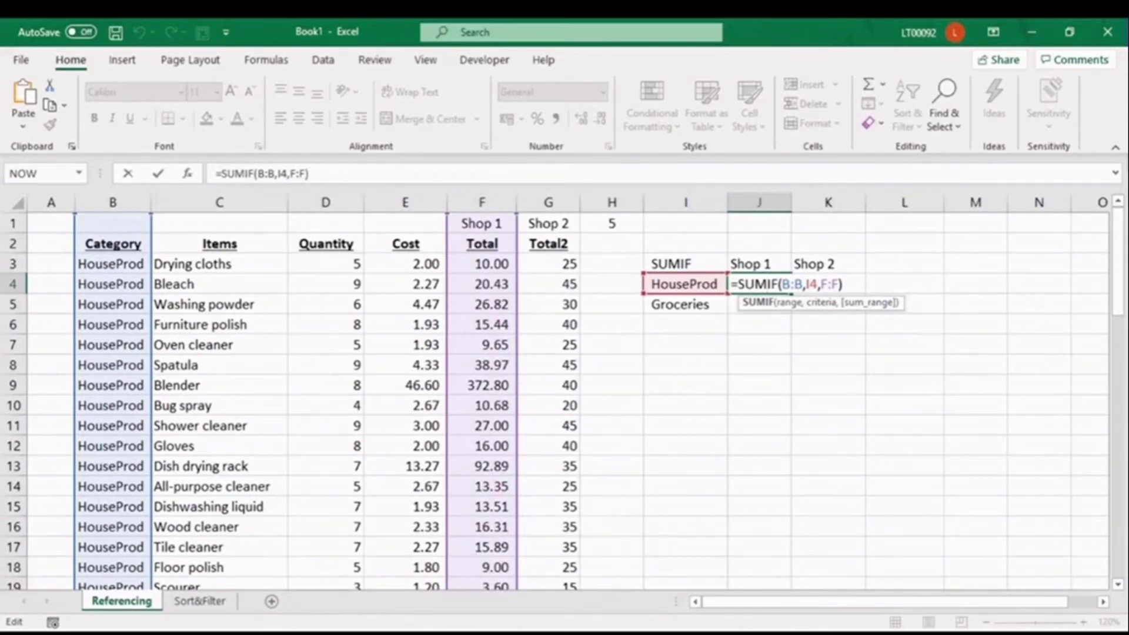
pyautogui.click(265, 173)
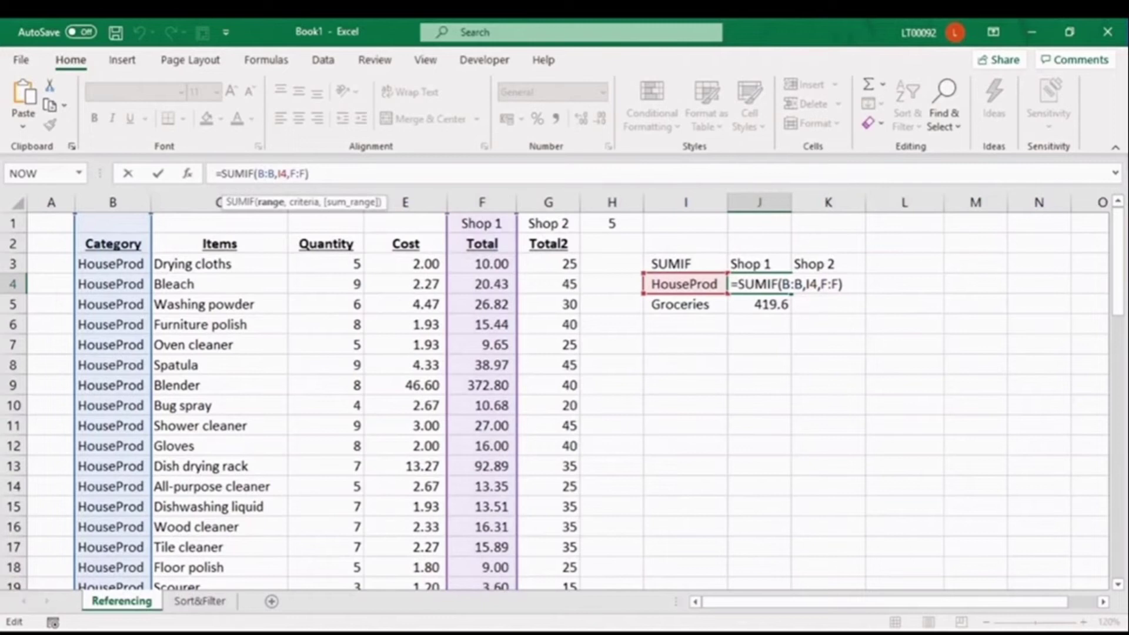
pyautogui.press('F4')
pyautogui.click(290, 174)
pyautogui.press('F4')
pyautogui.press('Return')
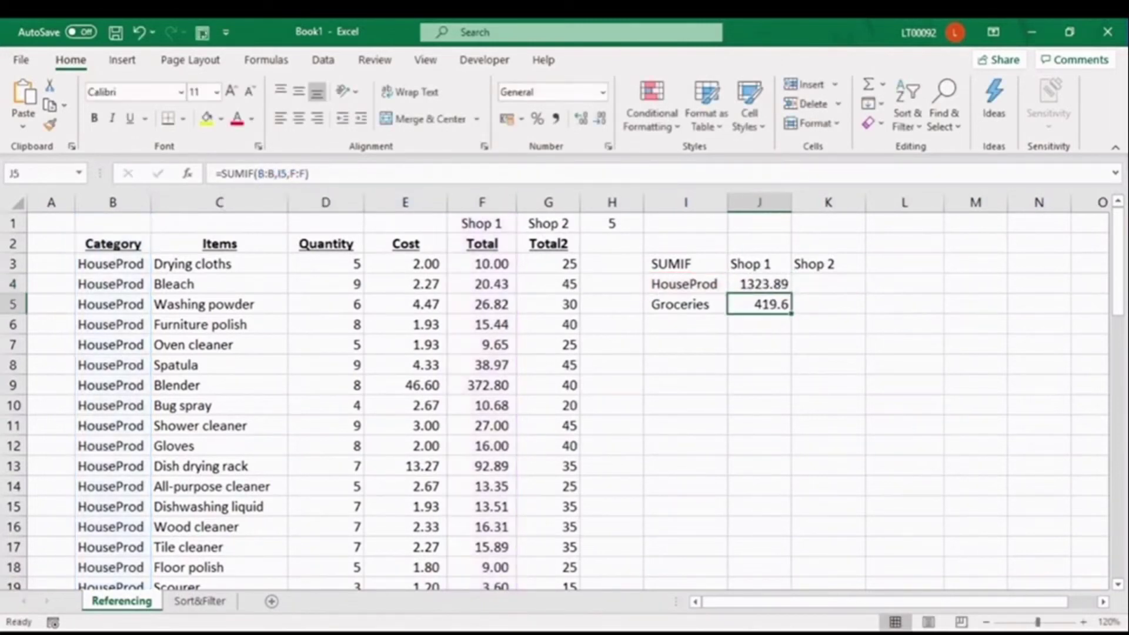
pyautogui.click(759, 284)
pyautogui.moveTo(791, 293); pyautogui.dragTo(834, 287)
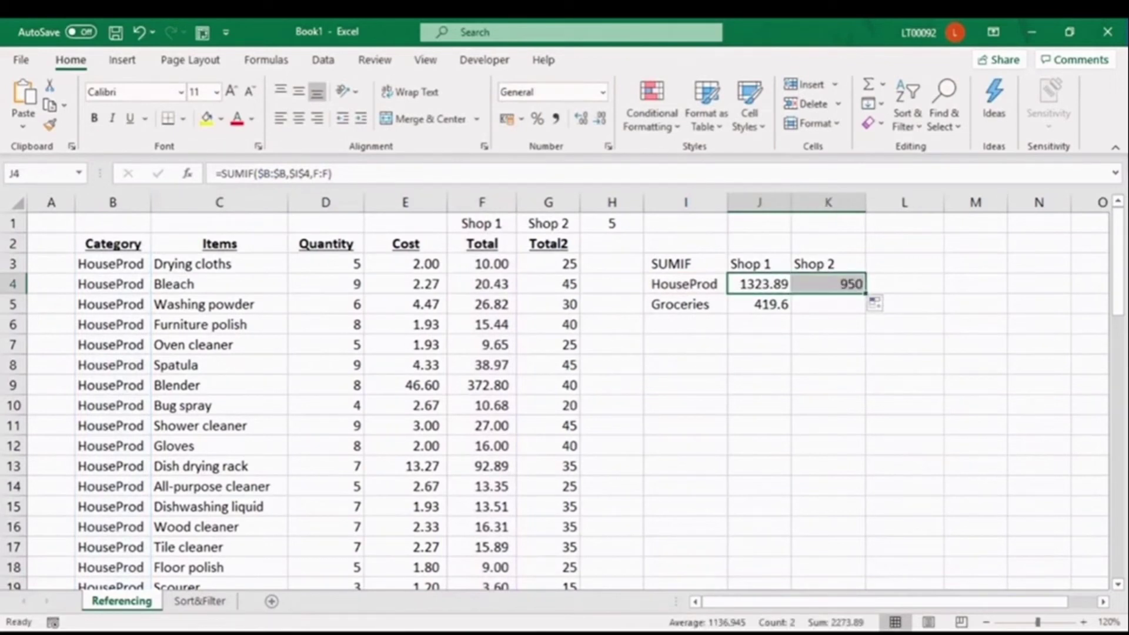
pyautogui.click(835, 283)
pyautogui.doubleClick(834, 284)
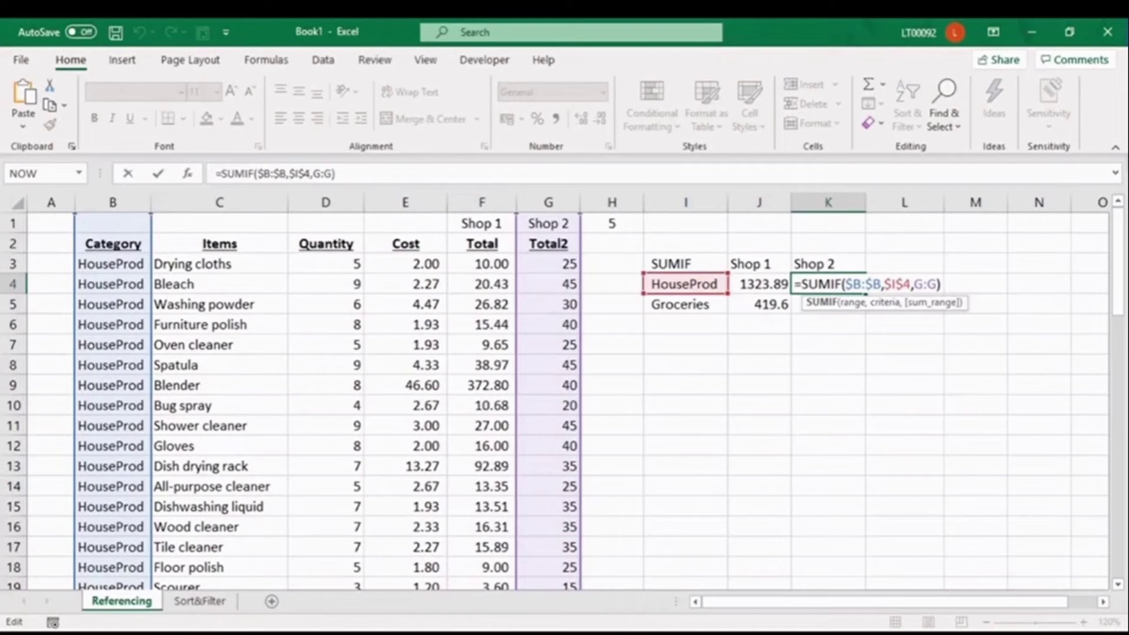
pyautogui.press('Return')
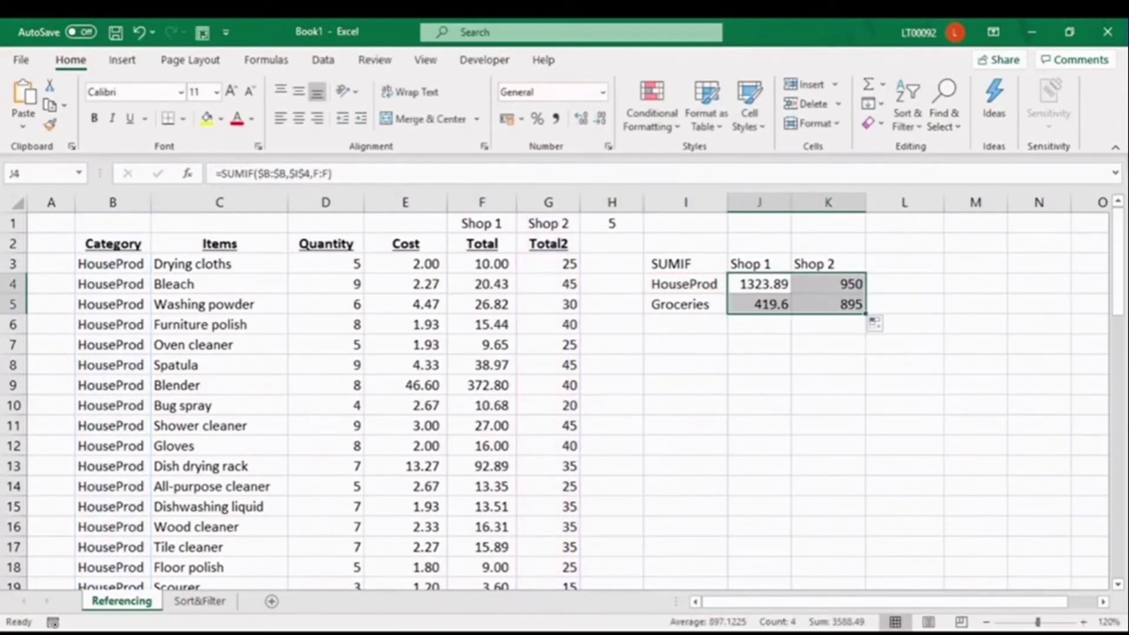
# Apply the comma number format to the SUMIF results in J4:K5 and check the formulas in K4 and J5.
pyautogui.click(555, 118)
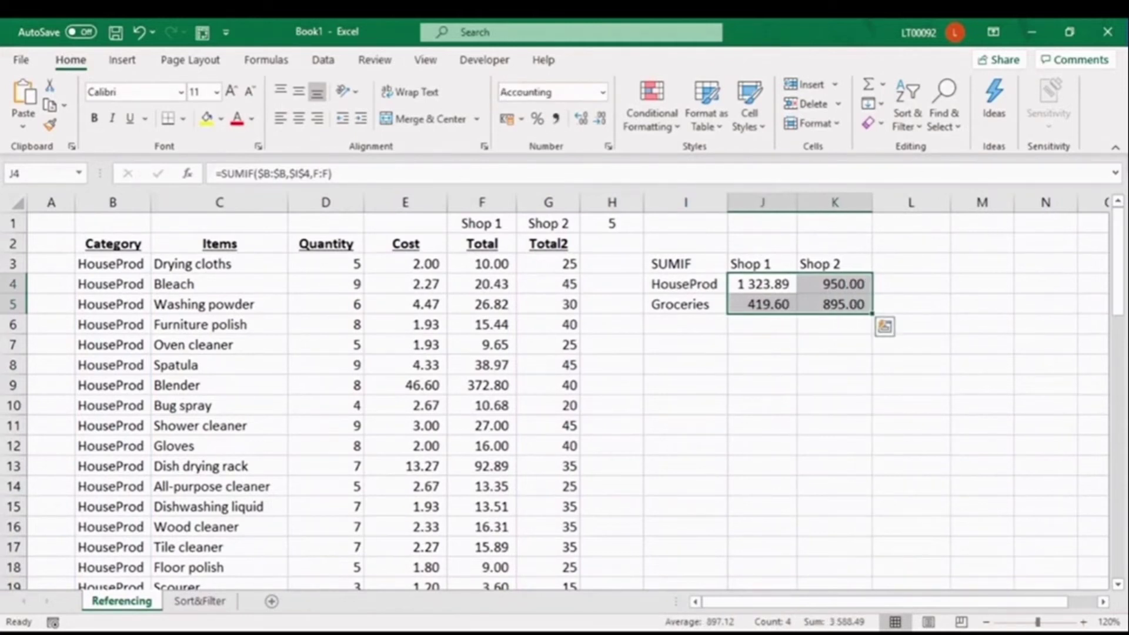
pyautogui.click(833, 284)
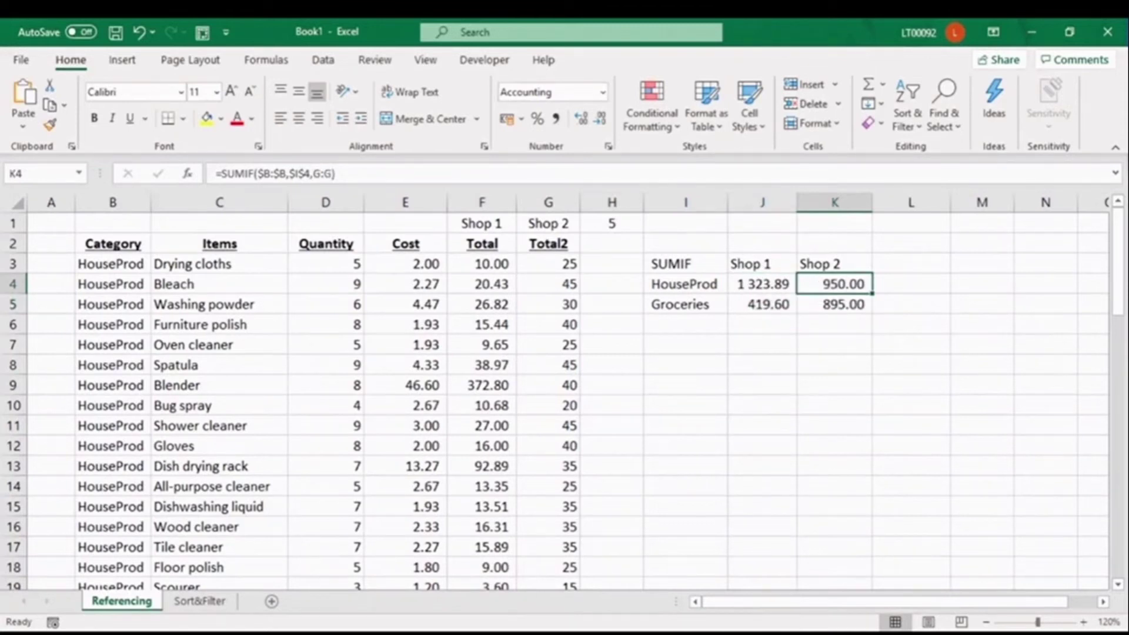
pyautogui.click(762, 304)
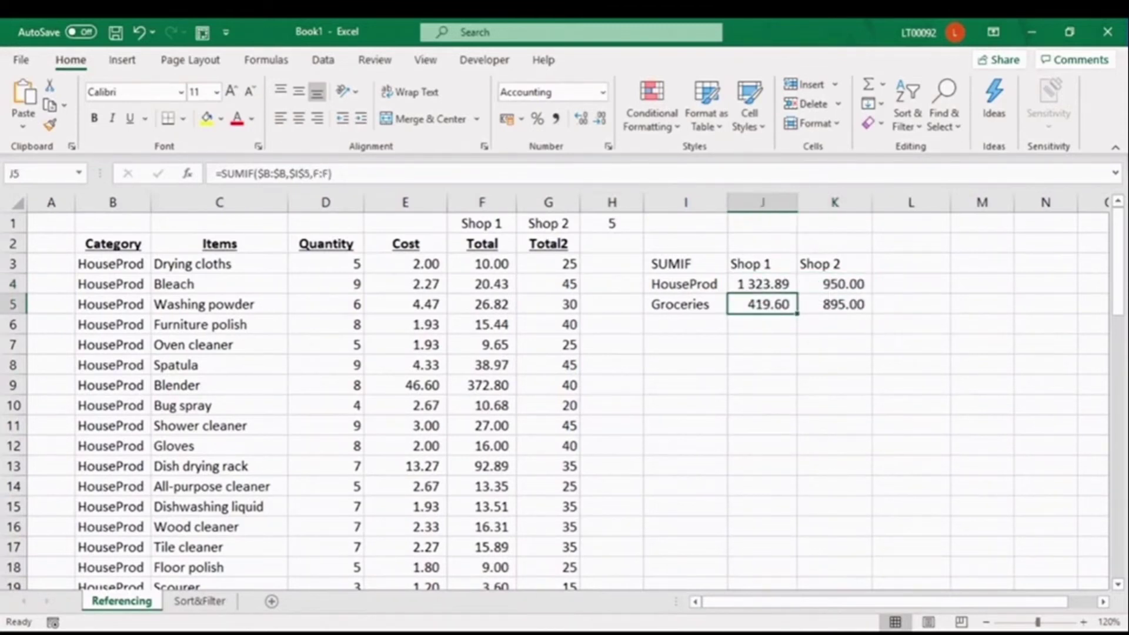
# Enter the labels "AVERAGE", "Quantity" and "Cost" in I7, I8 and I9 below the SUMIF block.
pyautogui.click(685, 344)
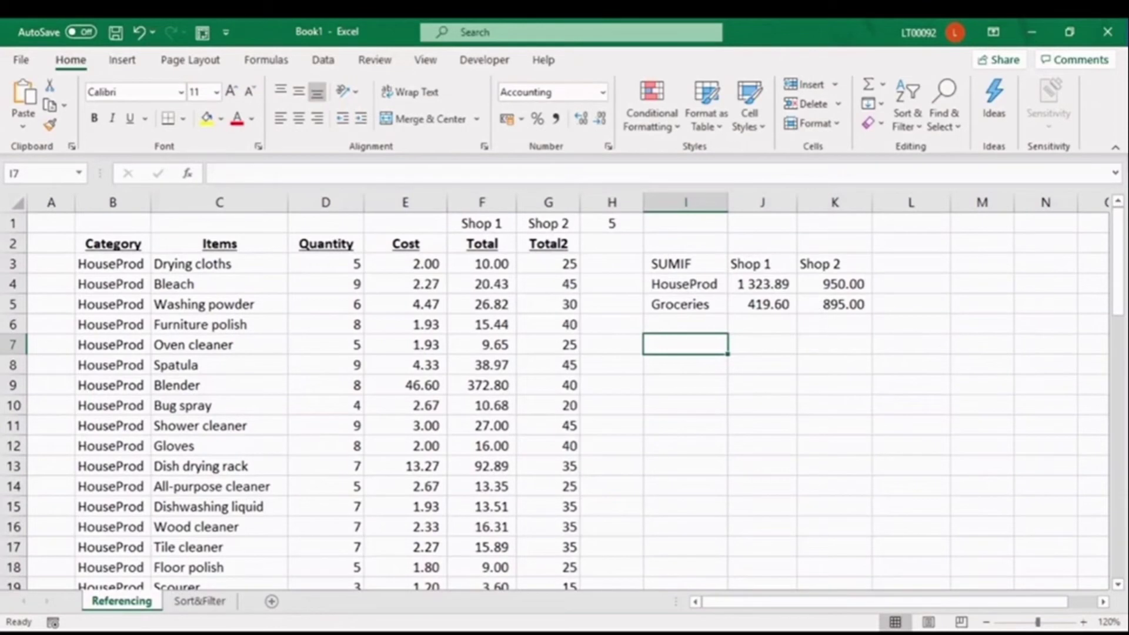
pyautogui.write('AVERAGE')
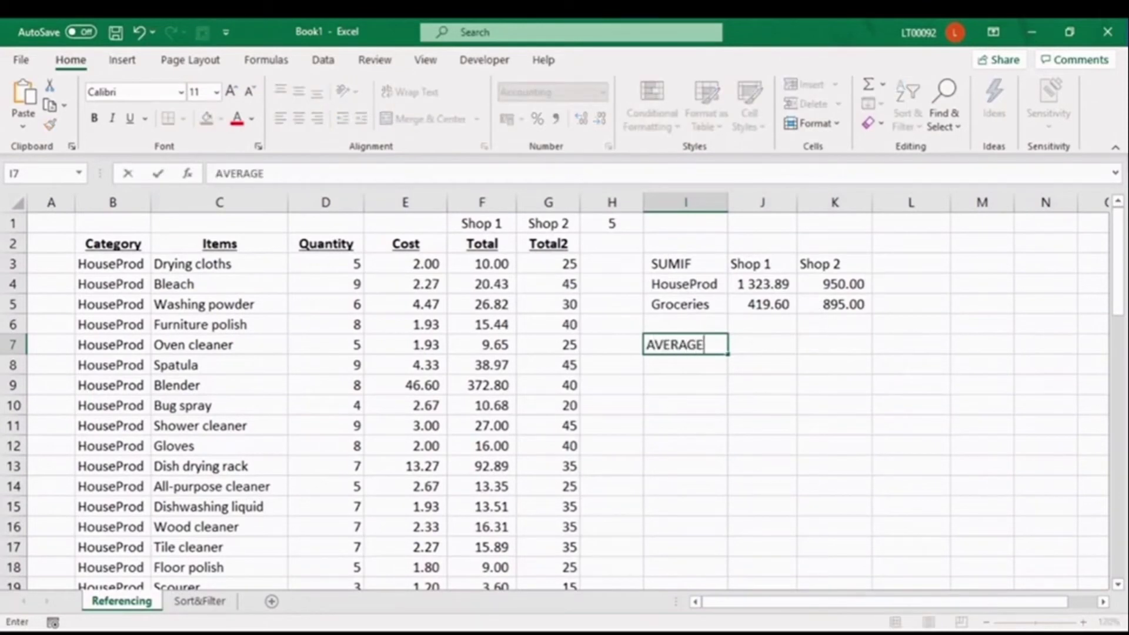
pyautogui.press('Return')
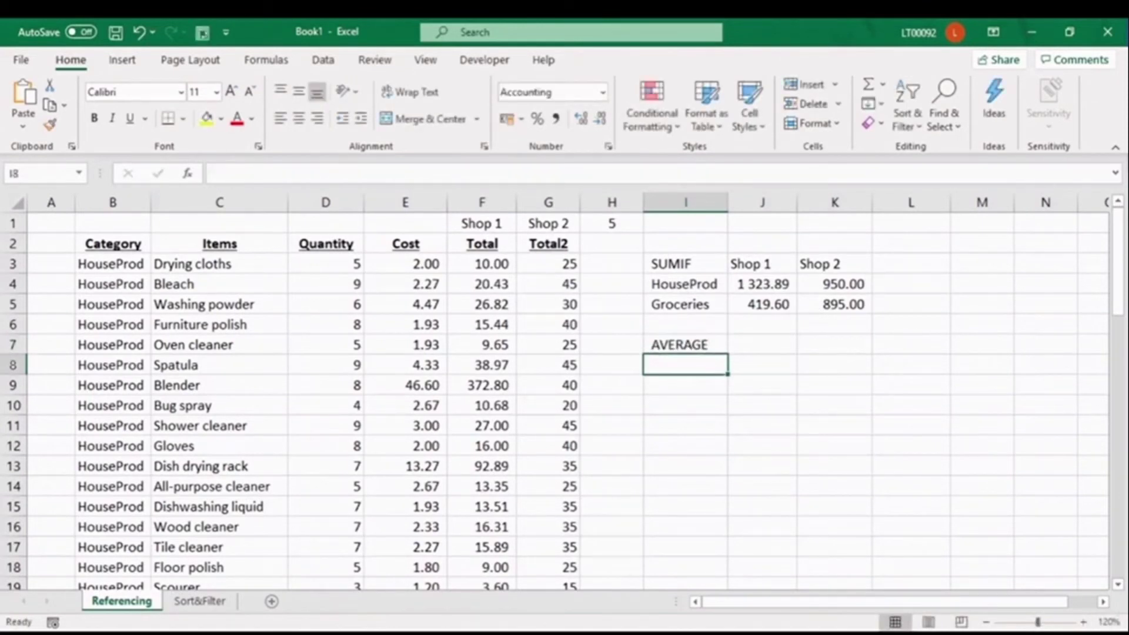
pyautogui.write('Quantity')
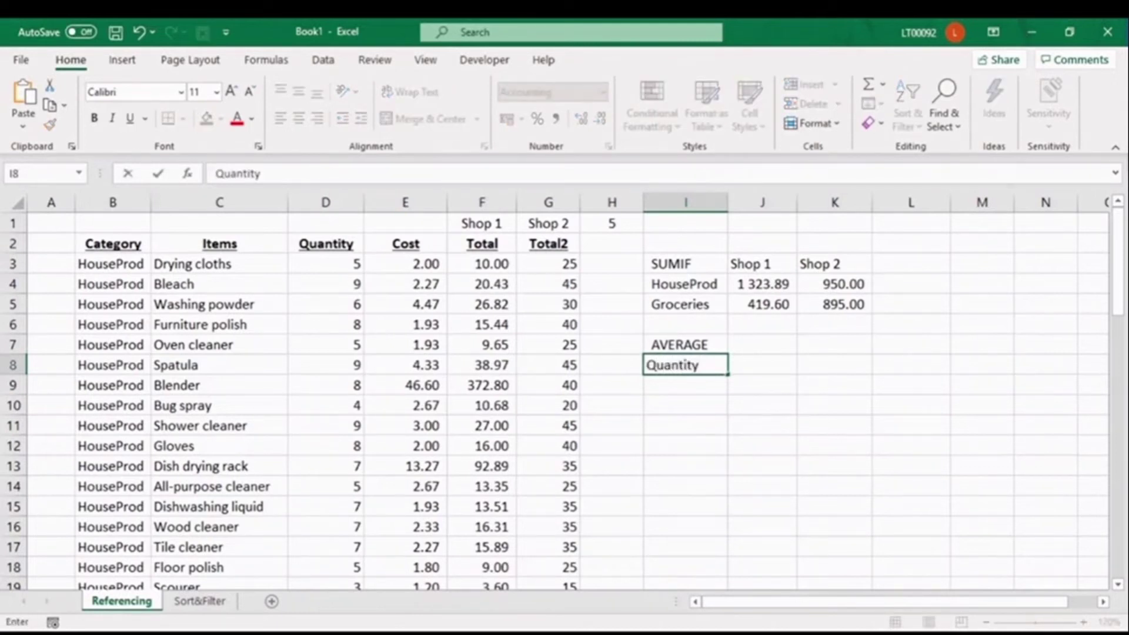
pyautogui.press('Return')
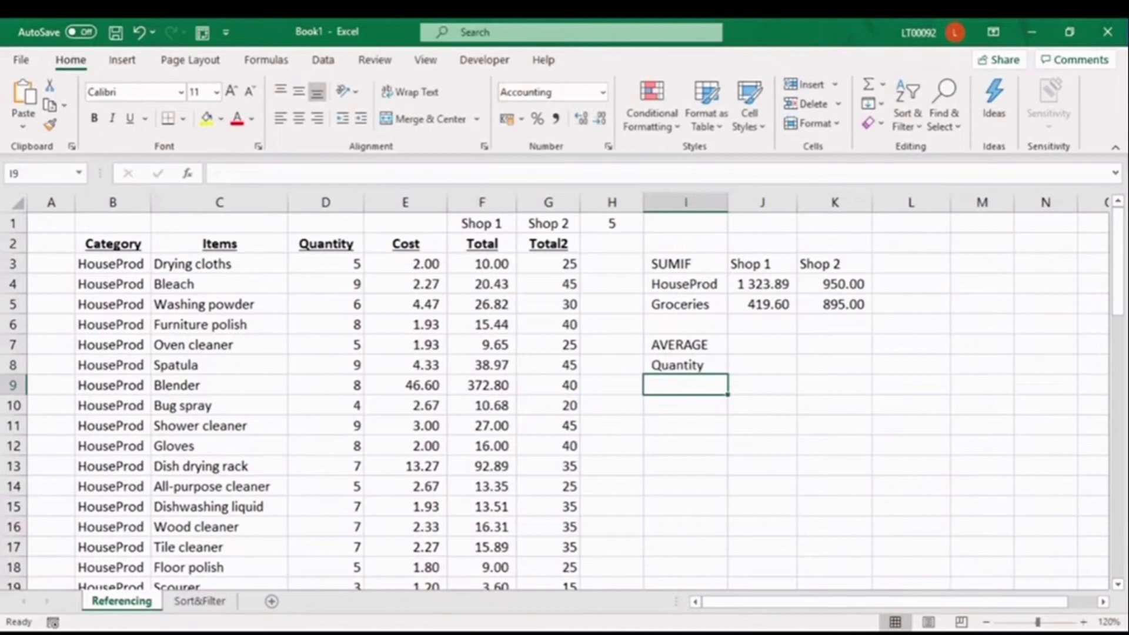
pyautogui.write('Cost')
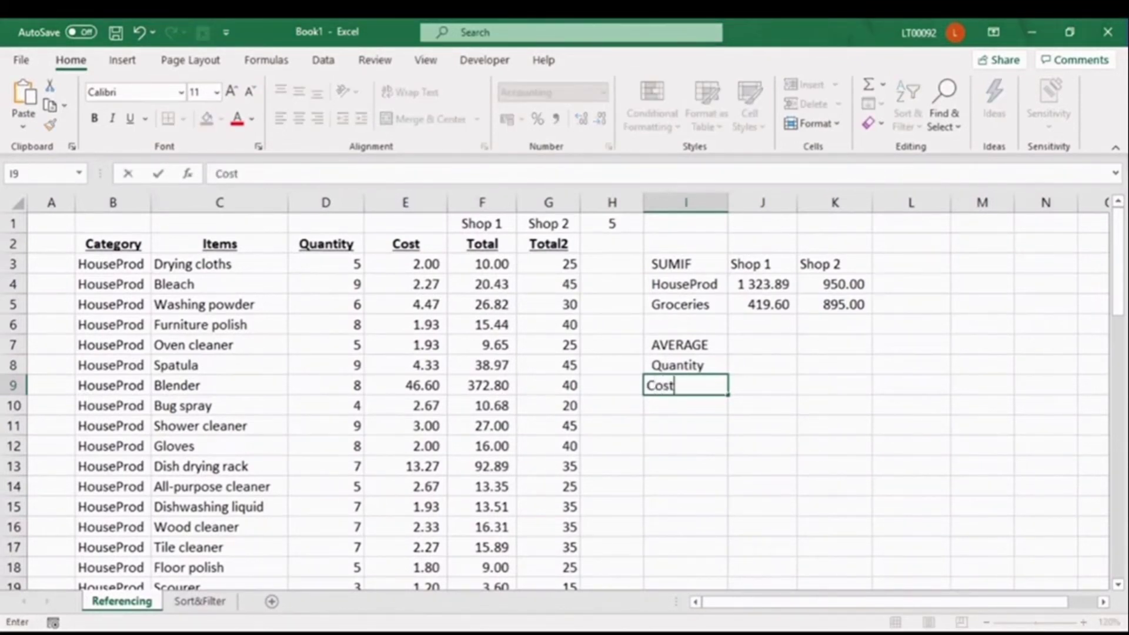
pyautogui.press('Return')
# Calculate the average quantity in J8 with the formula =AVERAGE(D:D).
pyautogui.click(761, 365)
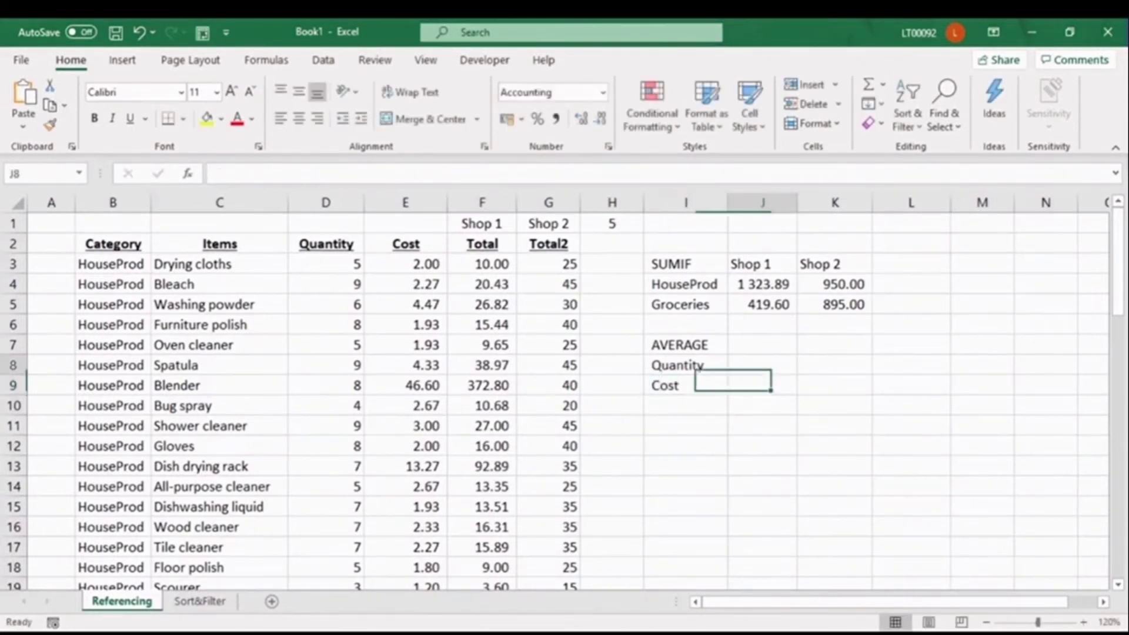
pyautogui.write('=average(')
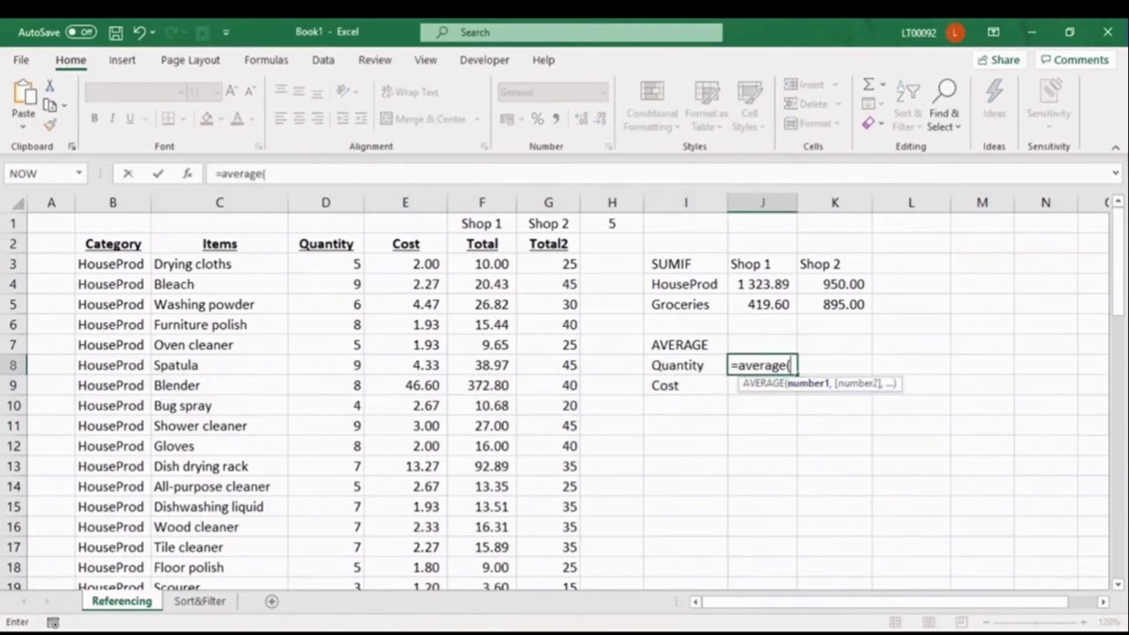
pyautogui.click(326, 202)
pyautogui.write(')')
pyautogui.press('Return')
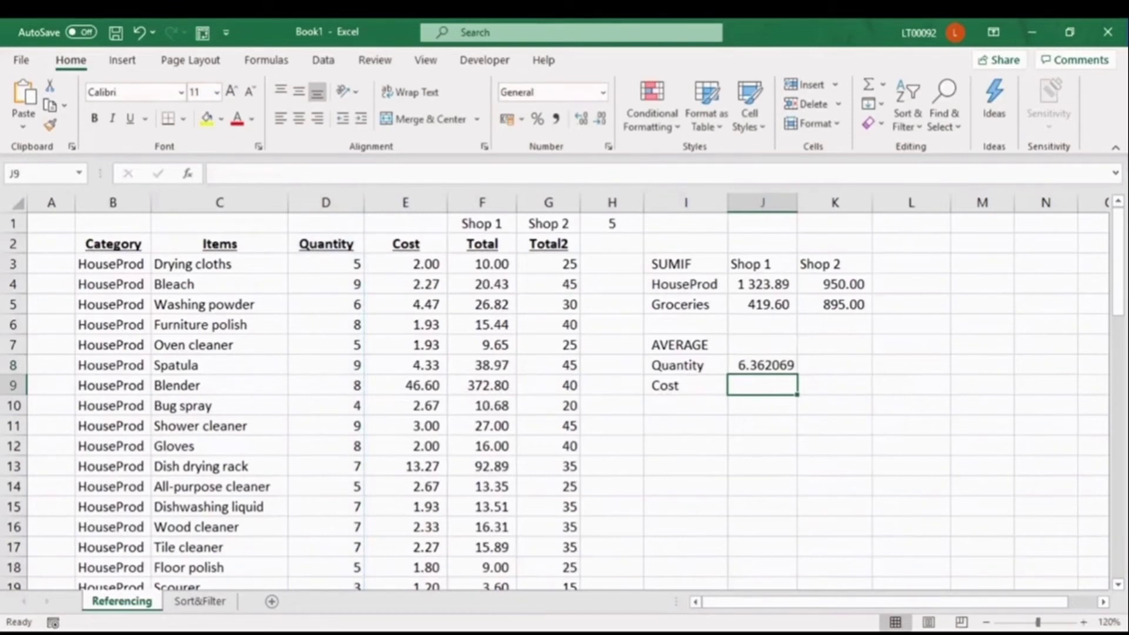
# Calculate the average cost in J9 with the formula =AVERAGE(E:E).
pyautogui.write('=averag')
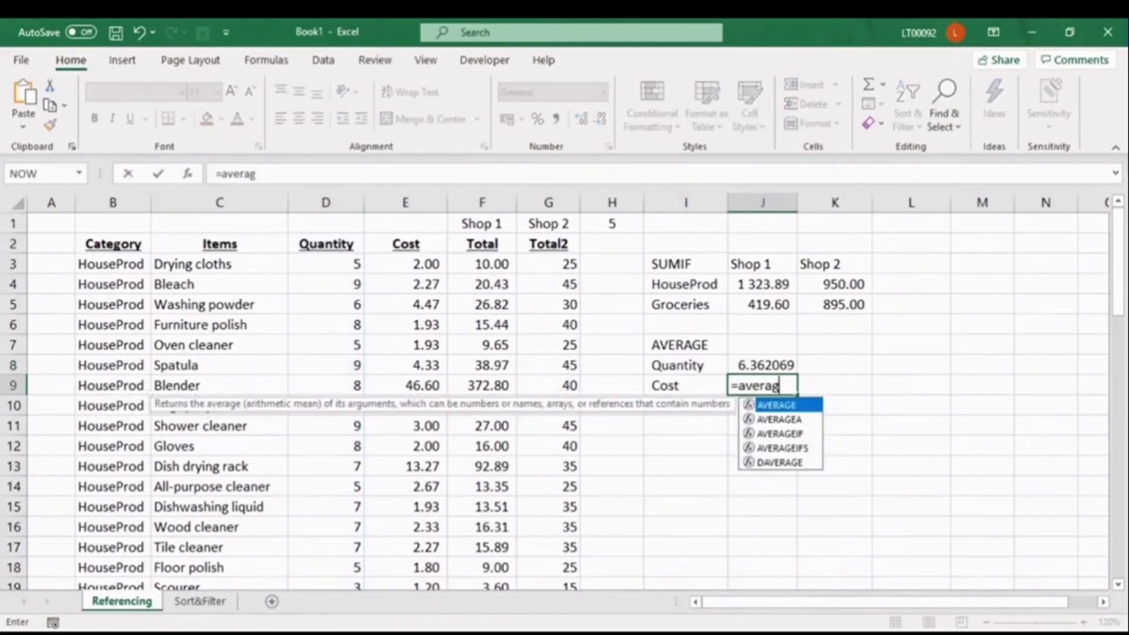
pyautogui.write('e(')
pyautogui.click(405, 202)
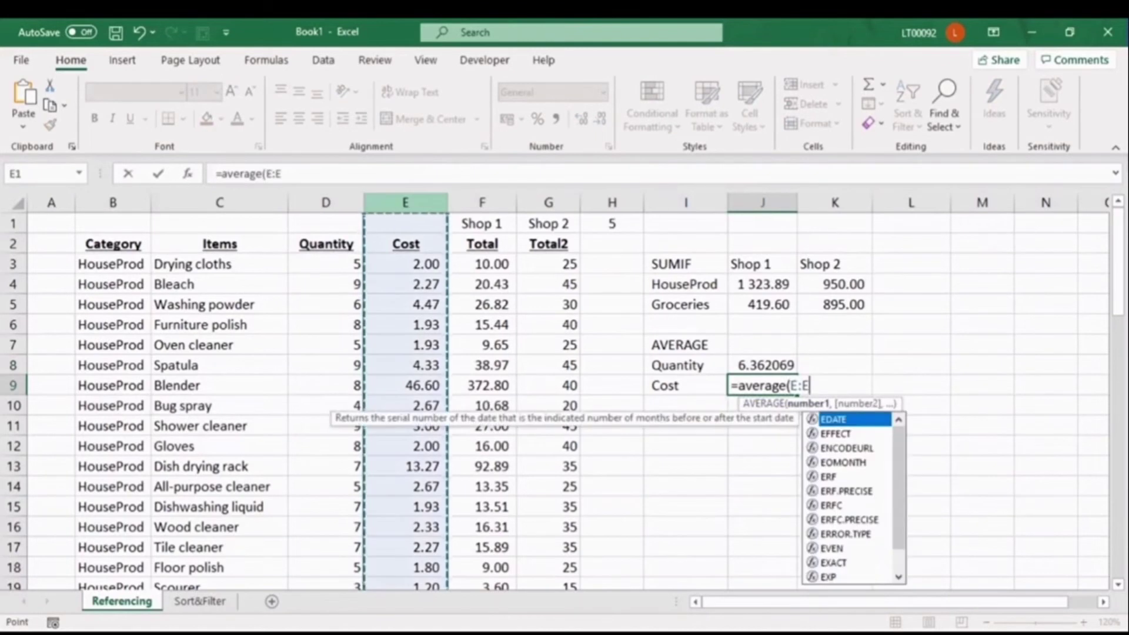
pyautogui.press('Return')
# Apply the comma number format to J8:J9 and reduce the Quantity average in J8 to zero decimals.
pyautogui.moveTo(762, 365); pyautogui.dragTo(762, 385)
pyautogui.click(555, 118)
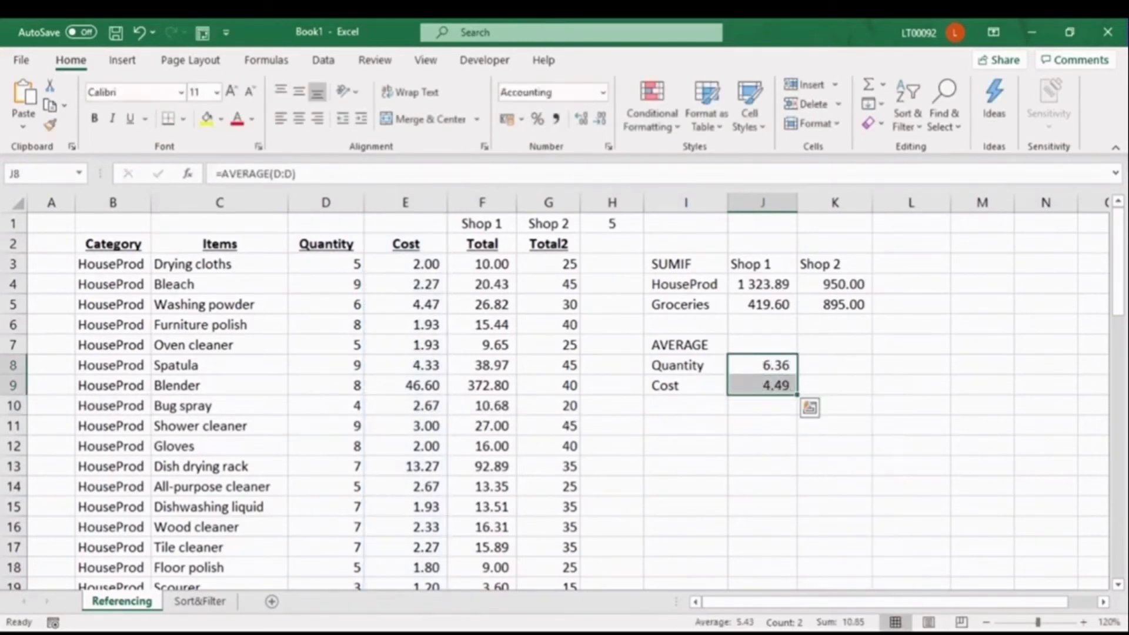
pyautogui.hotkey('shift', 'Up')
pyautogui.click(600, 118)
pyautogui.click(599, 119)
# Apply the dollar ($) accounting format to the Cost average in J9.
pyautogui.click(762, 385)
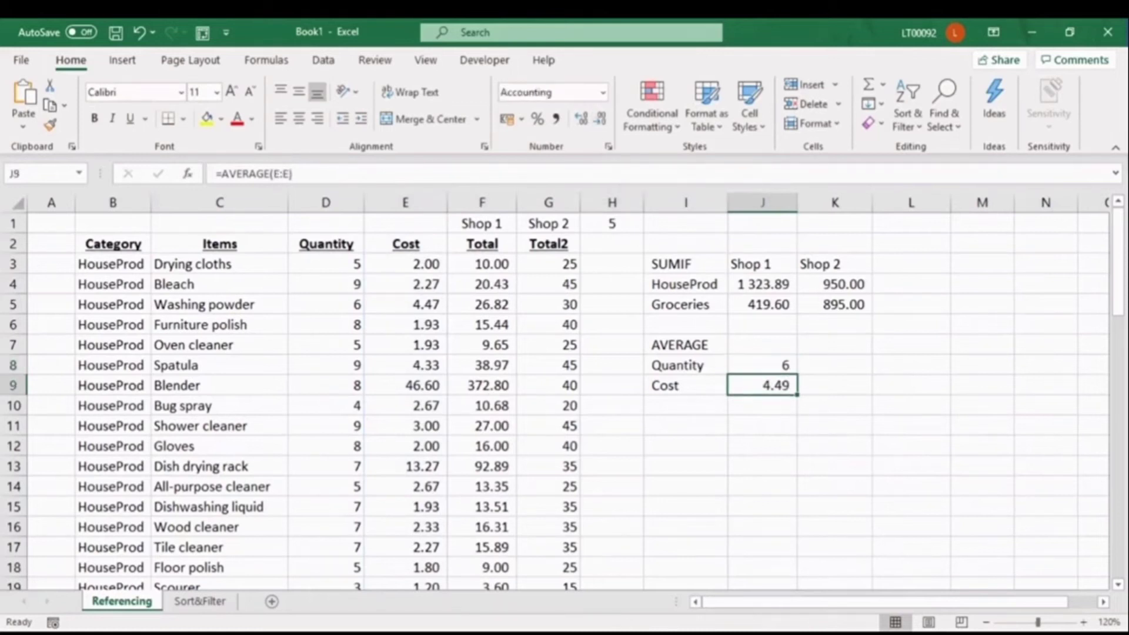
pyautogui.click(521, 118)
pyautogui.click(579, 167)
pyautogui.click(834, 405)
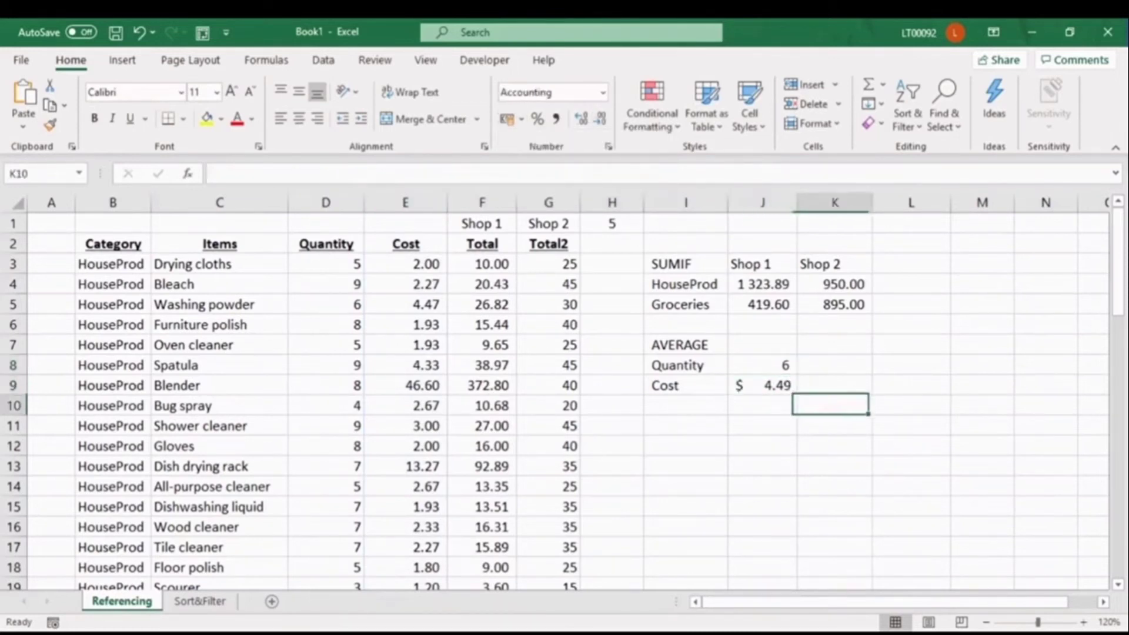
pyautogui.click(762, 365)
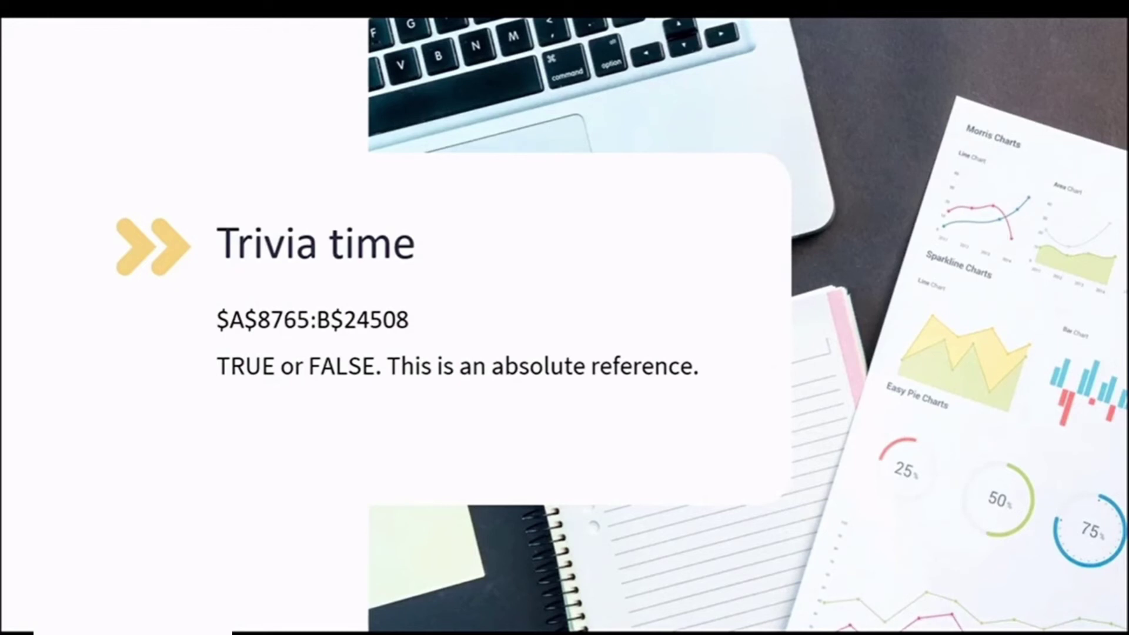
pyautogui.press('Right')
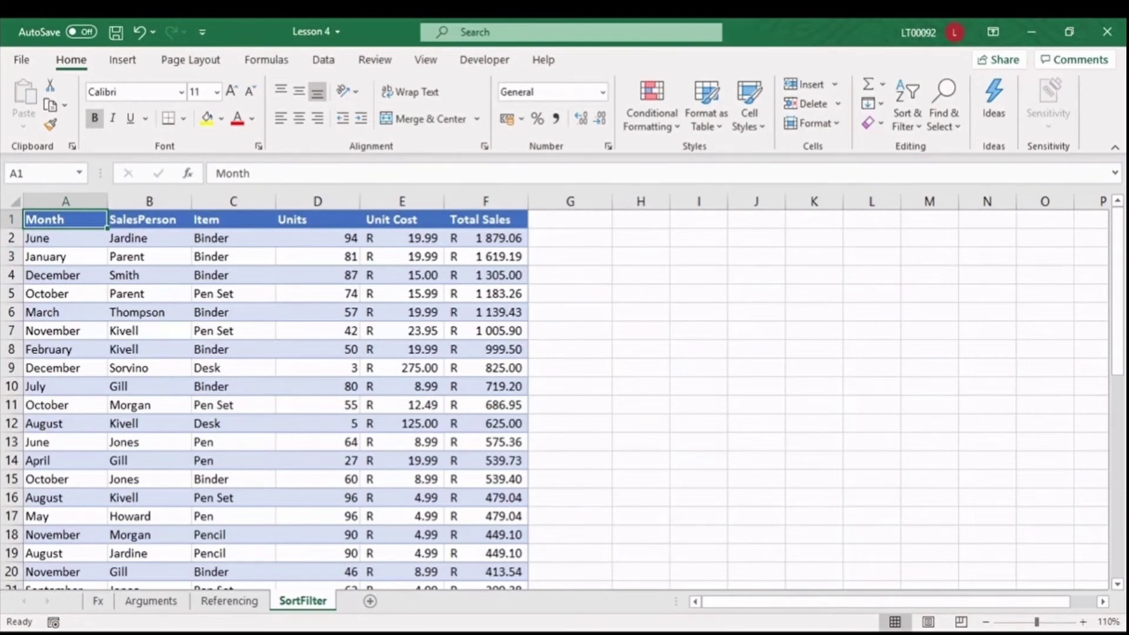
# Convert the sales data in A1:F44 into a table with headers.
pyautogui.hotkey('ctrl', 't')
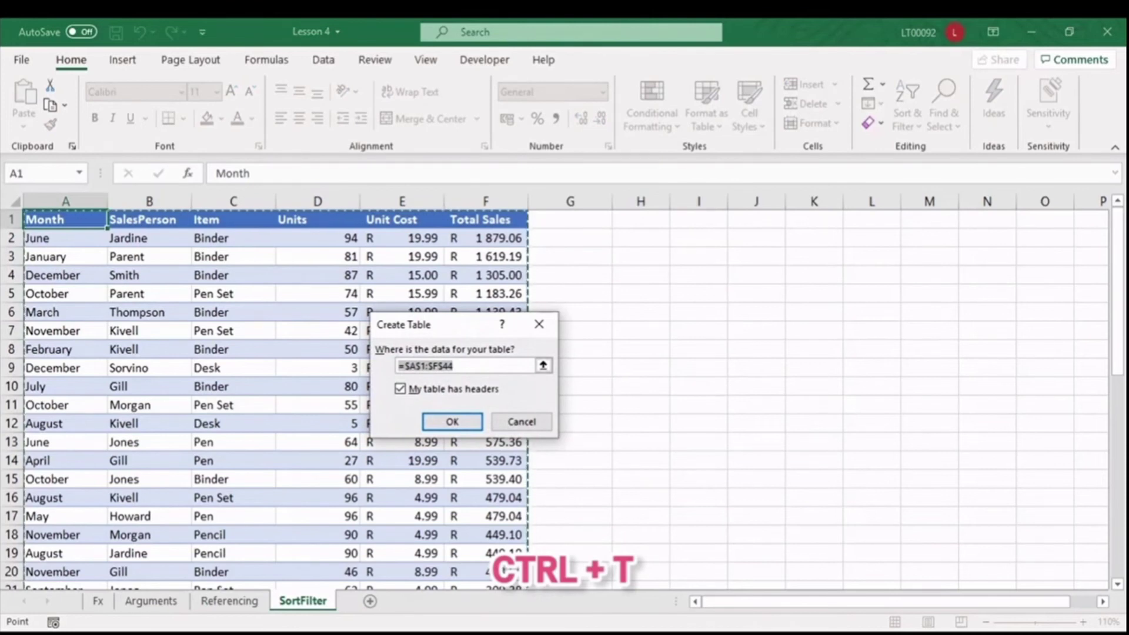
pyautogui.press('Return')
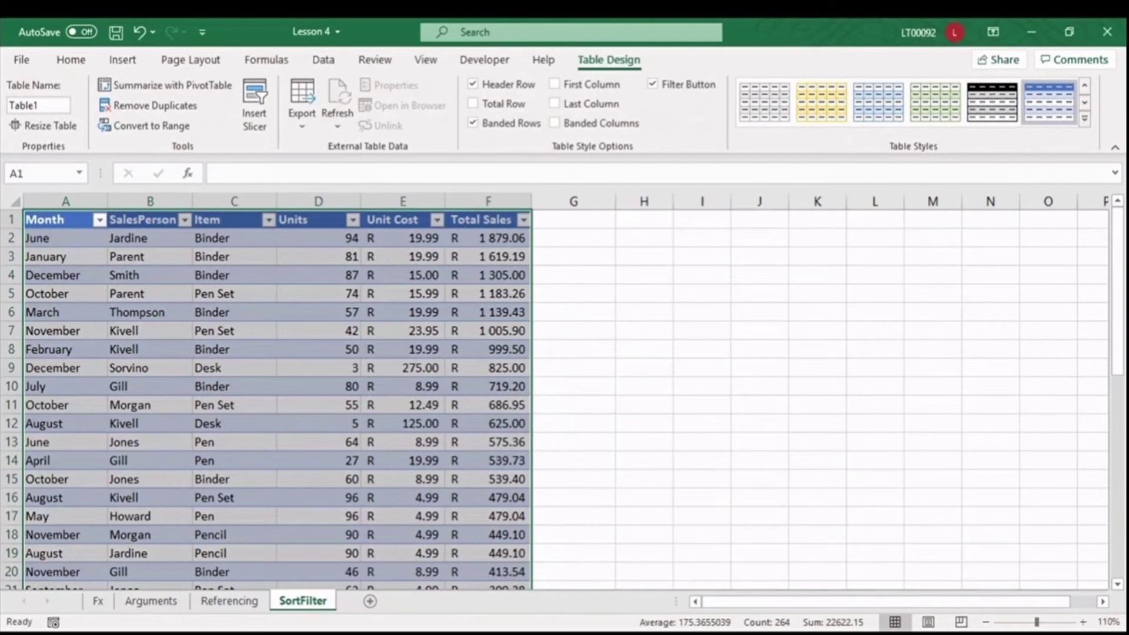
# Sort the table by the SalesPerson column from A to Z.
pyautogui.click(142, 220)
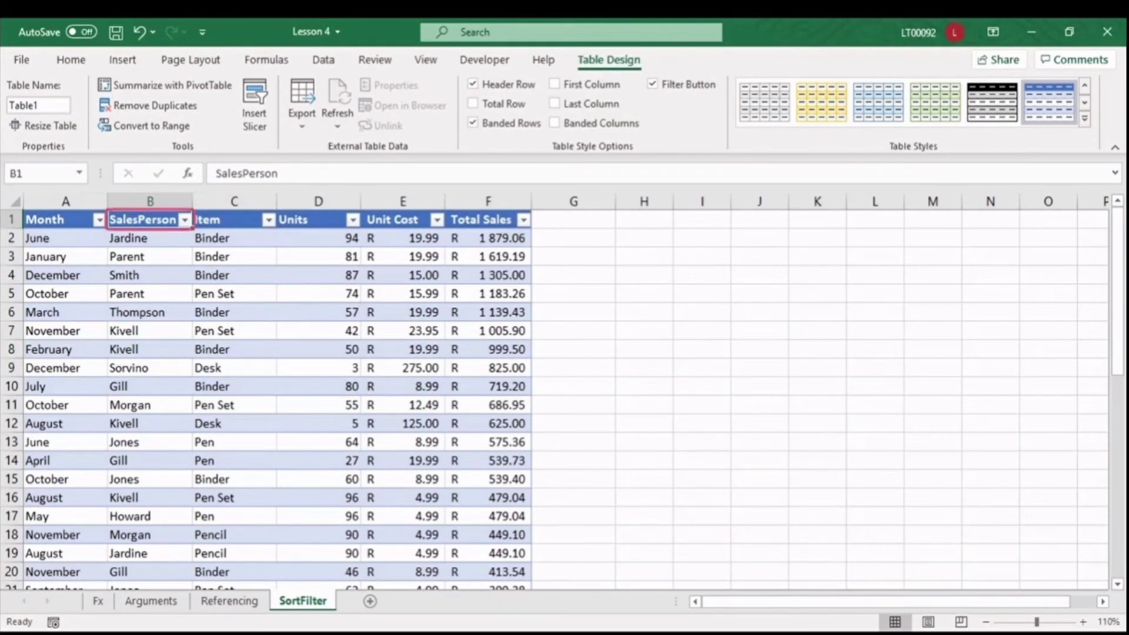
pyautogui.click(70, 59)
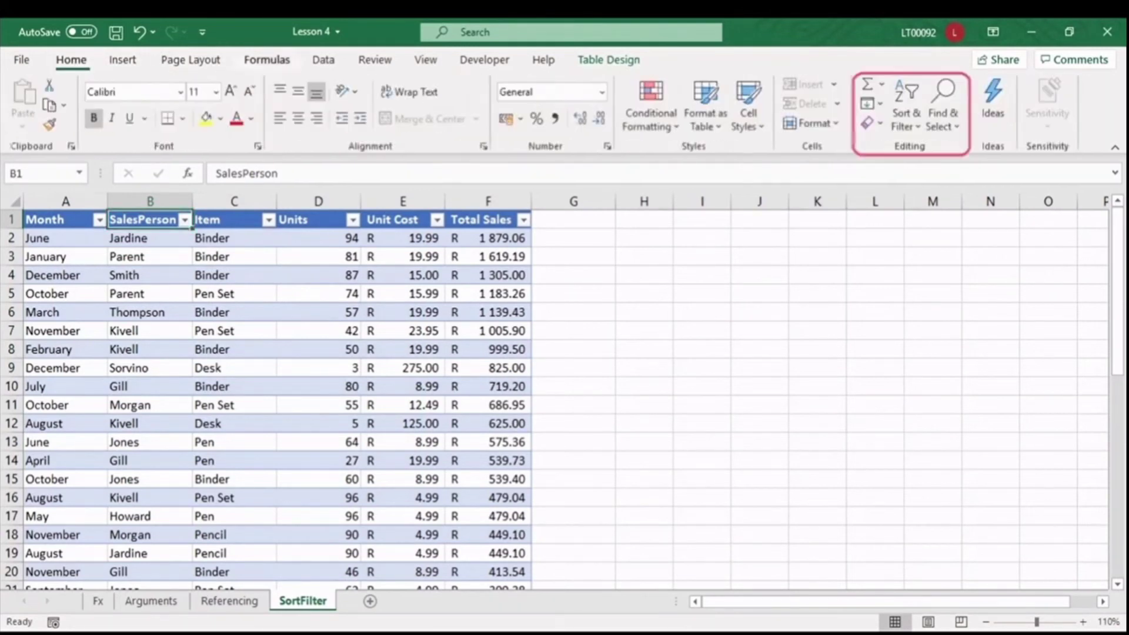
pyautogui.click(907, 106)
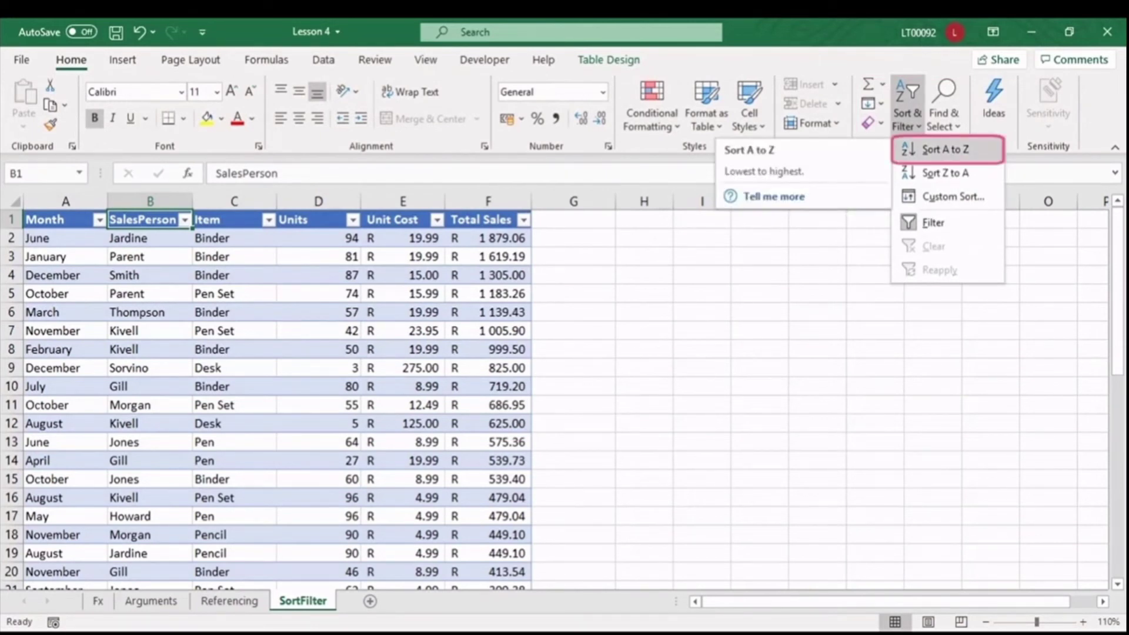
pyautogui.click(946, 149)
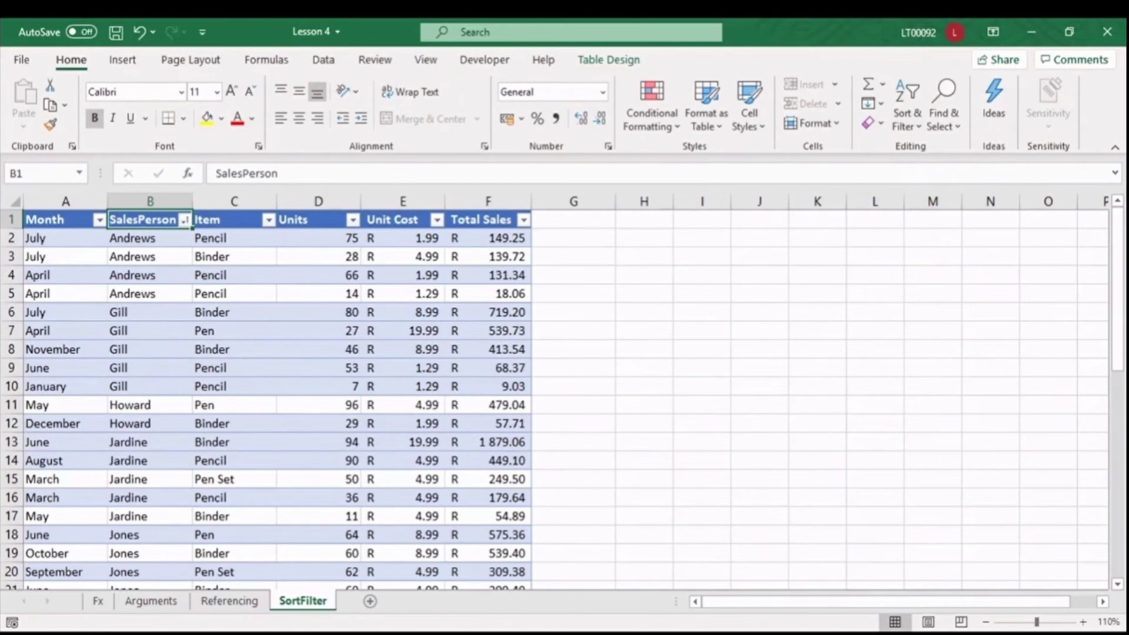
# Sort the SalesPerson column from Z to A, and repeat the same sort using the column's own filter options.
pyautogui.click(906, 106)
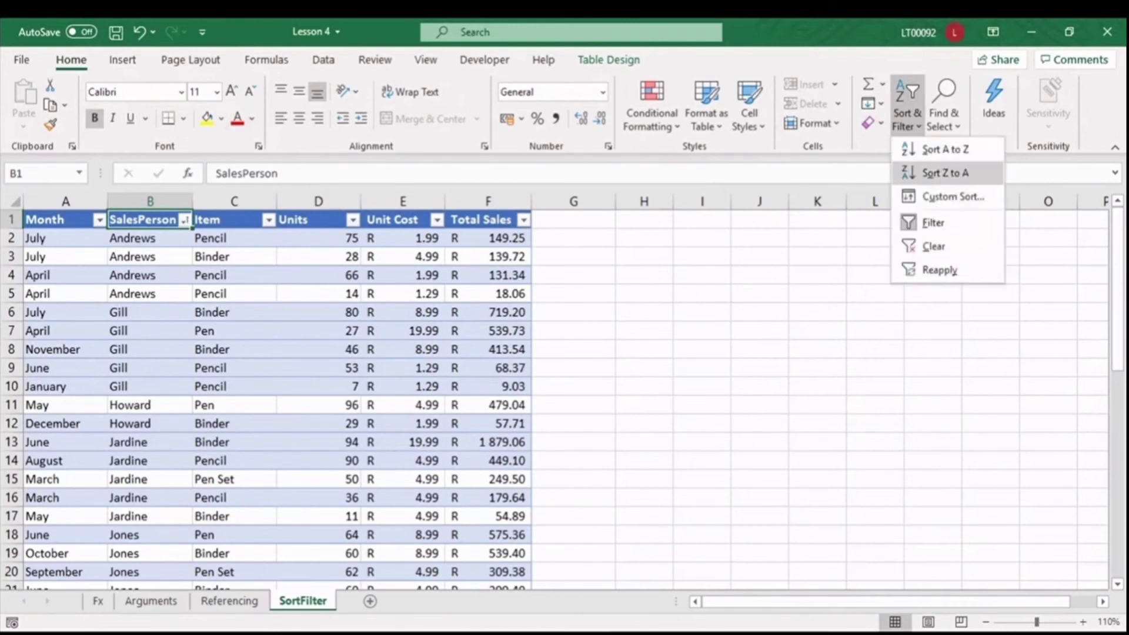
pyautogui.click(945, 173)
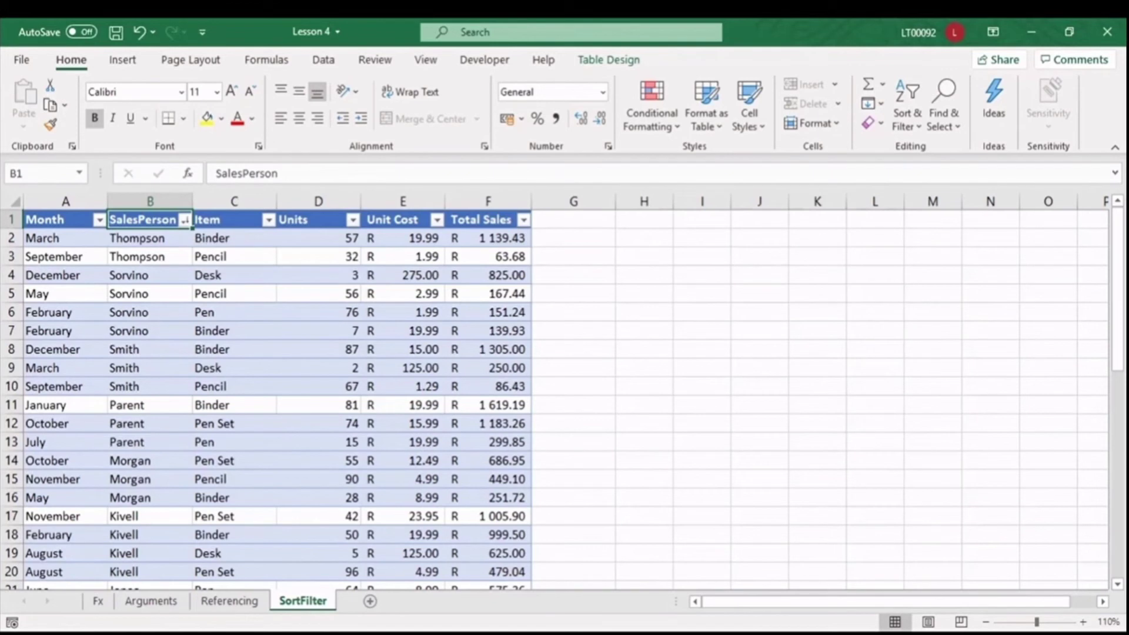
pyautogui.click(185, 220)
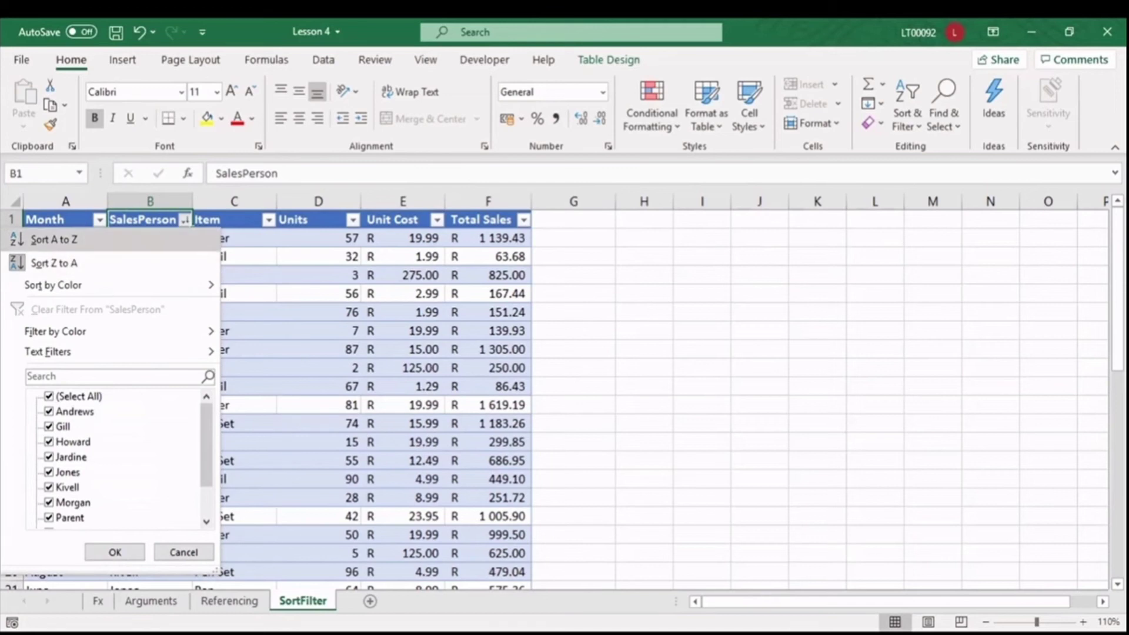
pyautogui.click(53, 263)
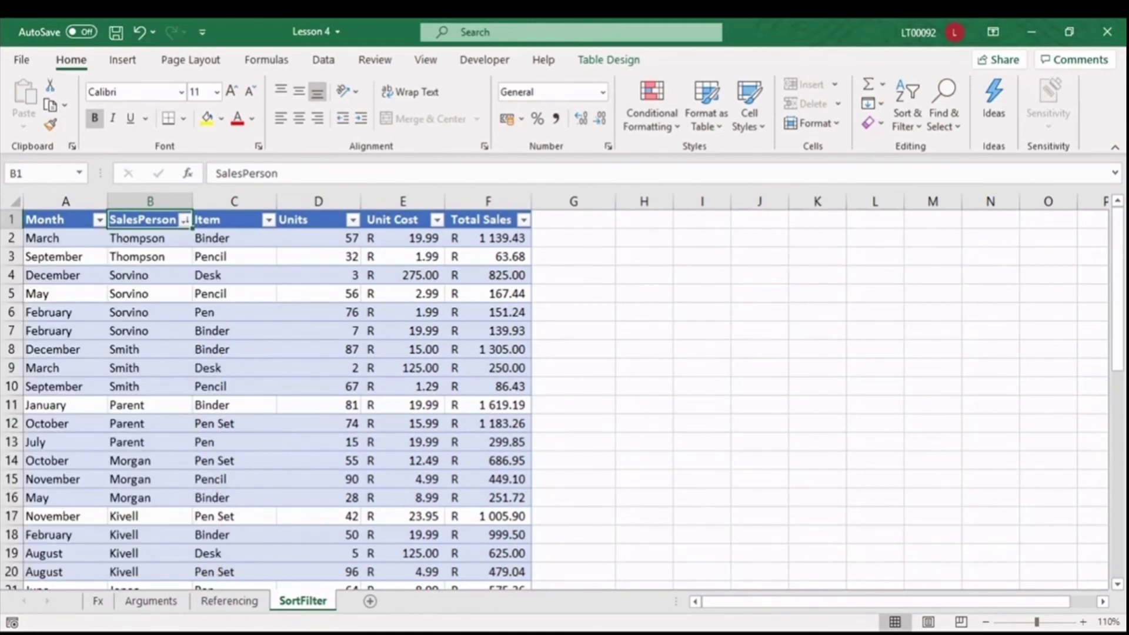
# Sort the table by Total Sales from largest to smallest.
pyautogui.click(523, 219)
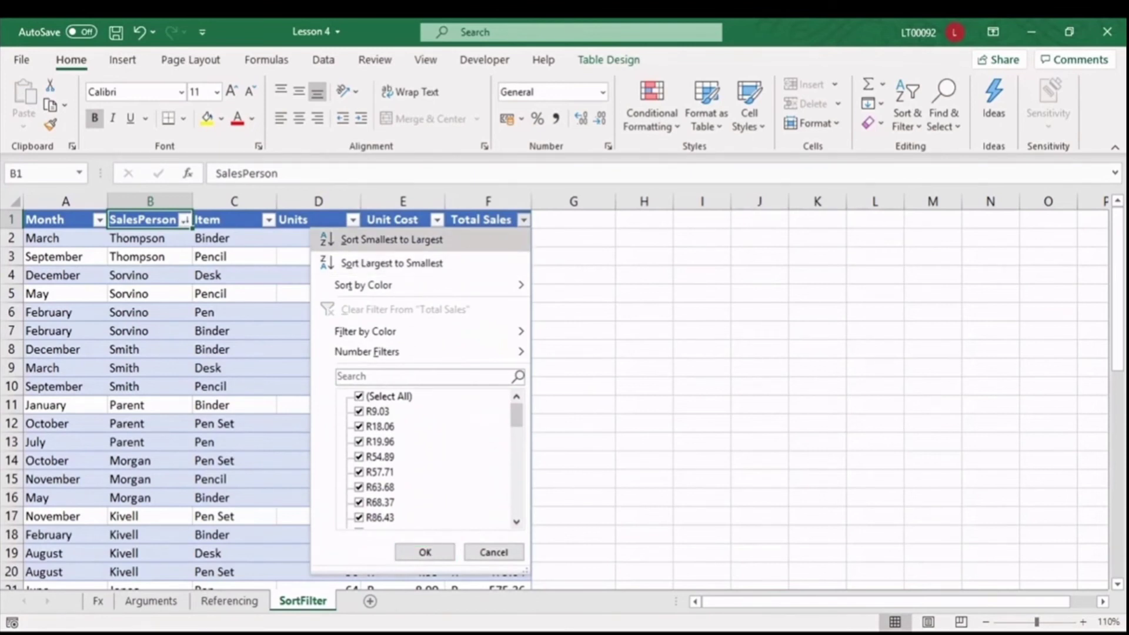
pyautogui.click(391, 262)
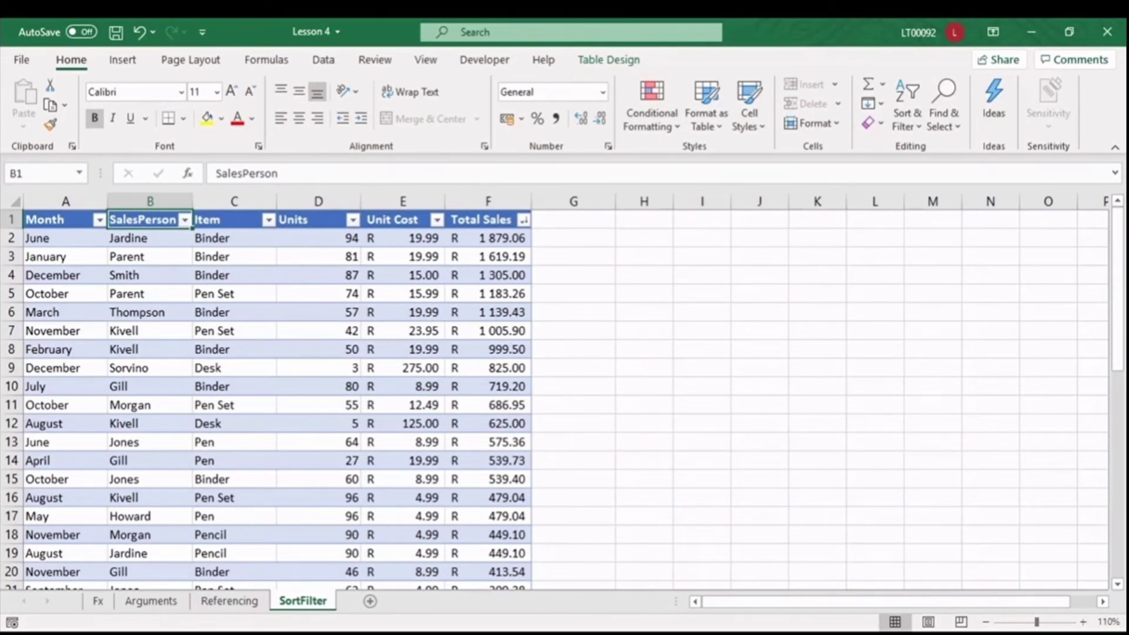
# Filter the Month column to show only January.
pyautogui.click(98, 219)
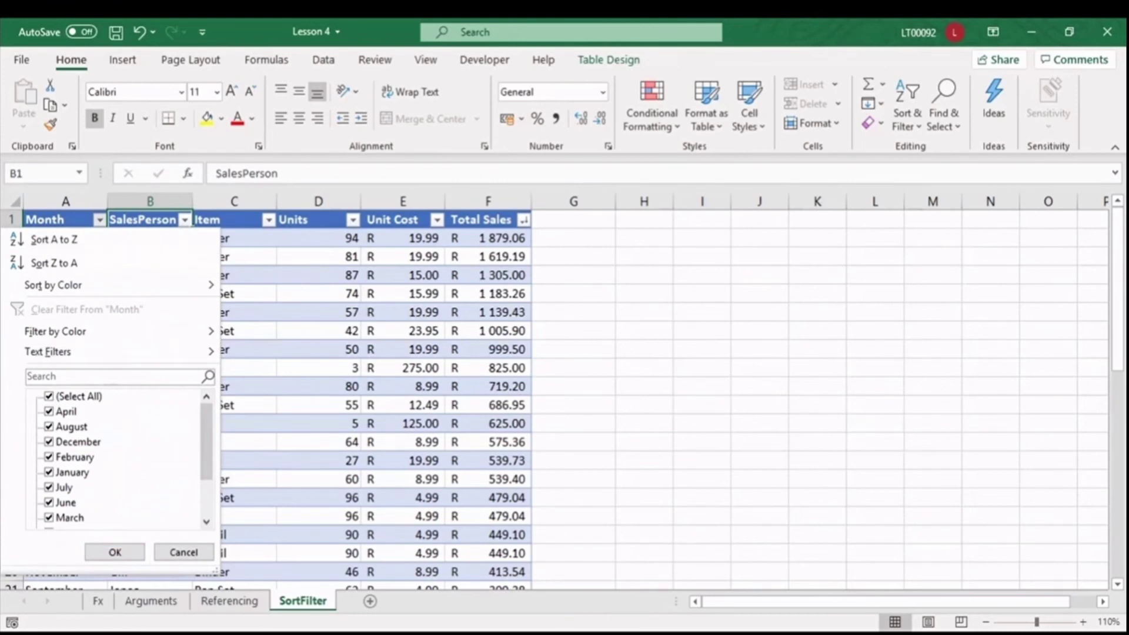
pyautogui.click(49, 397)
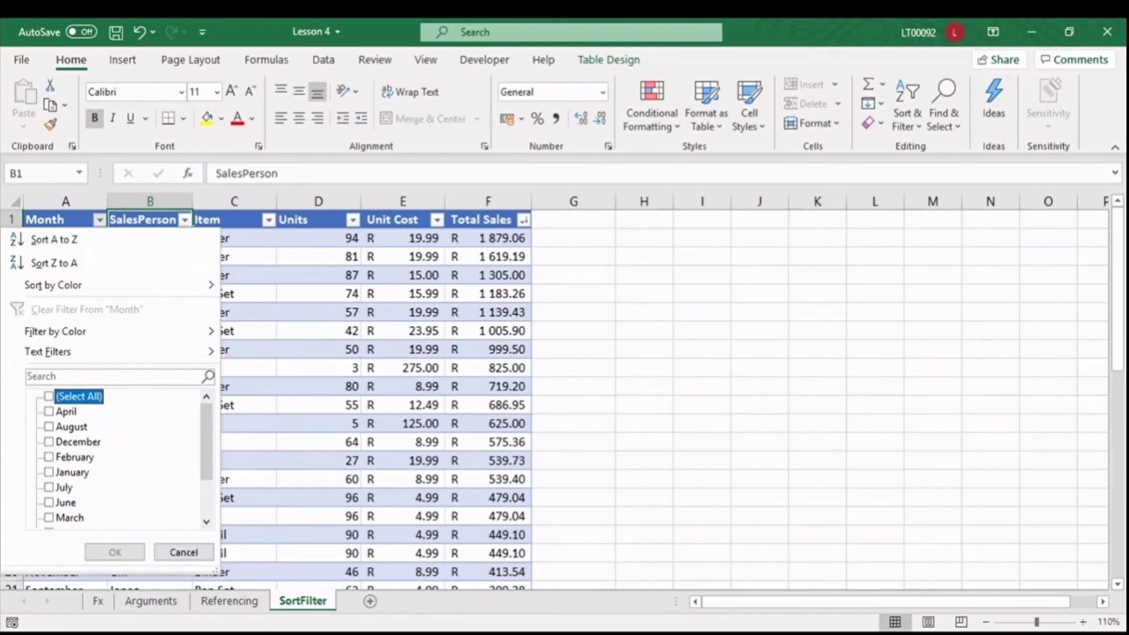
pyautogui.click(49, 472)
pyautogui.click(115, 552)
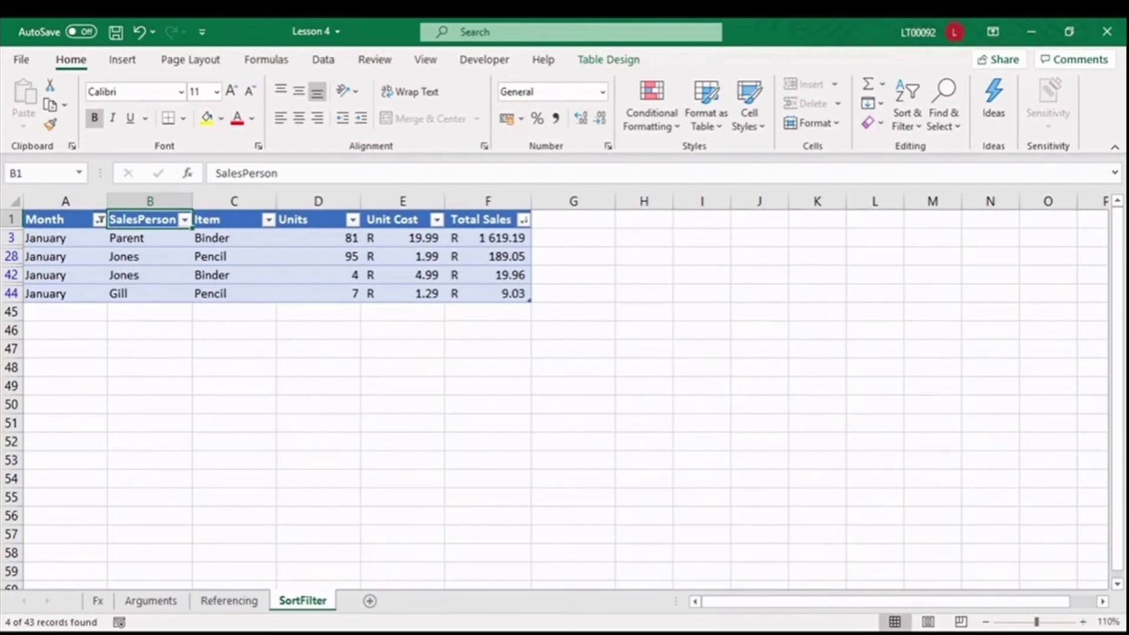
# Change the Month filter to show only December instead of January.
pyautogui.click(65, 237)
pyautogui.click(100, 219)
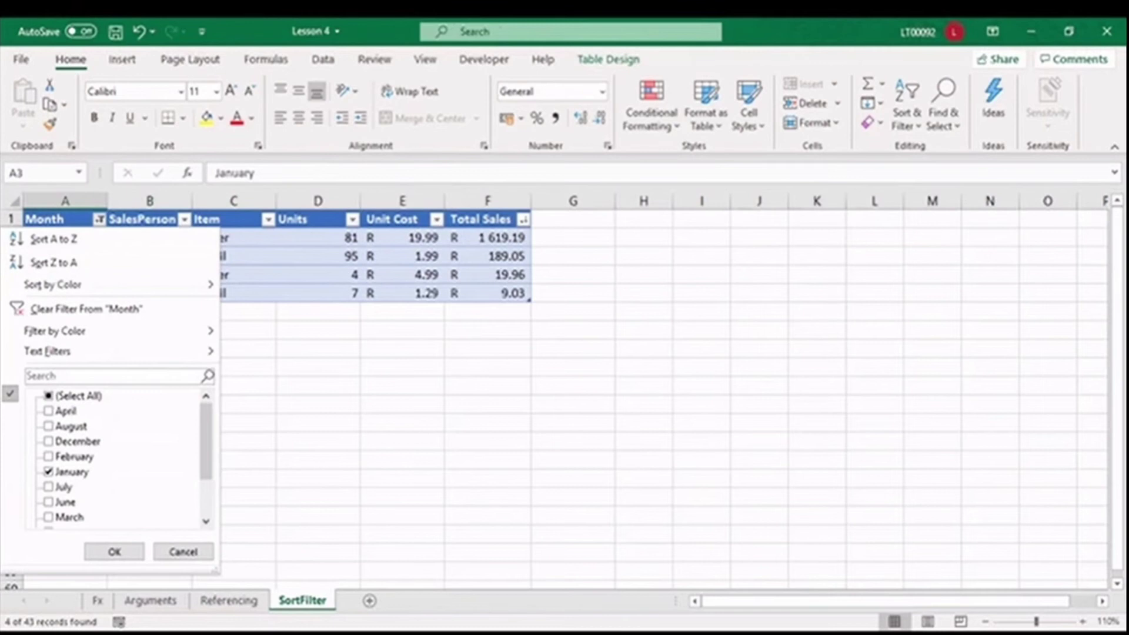
pyautogui.click(48, 441)
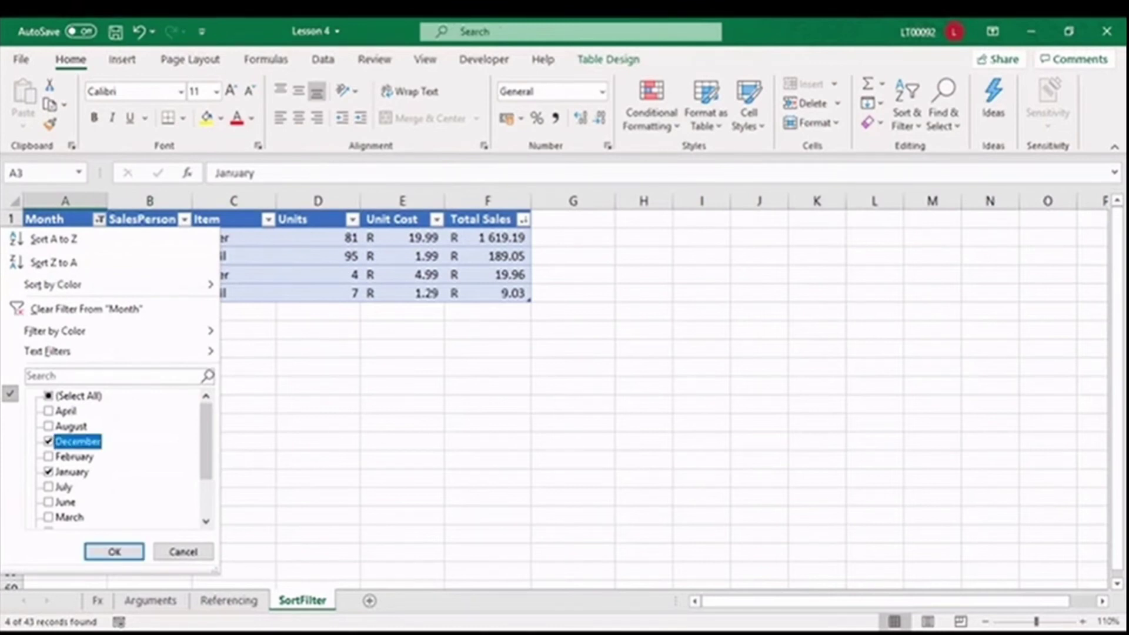
pyautogui.click(48, 472)
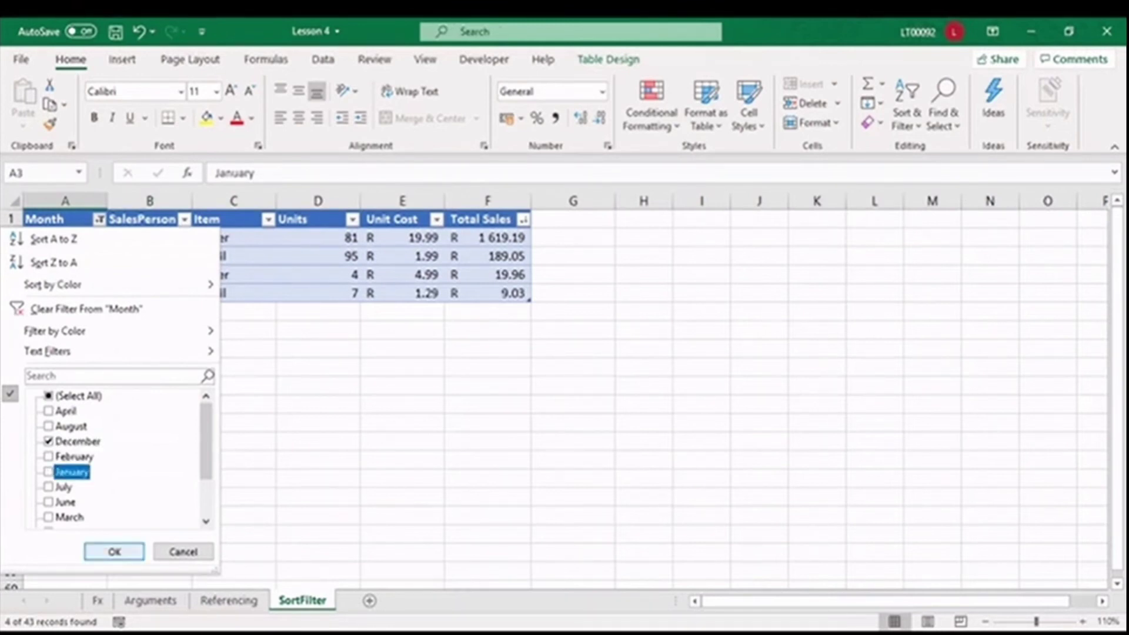
pyautogui.click(114, 552)
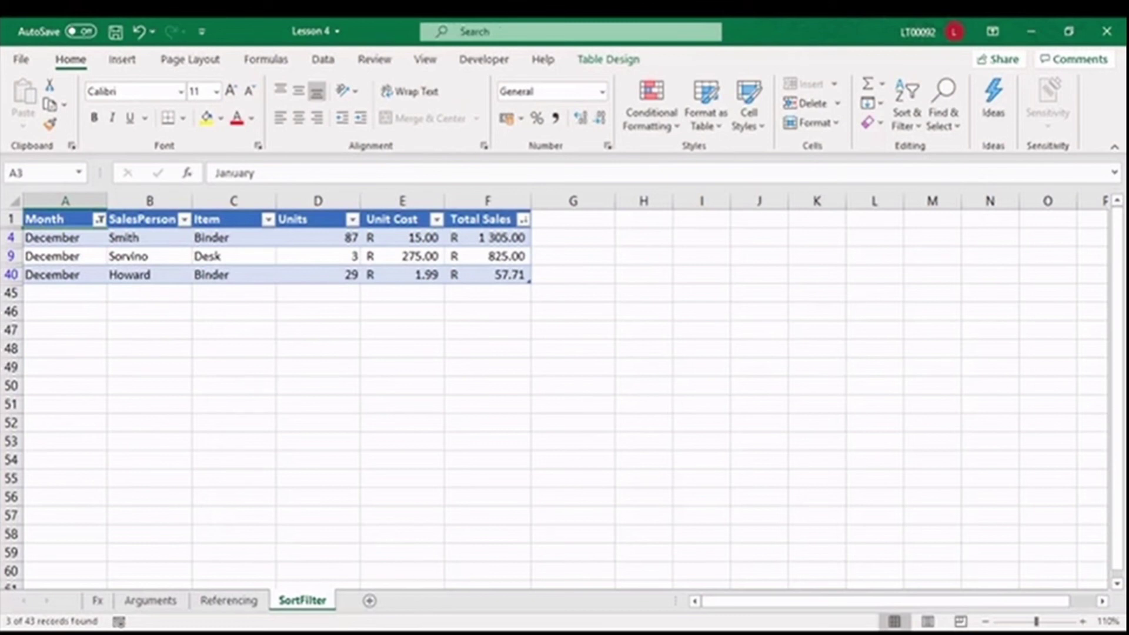
# Filter the Month column to show only November by searching for "november" in its filter options.
pyautogui.hotkey('alt', 'shift', 'Down')
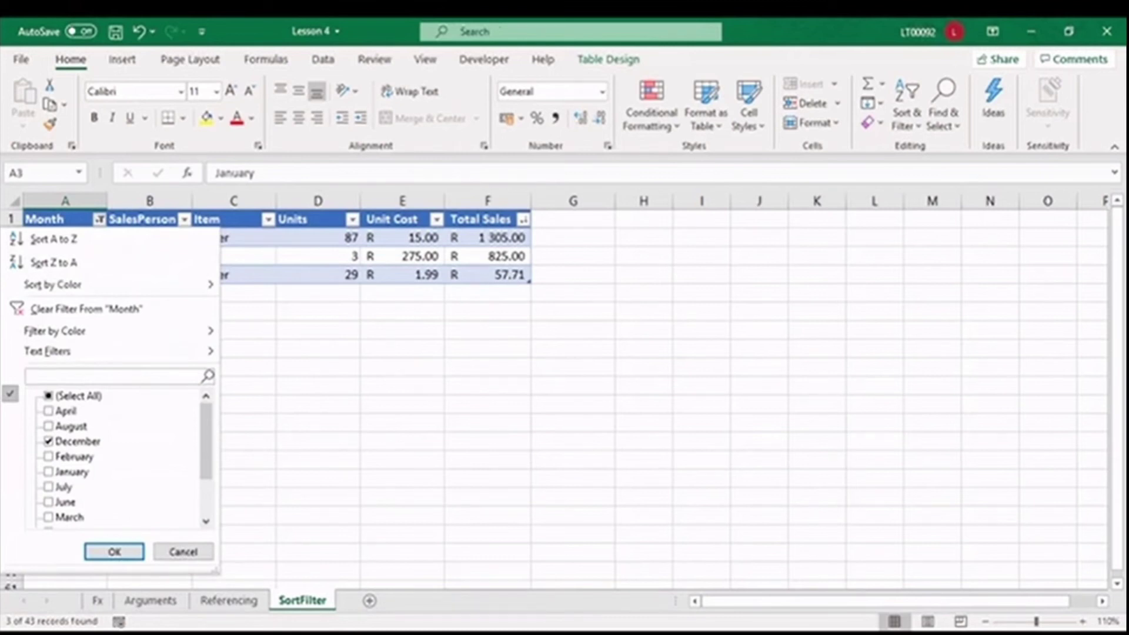
pyautogui.write('no')
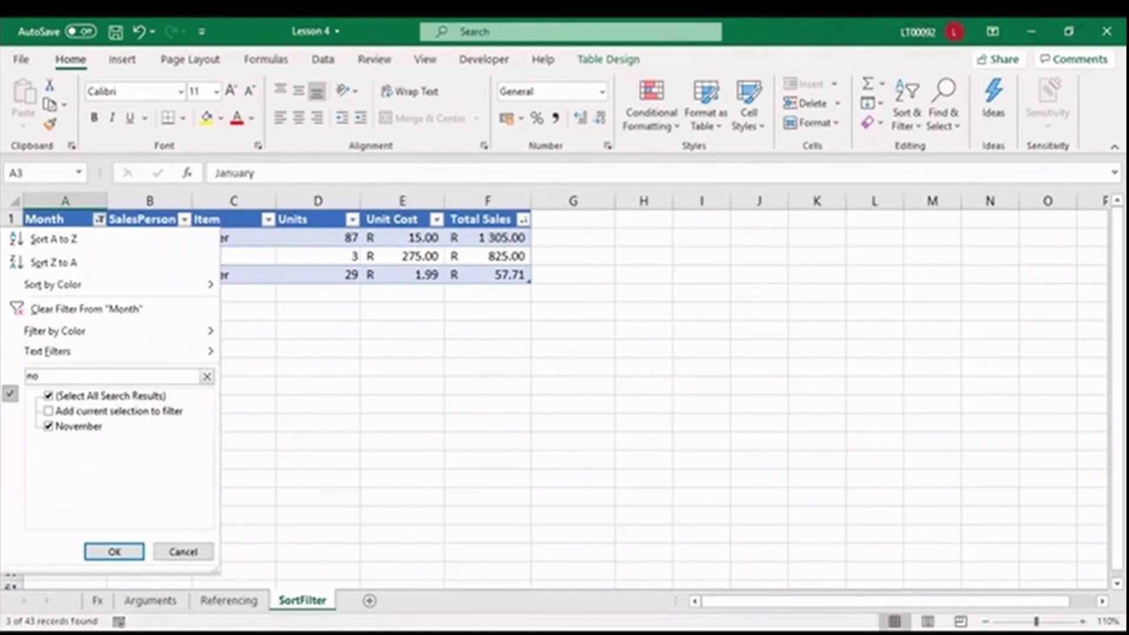
pyautogui.write('vember')
pyautogui.click(115, 551)
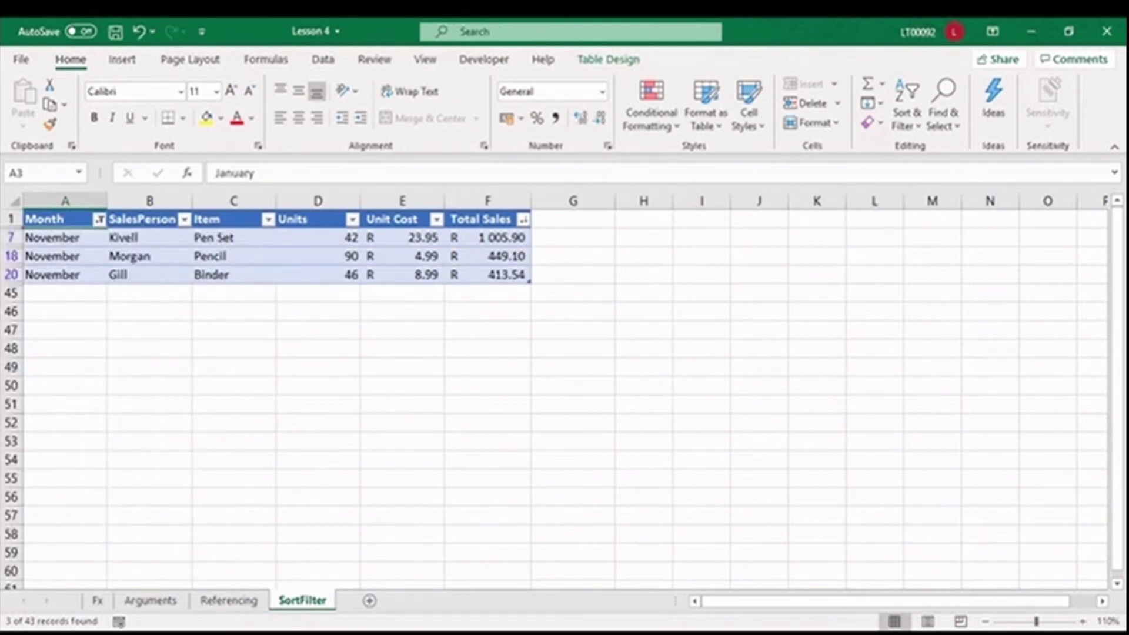
# Enlarge the Month column's filter list to view all the months, and close it without changing the filter.
pyautogui.click(99, 219)
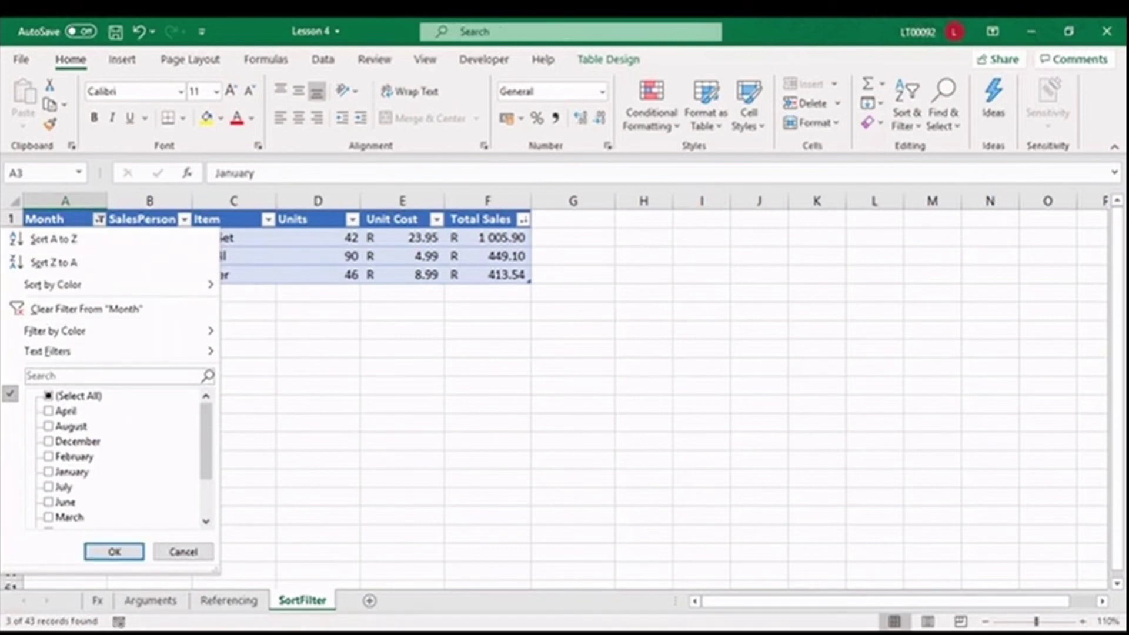
pyautogui.moveTo(215, 568); pyautogui.dragTo(360, 633)
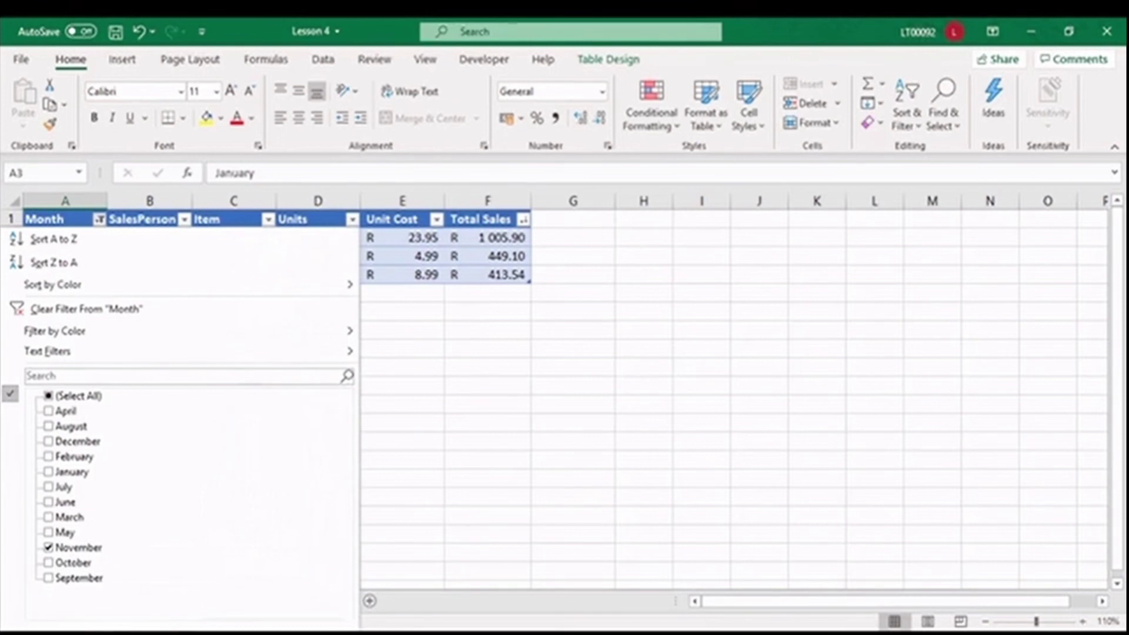
pyautogui.press('Escape')
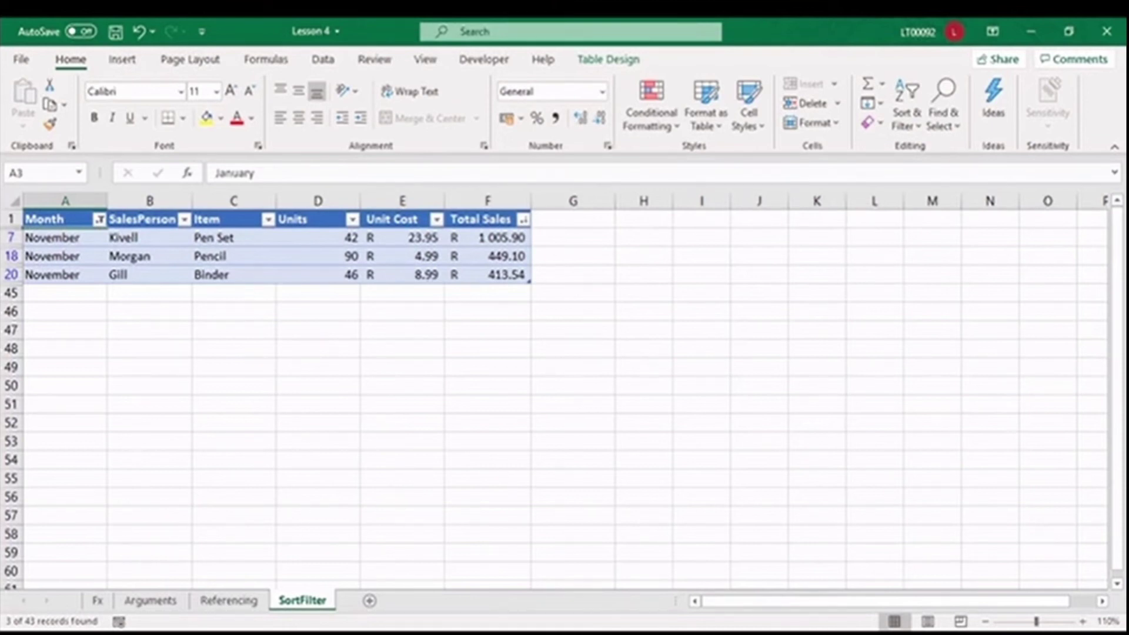
# Clear the Month filter from the sales table and turn off the table's filter buttons.
pyautogui.click(906, 109)
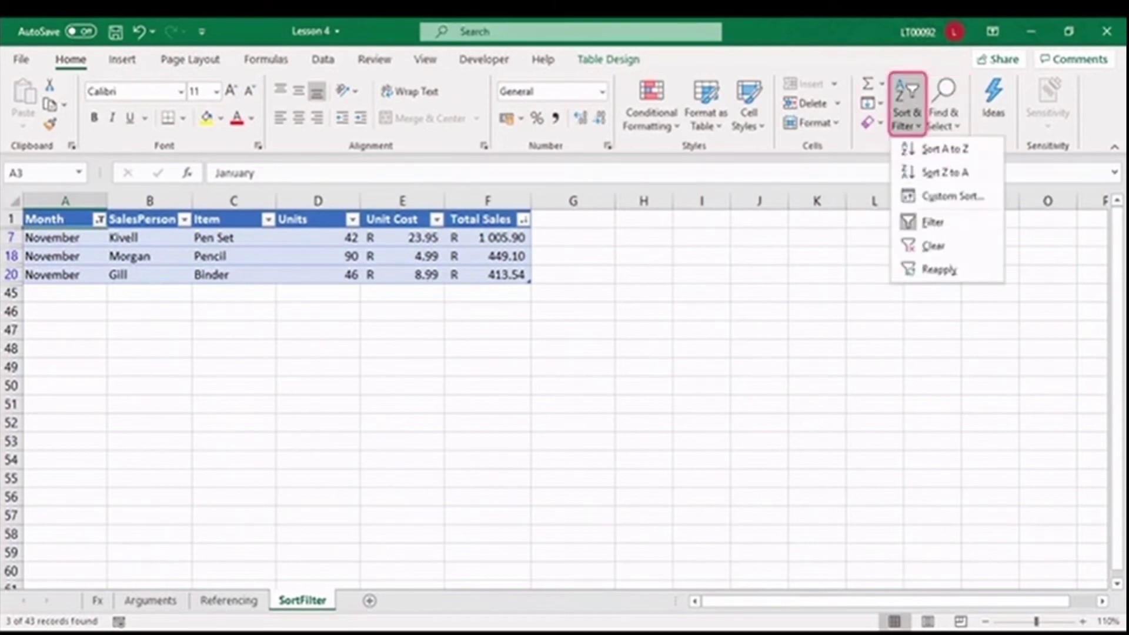
pyautogui.click(933, 246)
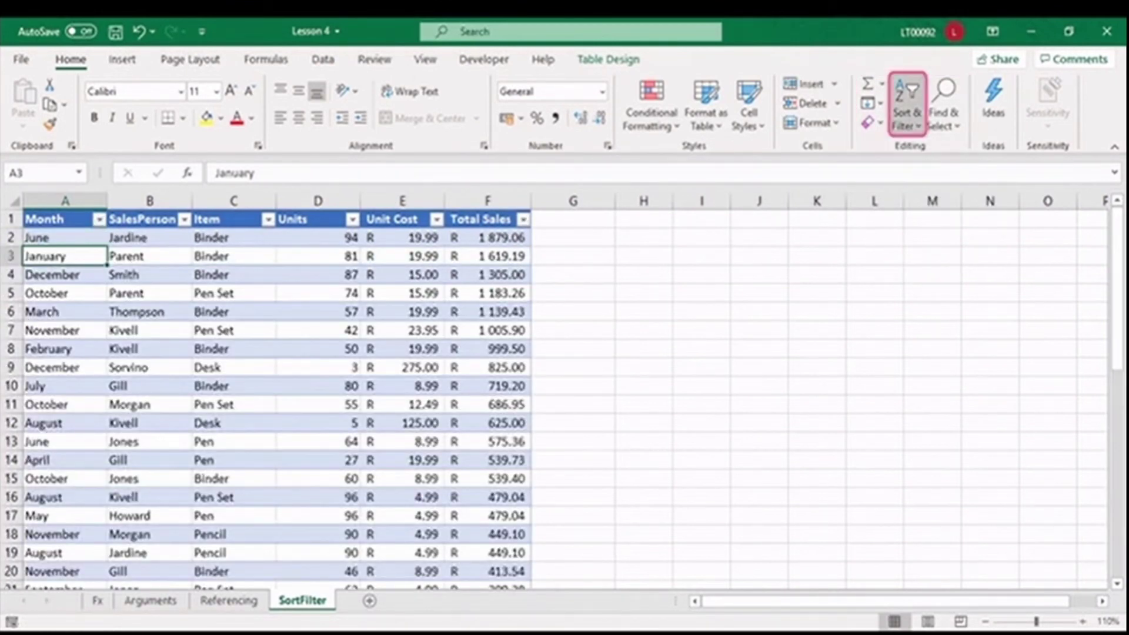
pyautogui.click(906, 106)
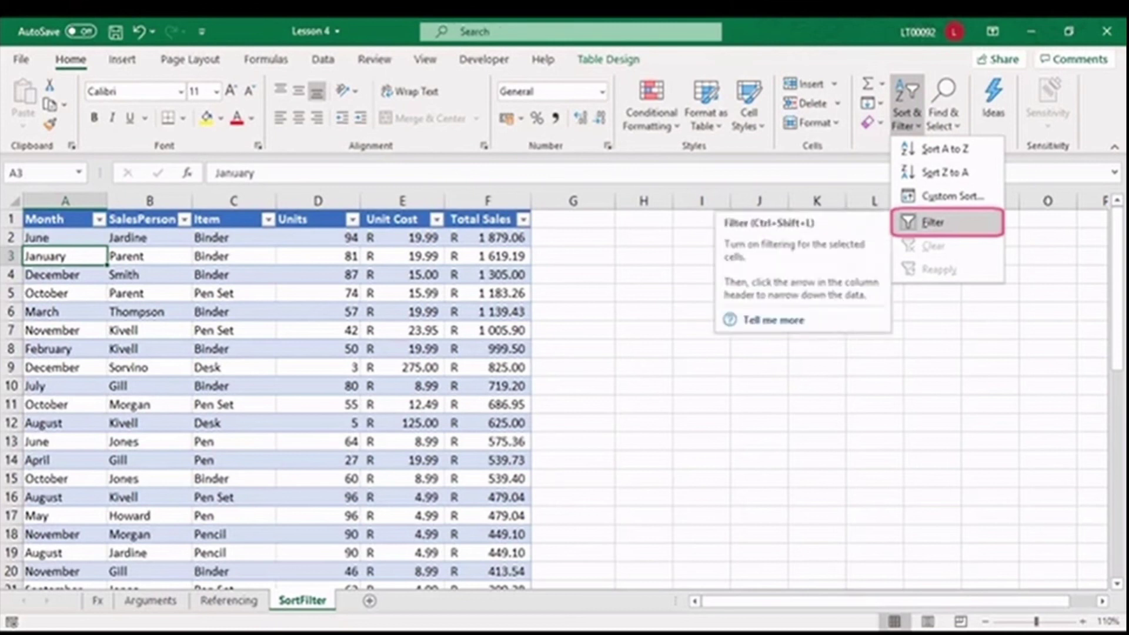
pyautogui.click(932, 222)
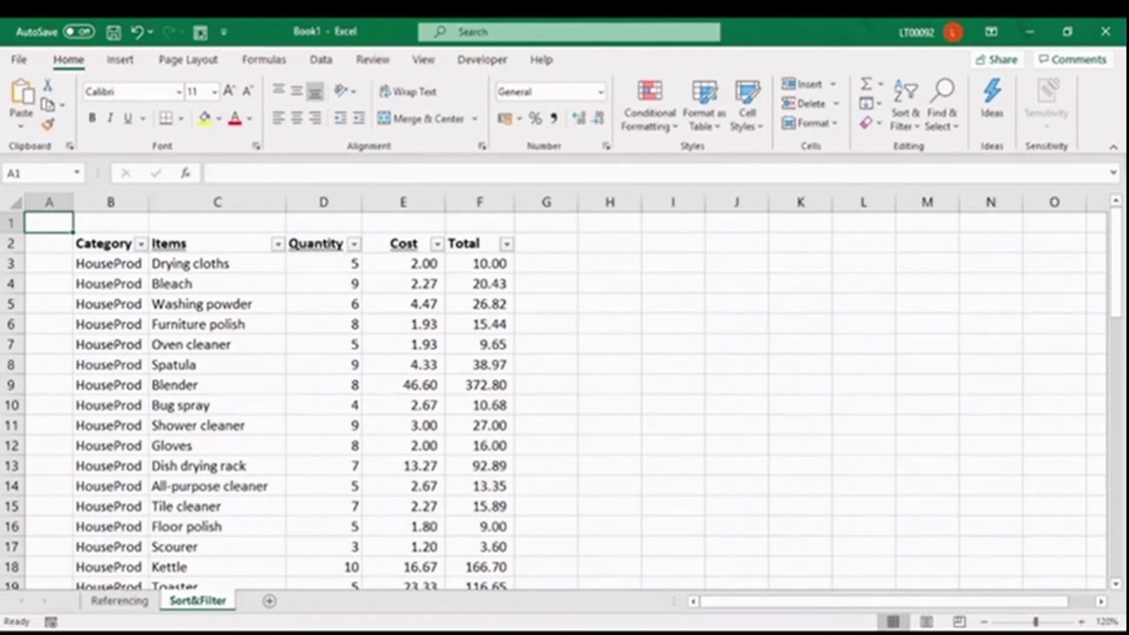
# Turn the filter buttons off and on again for the list on the Sort&Filter sheet of Book1.
pyautogui.hotkey('ctrl', 'shift', 'l')
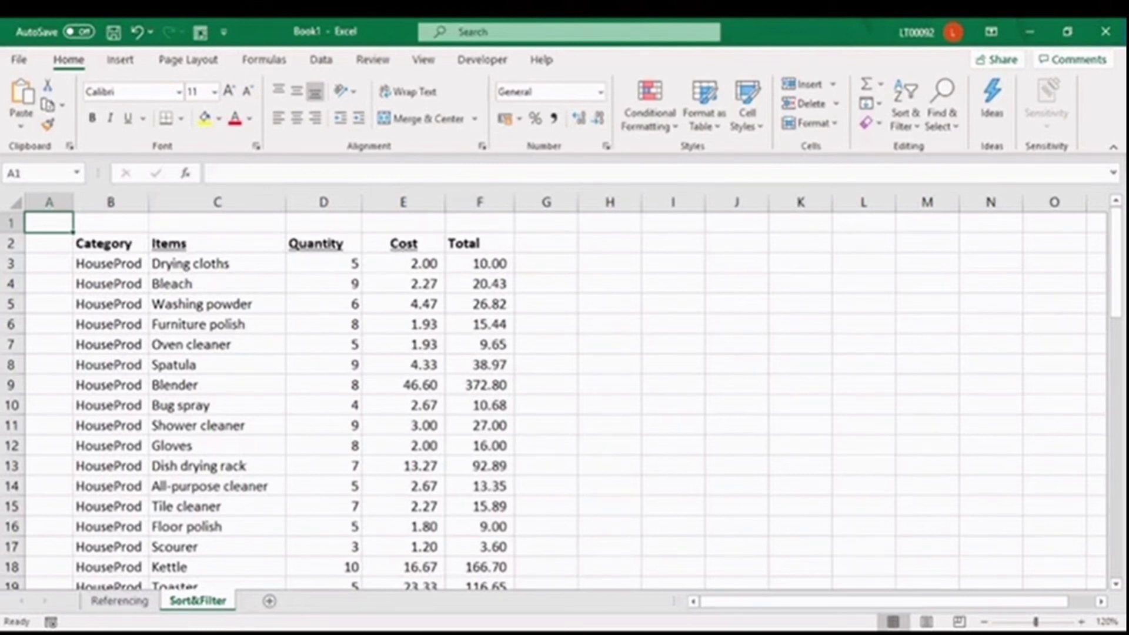
pyautogui.hotkey('ctrl', 'shift', 'l')
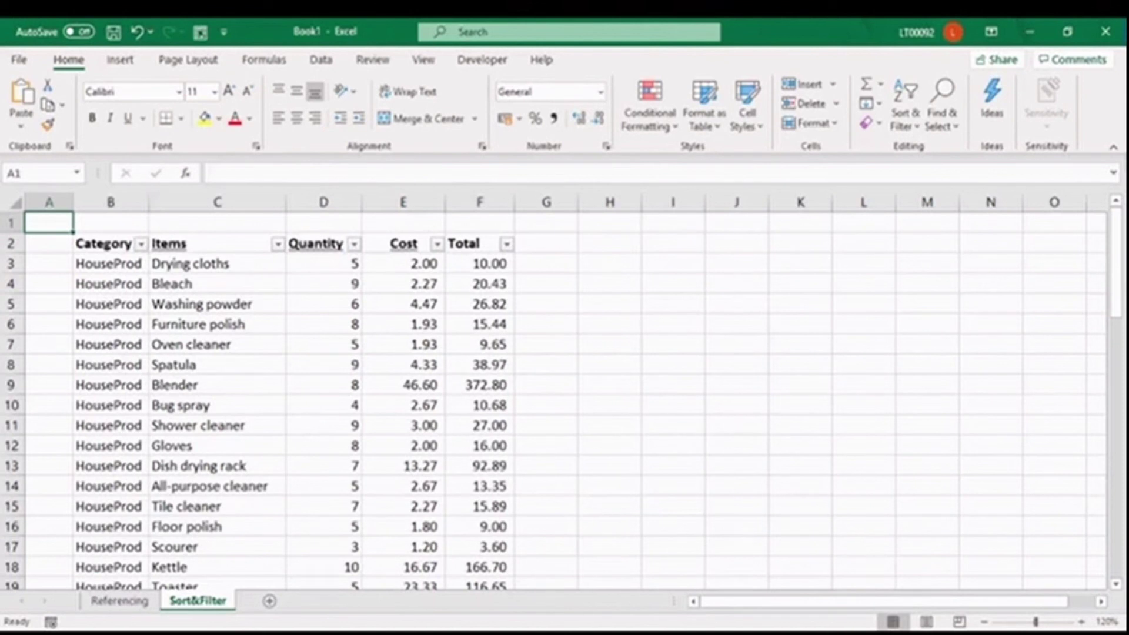
# Select the header cells B2:F2, and filter the Category column to show only Groceries.
pyautogui.press('Down')
pyautogui.hotkey('shift', 'Right')
pyautogui.moveTo(109, 244); pyautogui.dragTo(479, 243)
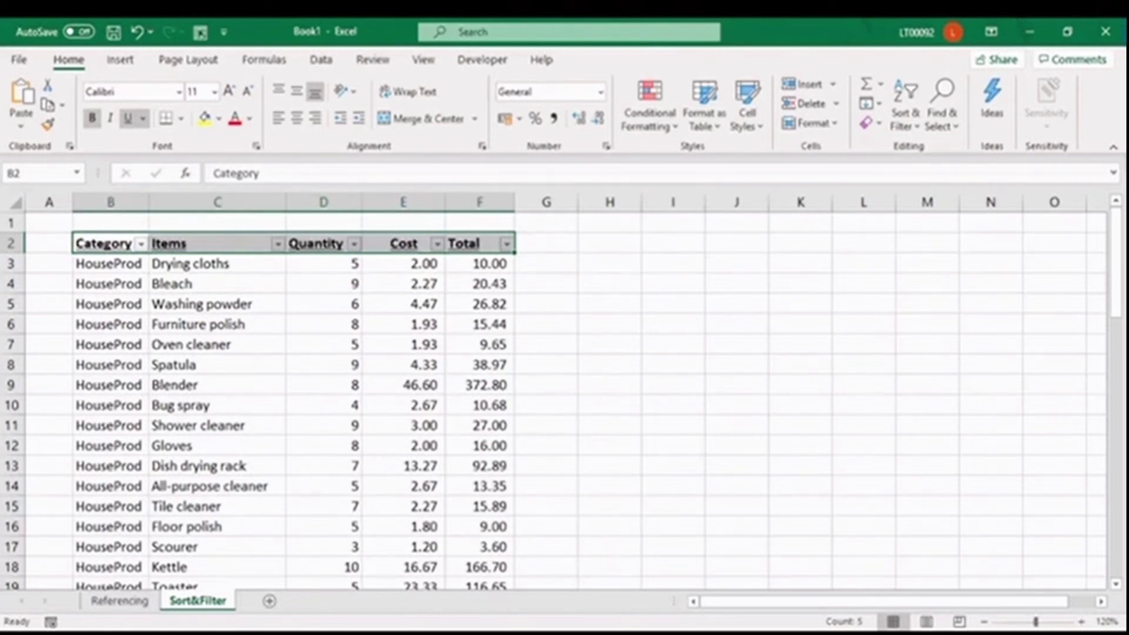
pyautogui.click(104, 243)
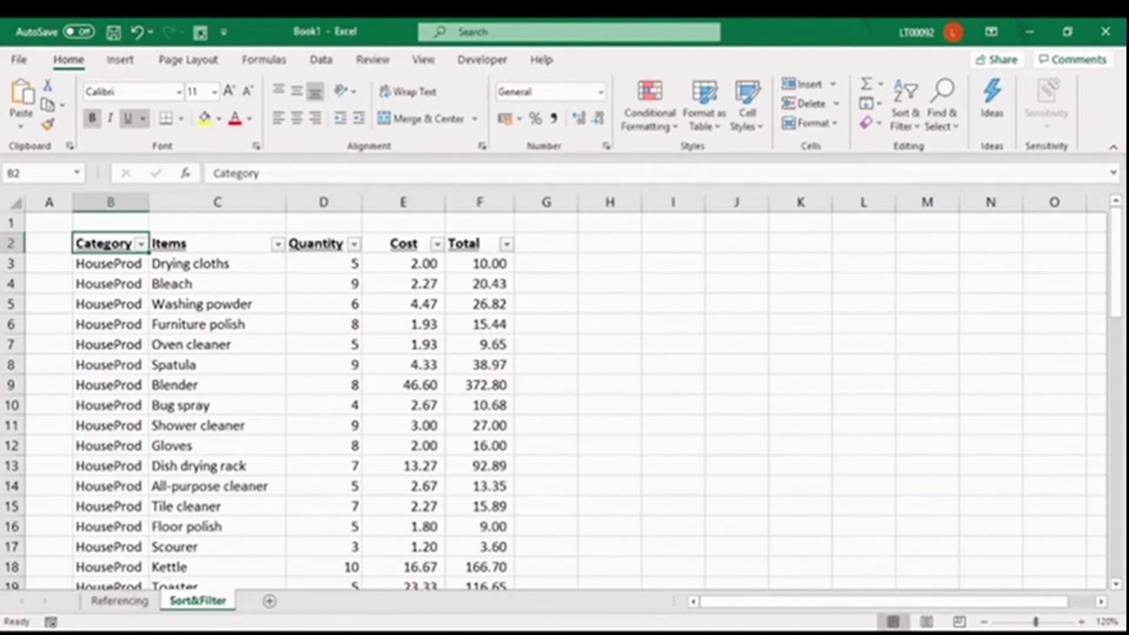
pyautogui.hotkey('alt', 'Down')
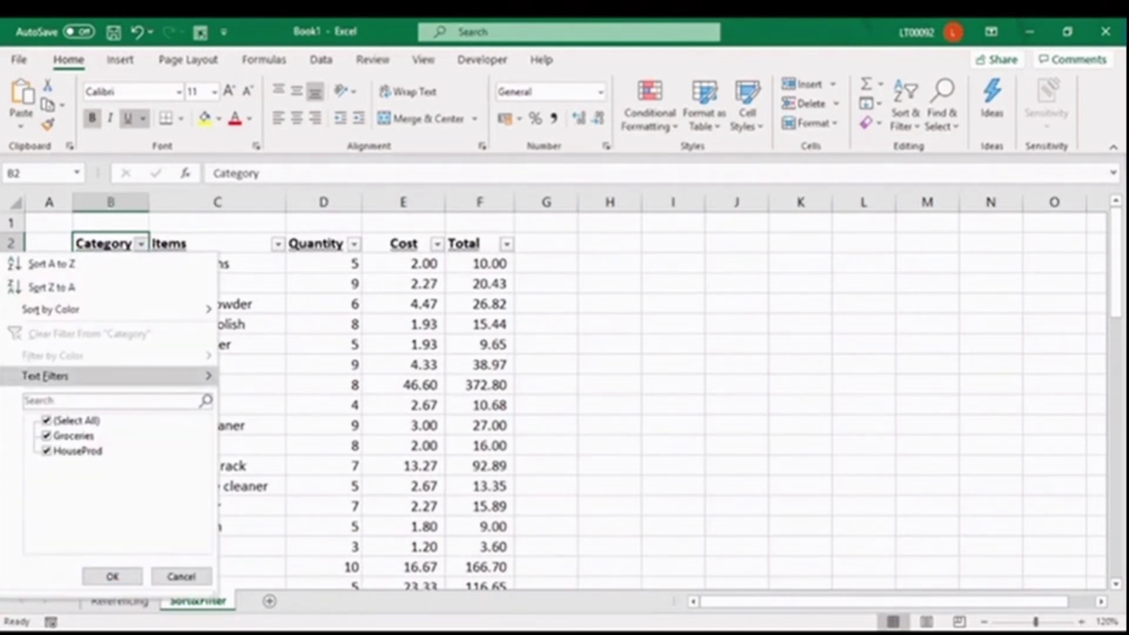
pyautogui.click(46, 451)
pyautogui.press('Return')
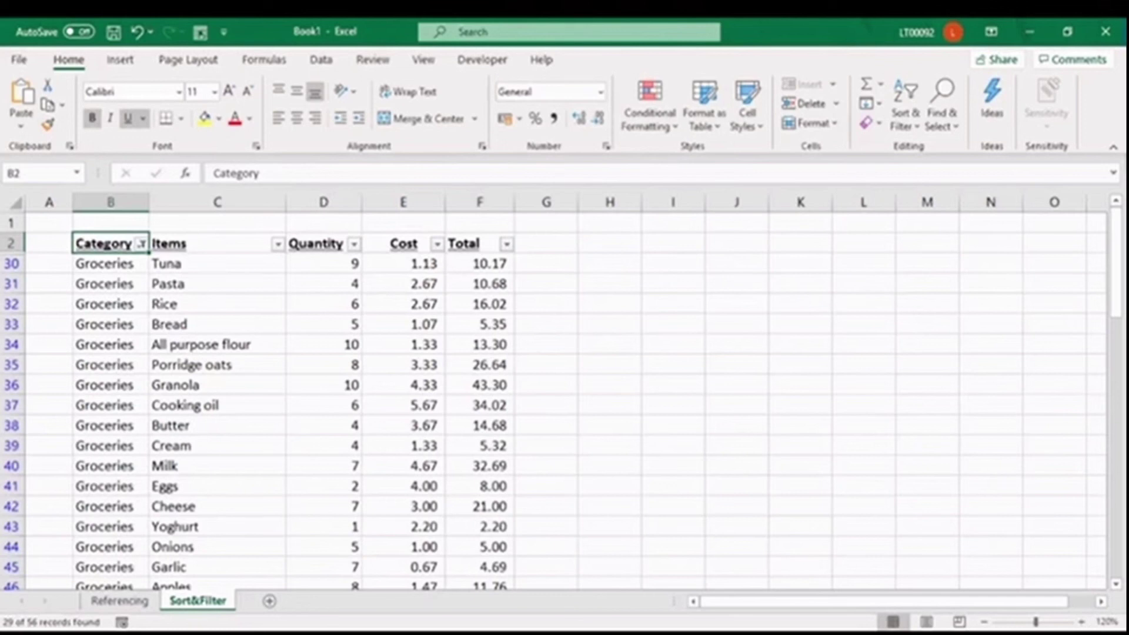
# Select rows 2 through 30 across the hidden rows, and set the Category filter back to all categories.
pyautogui.moveTo(12, 243); pyautogui.dragTo(12, 265)
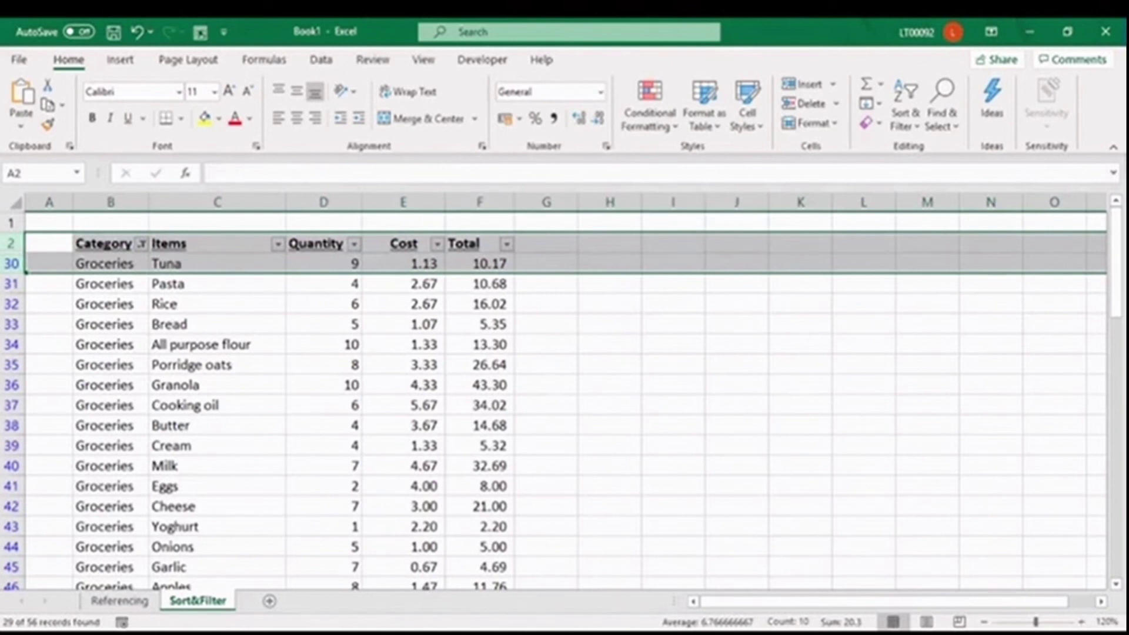
pyautogui.click(141, 243)
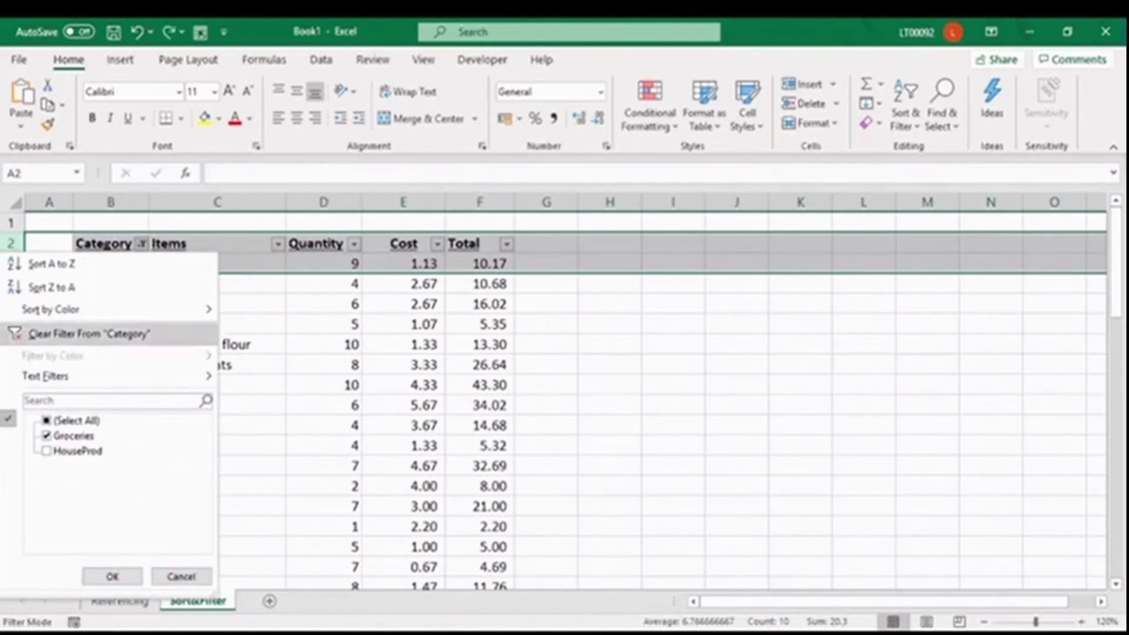
pyautogui.click(68, 420)
pyautogui.click(112, 576)
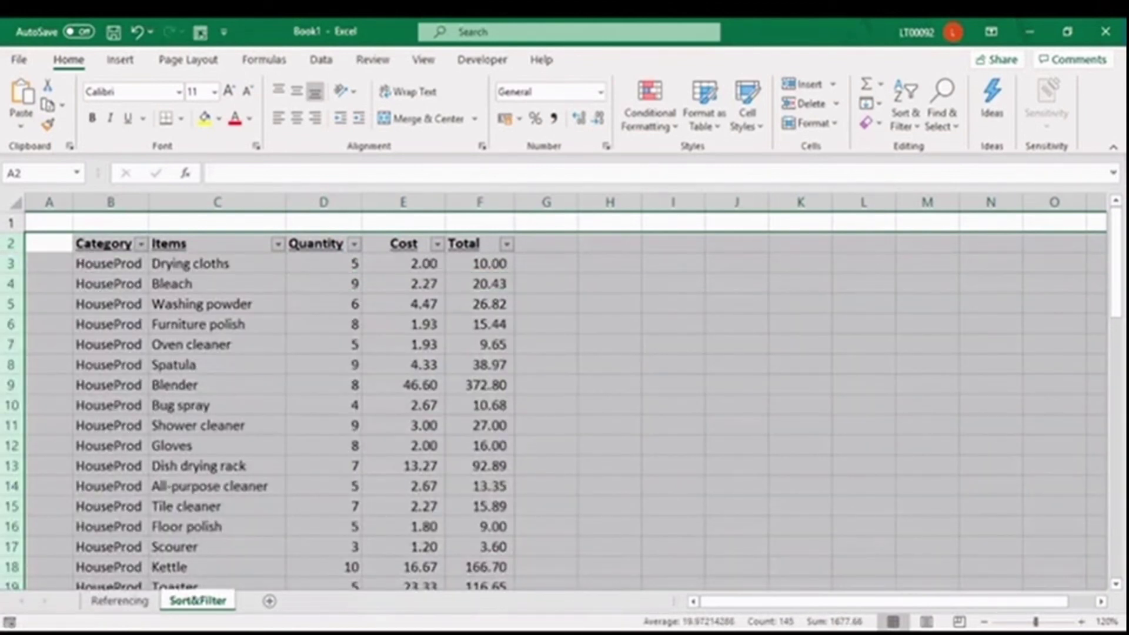
pyautogui.moveTo(50, 243)
pyautogui.mouseDown()
pyautogui.moveTo(89, 262)
pyautogui.moveTo(49, 243)
pyautogui.mouseUp()
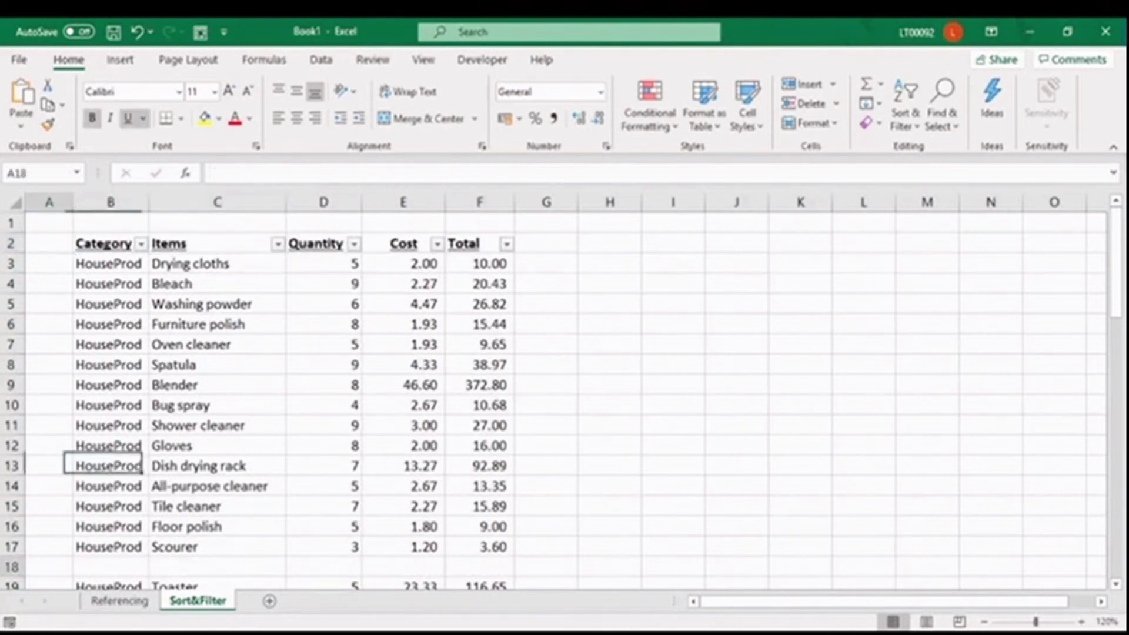
# Empty the Kettle row (row 18), and check which categories the Category filter offers.
pyautogui.click(49, 566)
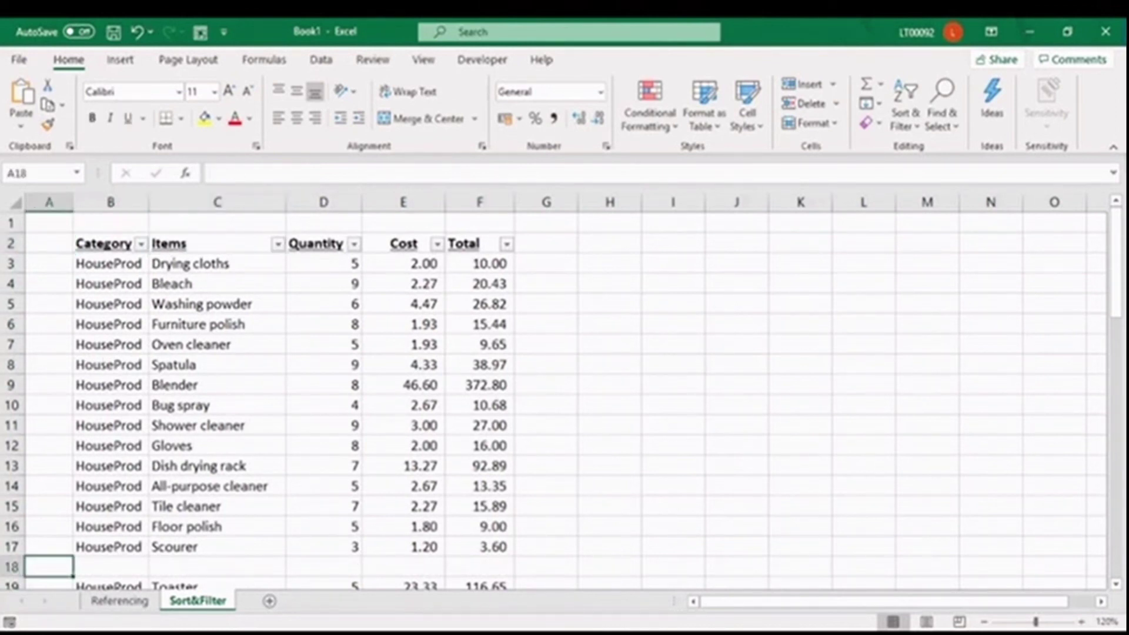
pyautogui.click(141, 244)
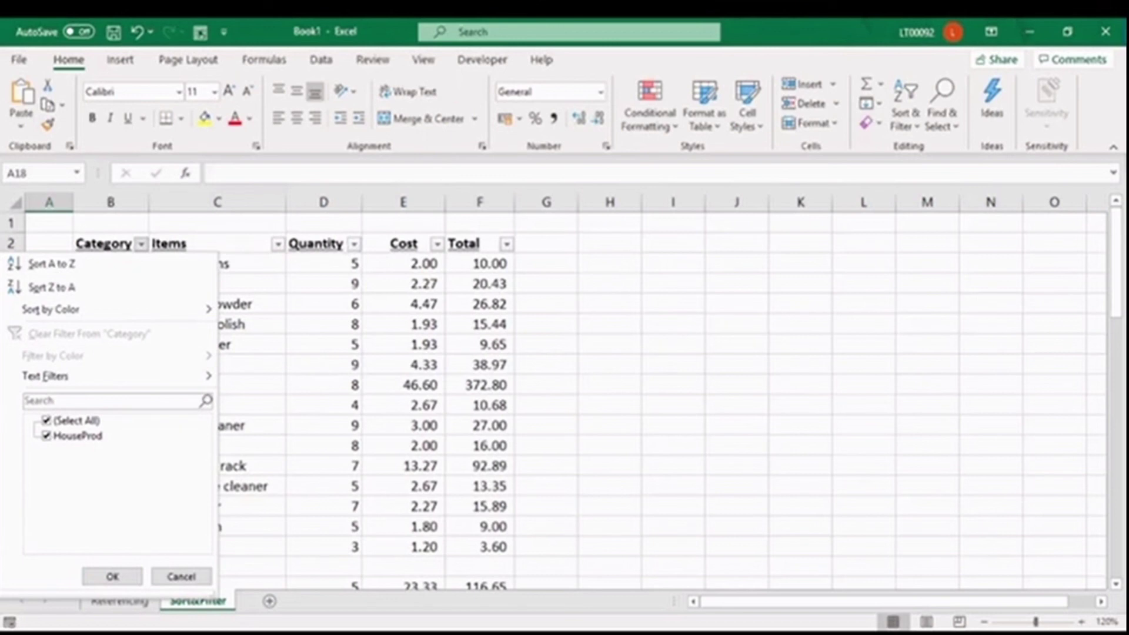
pyautogui.click(111, 576)
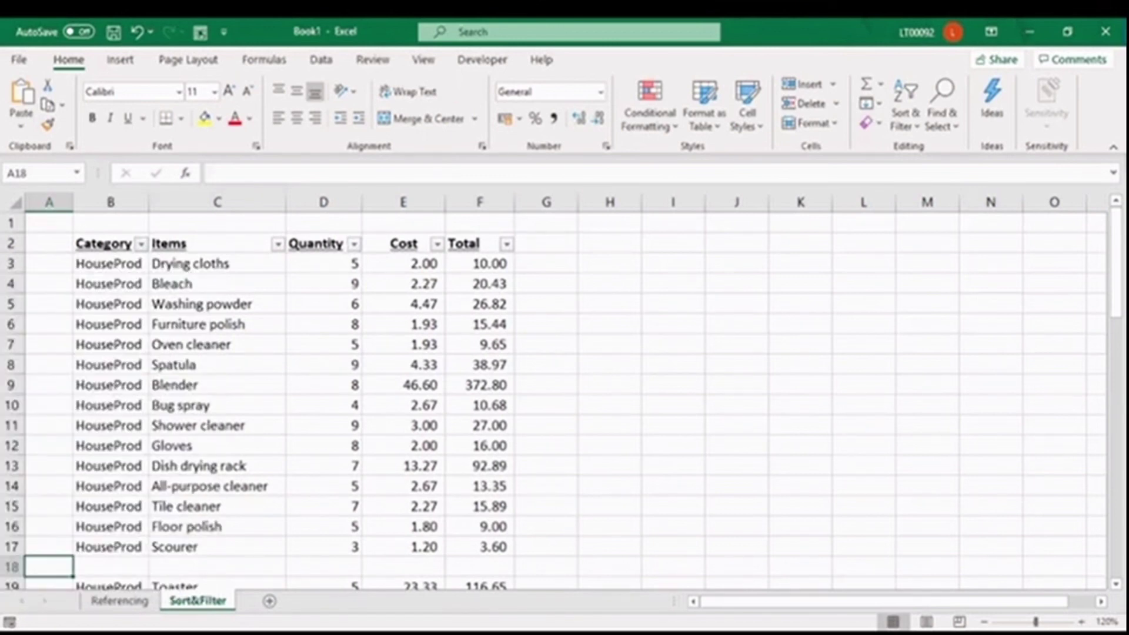
# Delete the blank row 18, and check the categories offered by the Category filter again.
pyautogui.hotkey('shift', 'space')
pyautogui.rightClick(13, 569)
pyautogui.click(68, 433)
pyautogui.click(110, 385)
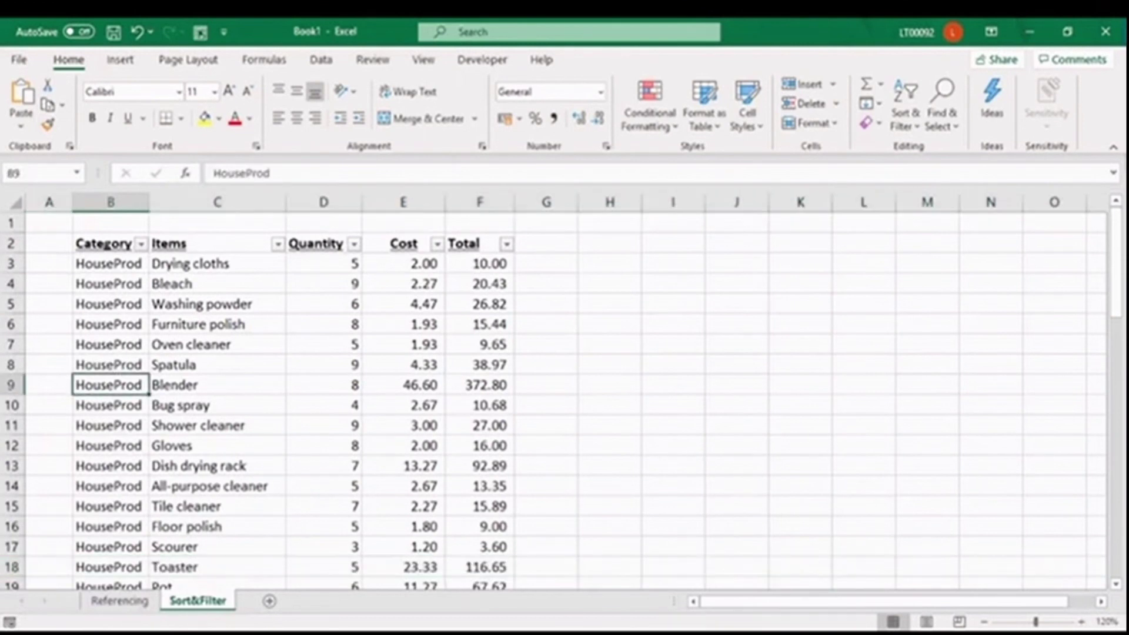
pyautogui.click(140, 243)
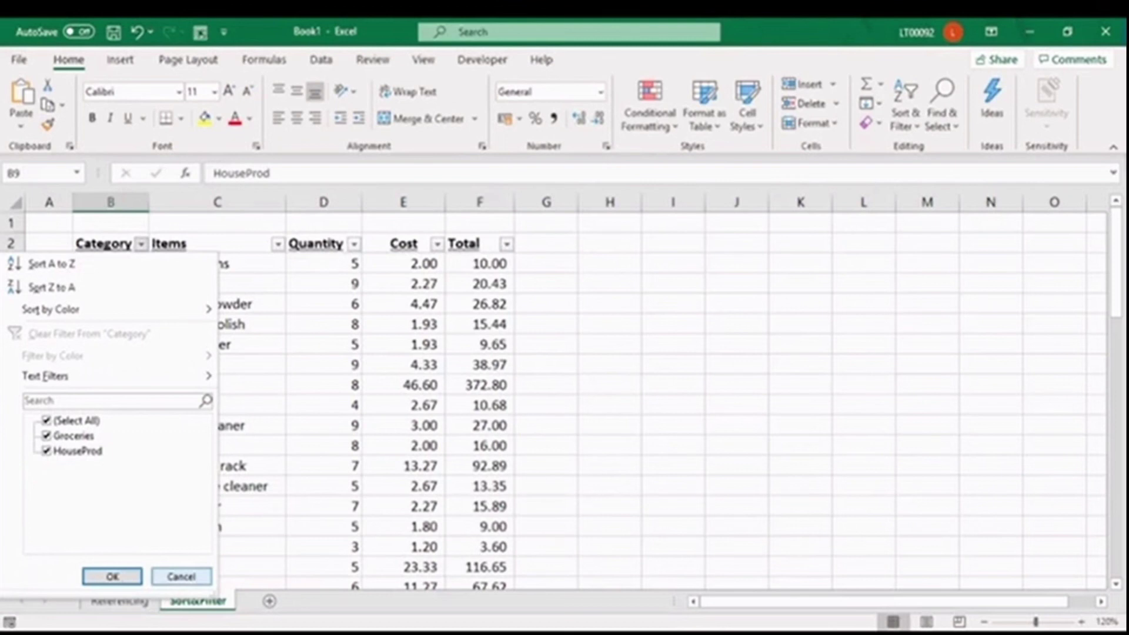
pyautogui.click(181, 576)
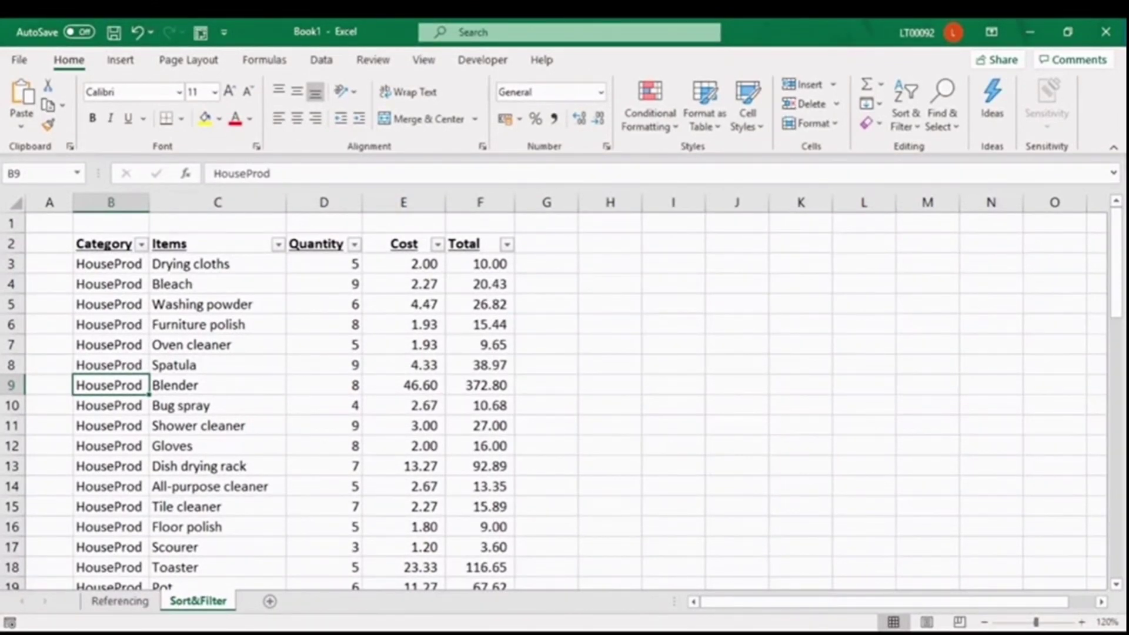
# Examine the extent of the list by going through its corner cells B3, F3, F57 and B57 back to the Category header.
pyautogui.click(110, 264)
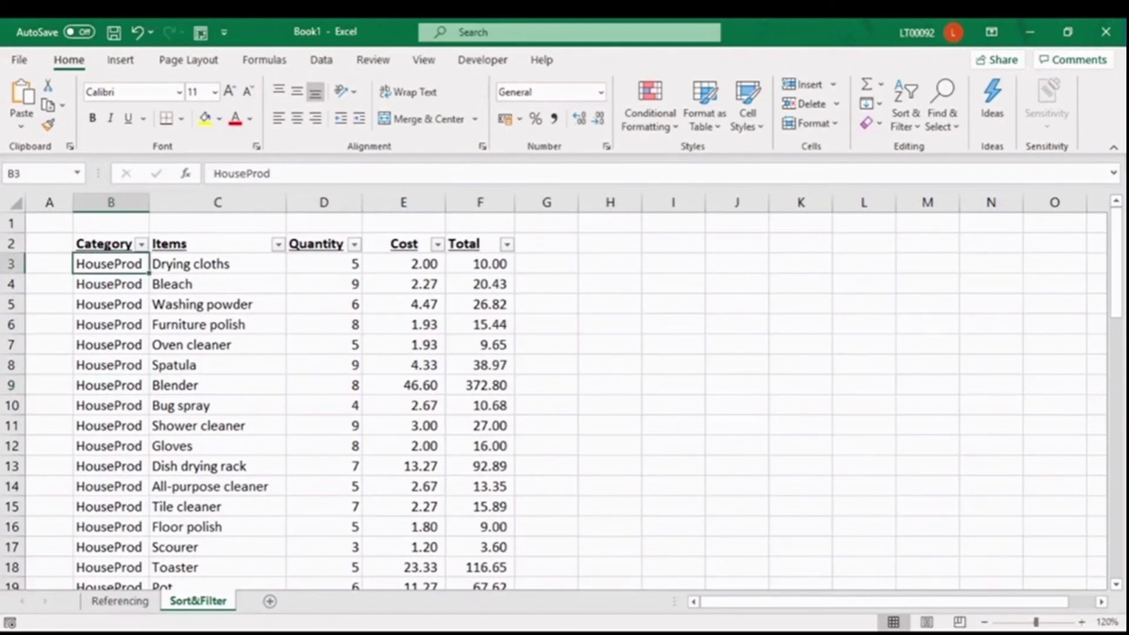
pyautogui.click(479, 263)
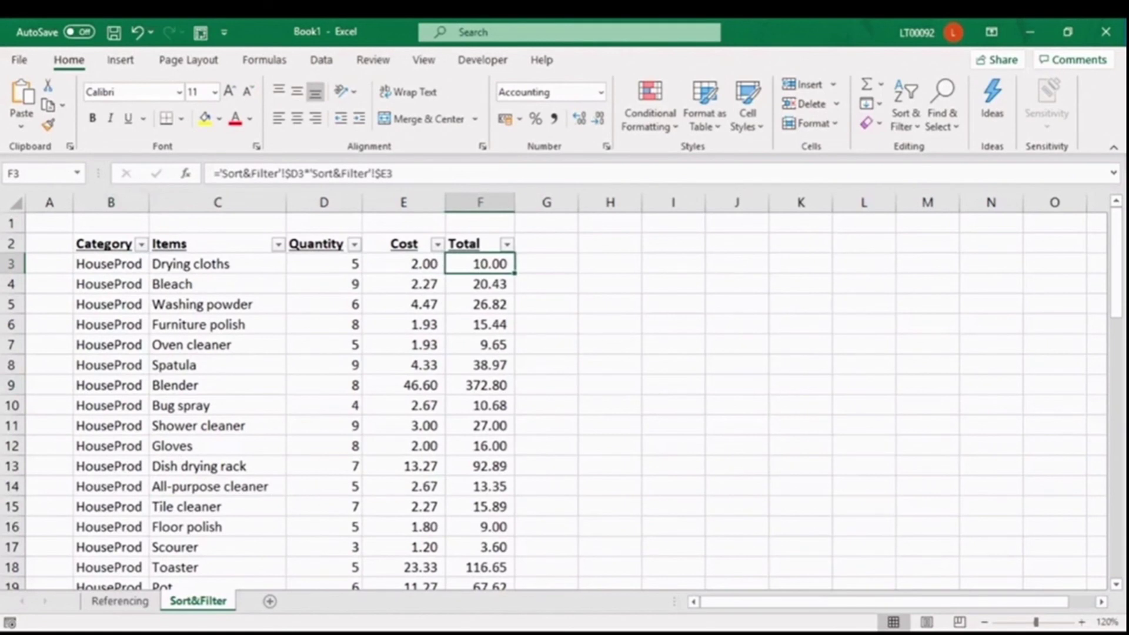
pyautogui.scroll(-1, 553, 394)
pyautogui.hotkey('ctrl', 'Down')
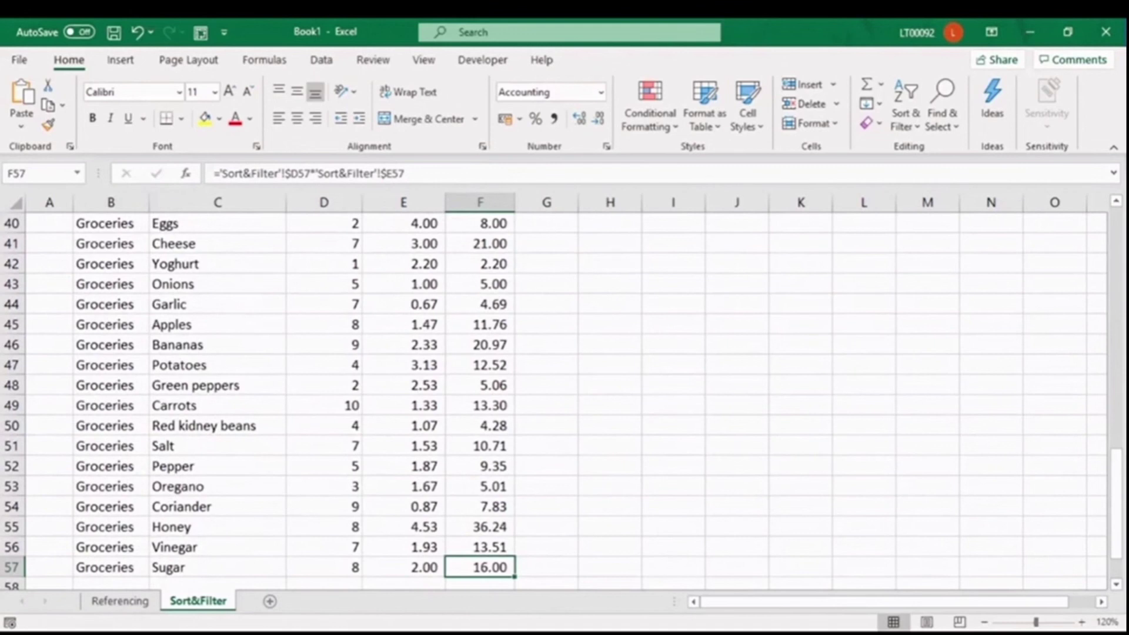
pyautogui.hotkey('ctrl', 'Left')
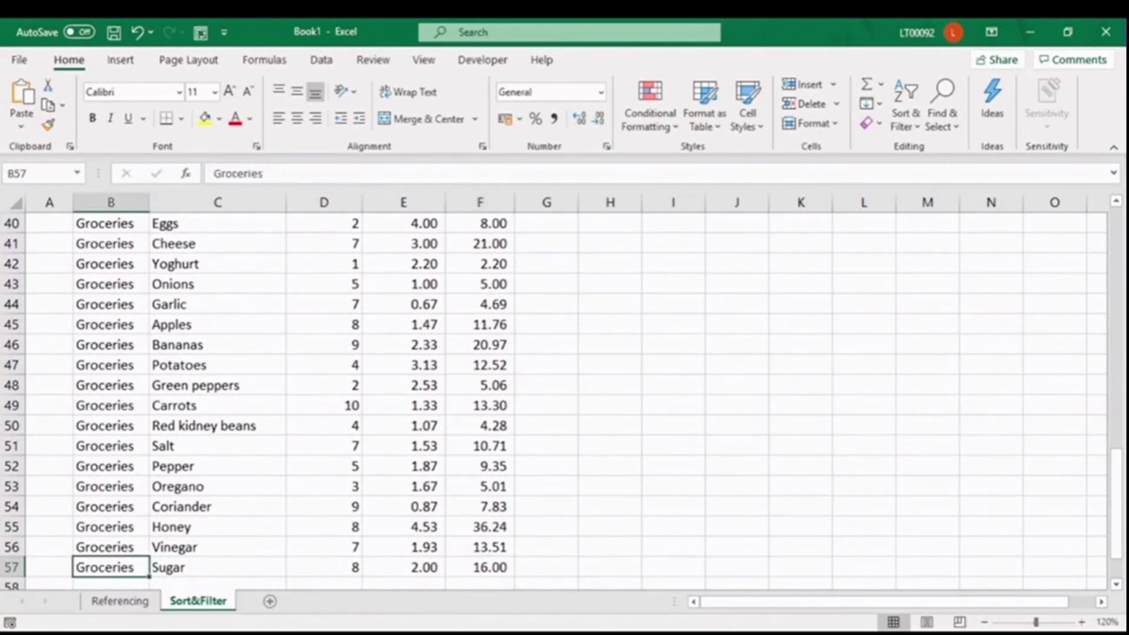
pyautogui.hotkey('ctrl', 'Up')
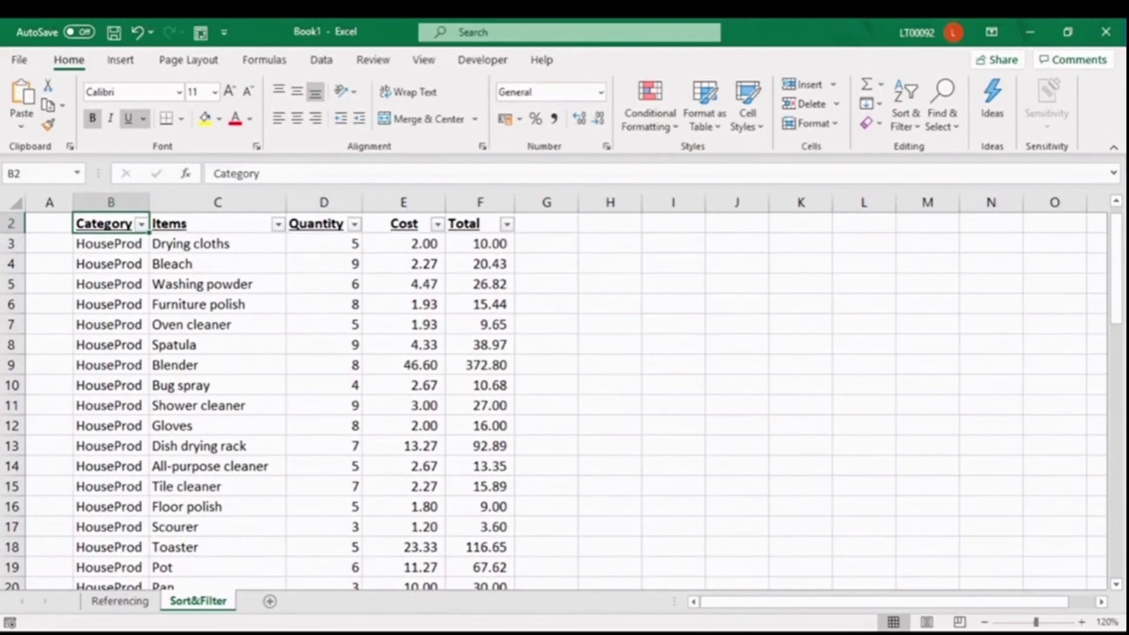
# Move the active cell through the list's data to the Gloves item in C12.
pyautogui.press('Down')
pyautogui.press('Down')
pyautogui.press('Down')
pyautogui.press('Right')
pyautogui.press('Right')
pyautogui.press('Right')
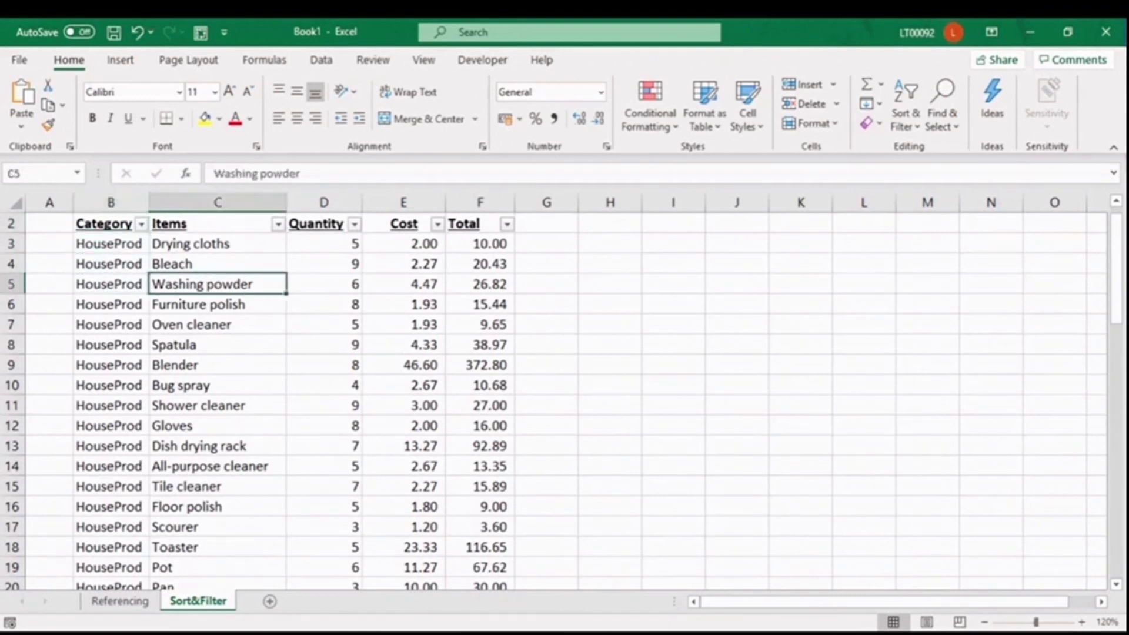
pyautogui.press('Down')
pyautogui.press('Down')
pyautogui.press('Down')
pyautogui.press('Down')
pyautogui.press('Left')
pyautogui.press('Left')
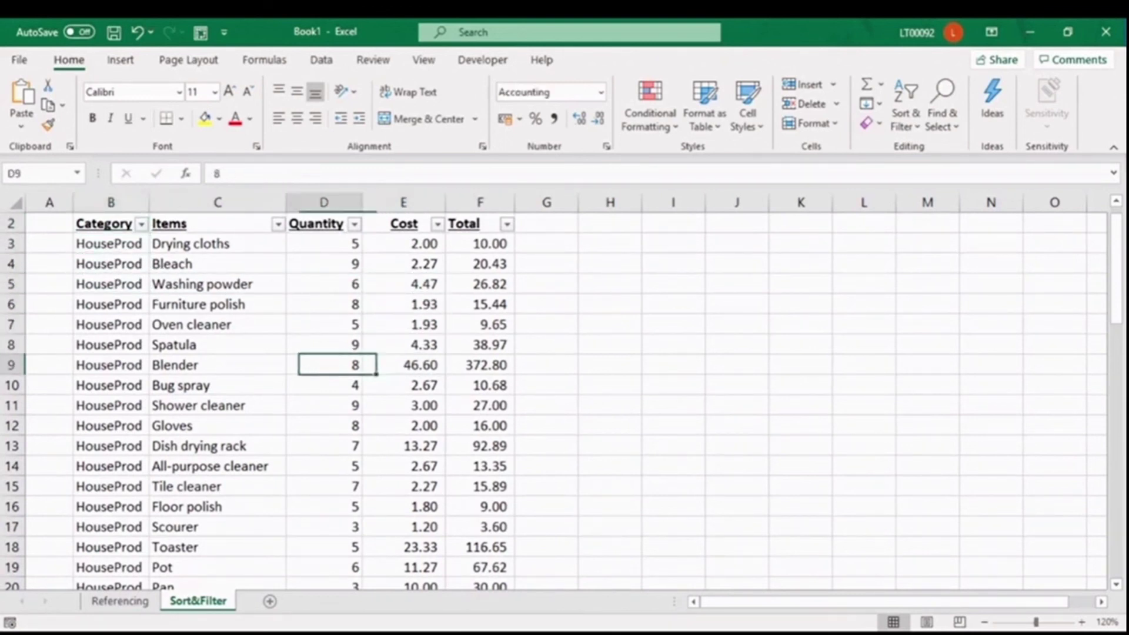
pyautogui.press('Down')
pyautogui.press('Down')
pyautogui.press('Down')
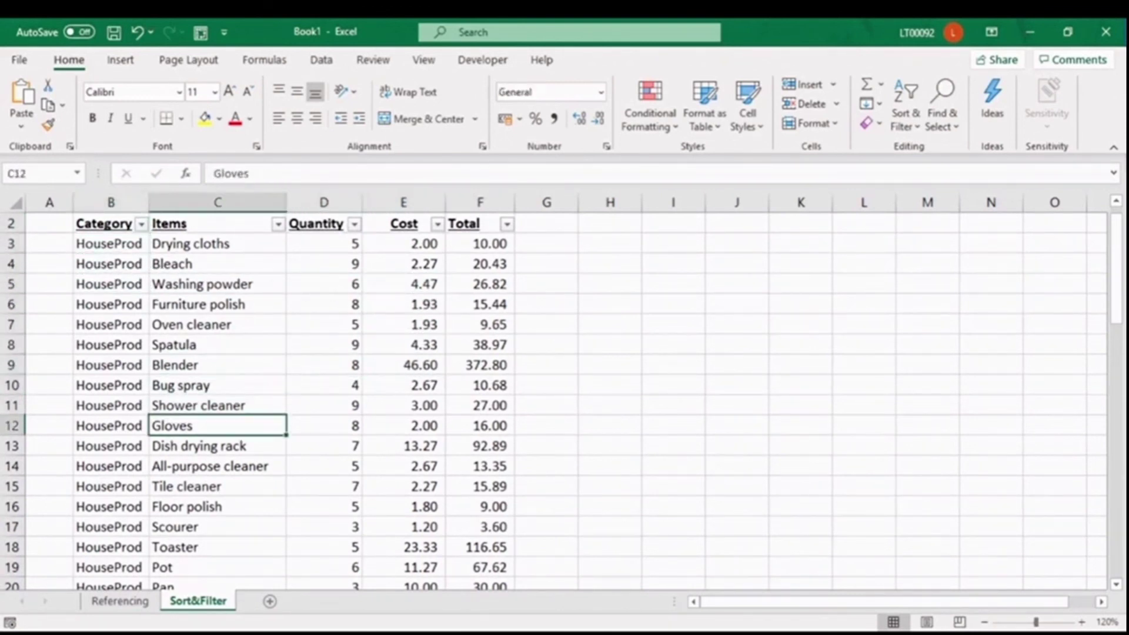